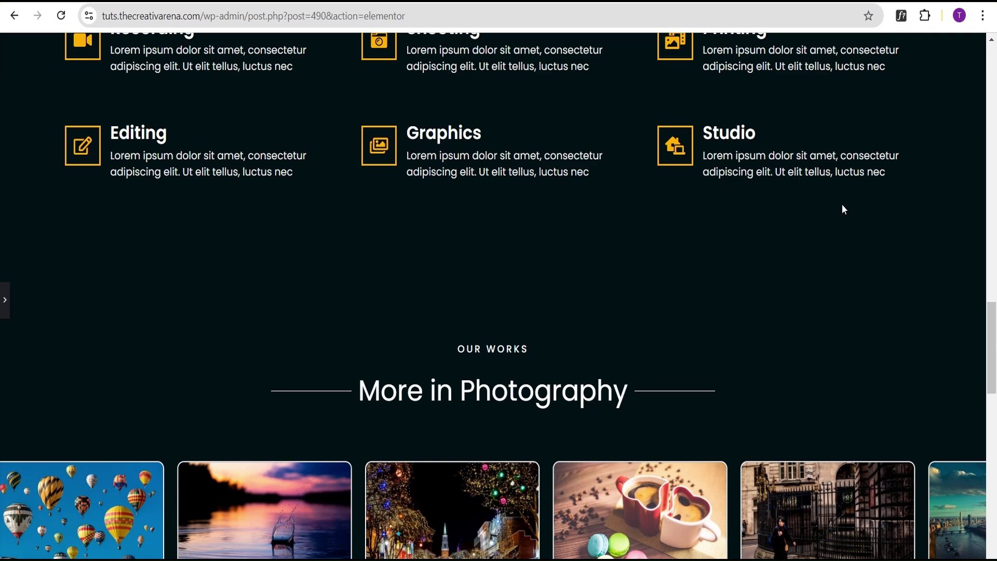
Scroll down through the page preview and back up to the Our Works section.
scroll(693, 147, "down", 4)
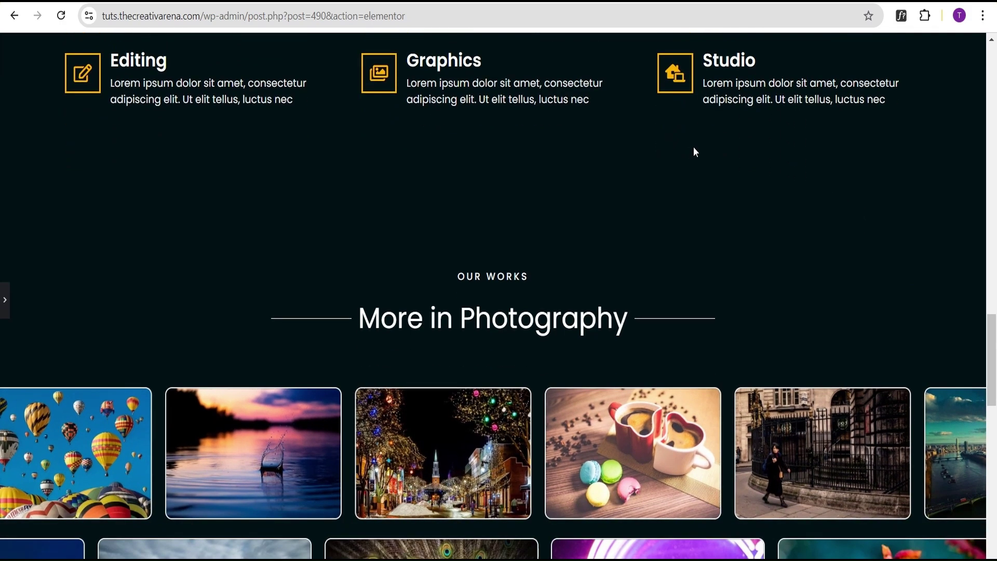
scroll(714, 128, "down", 1)
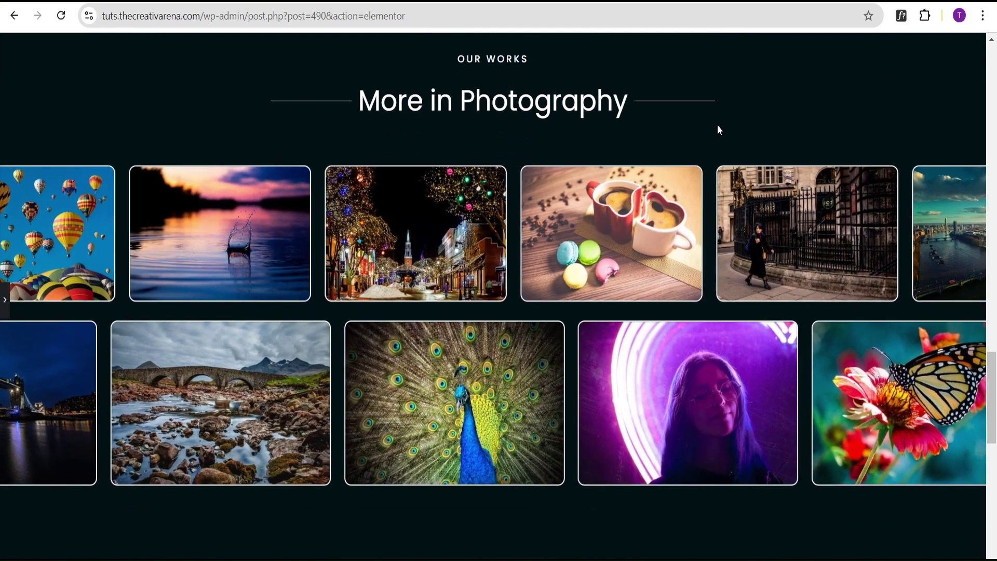
scroll(718, 125, "down", 2)
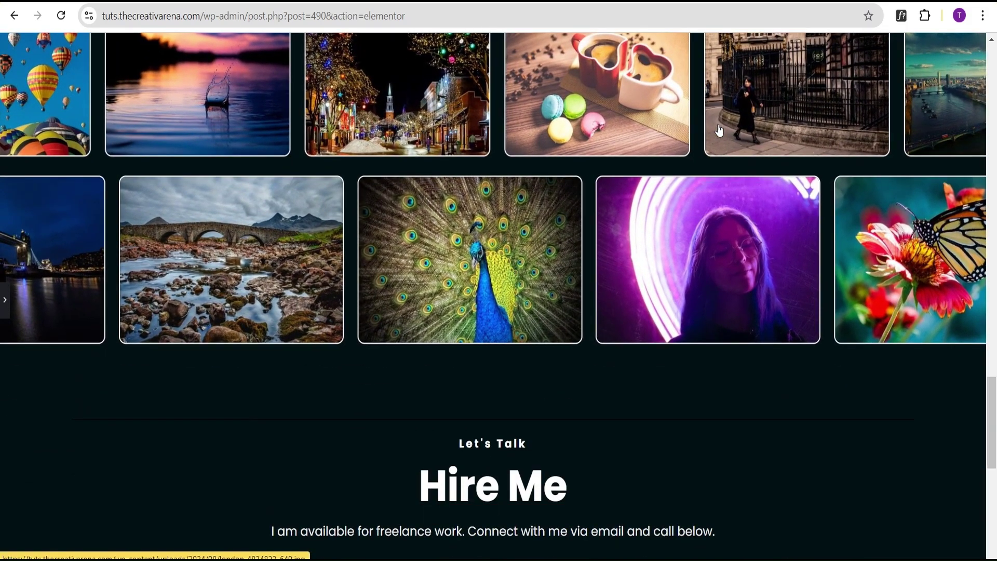
scroll(719, 130, "down", 5)
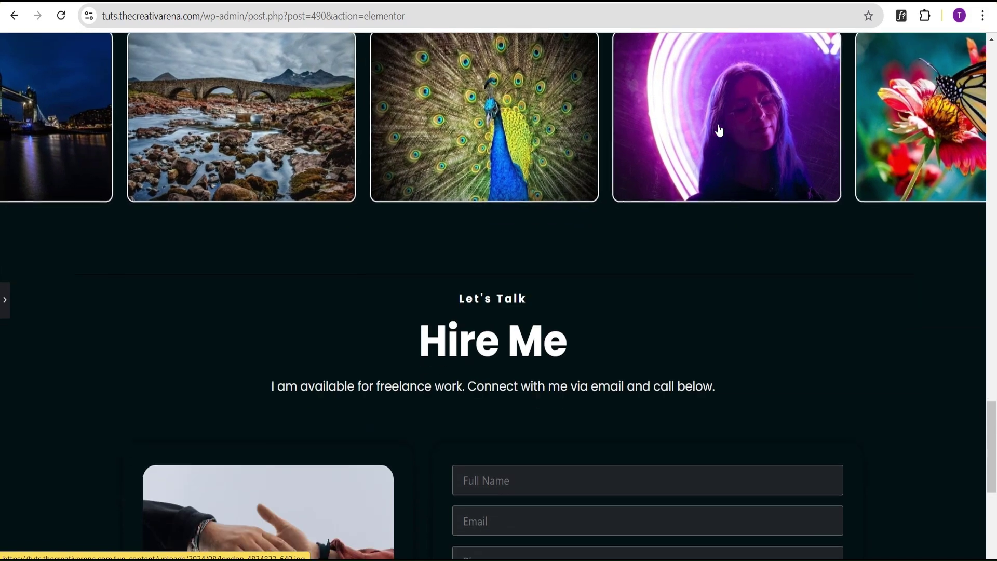
scroll(720, 128, "down", 1)
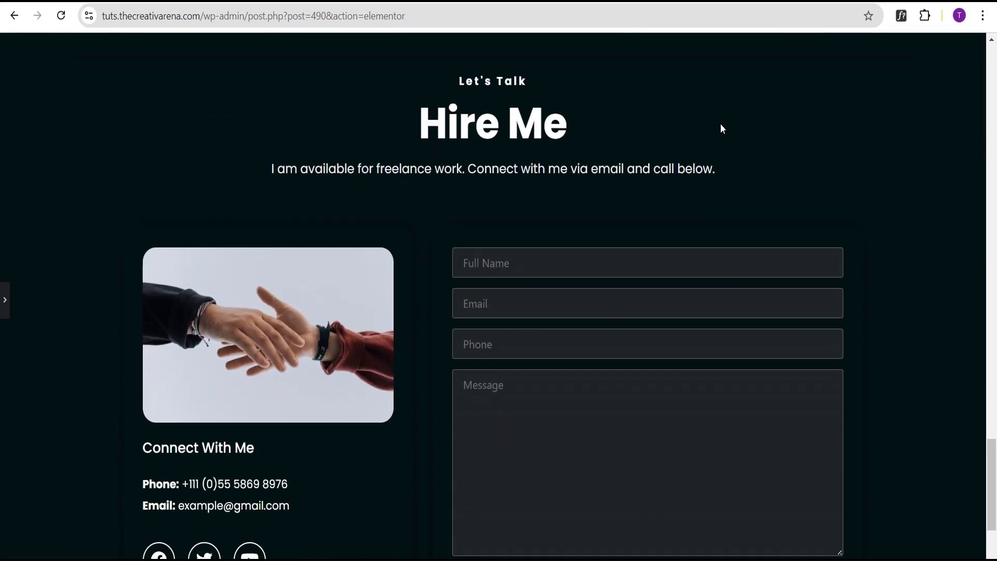
scroll(722, 128, "up", 4)
scroll(721, 126, "up", 9)
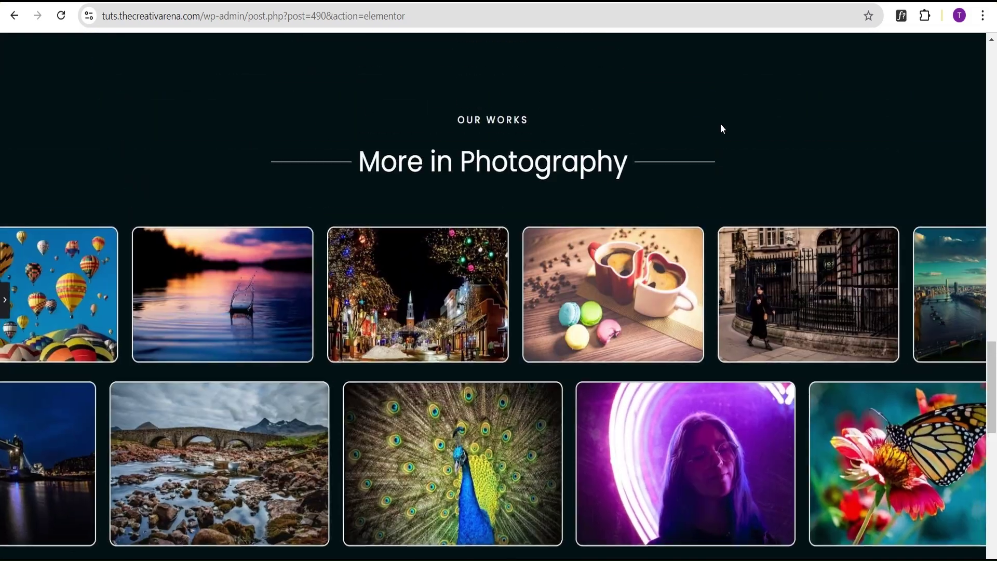
scroll(721, 125, "up", 4)
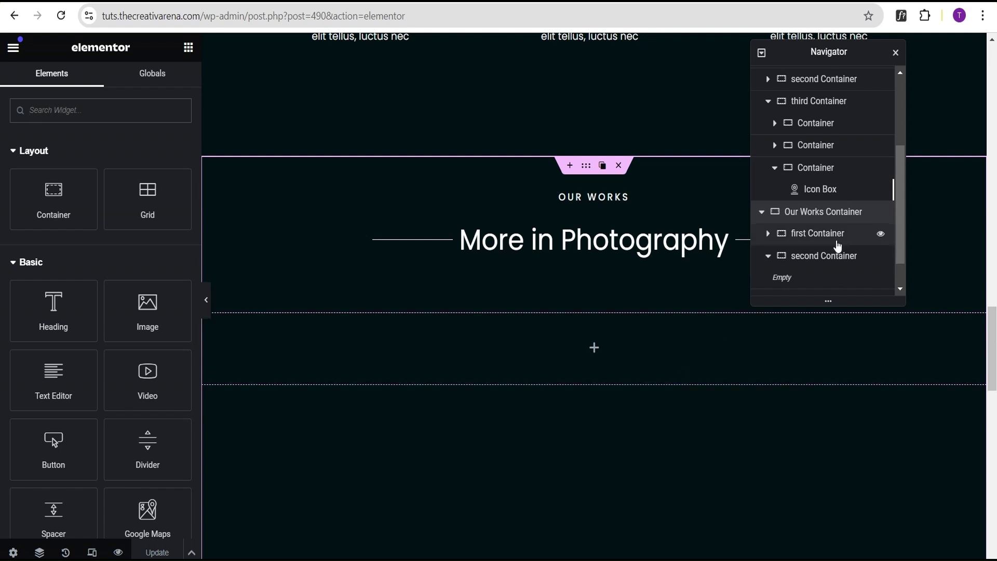
Set the empty second Our Works container's Direction to Column and bring up the widget library.
left_click(819, 215)
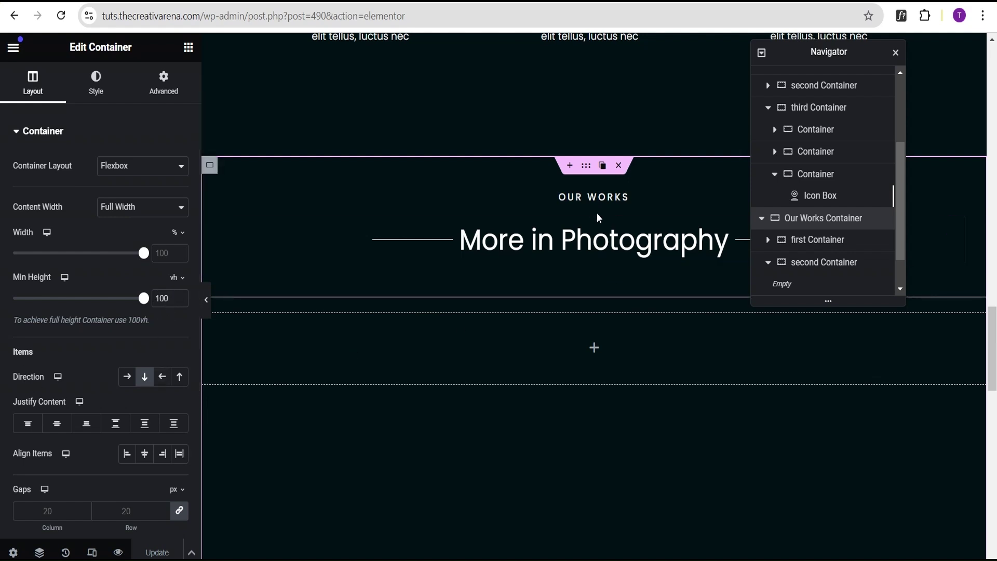
left_click(811, 263)
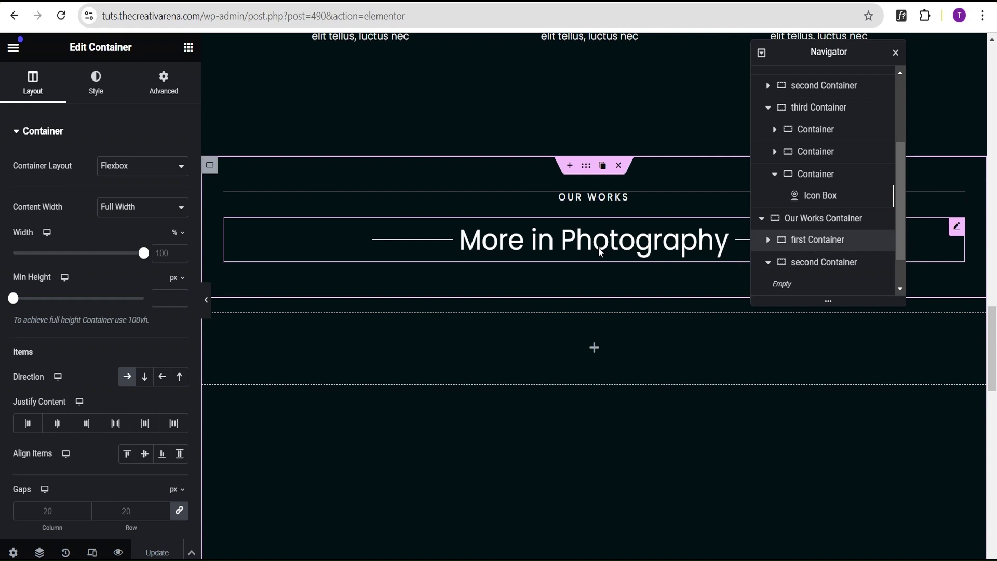
left_click(814, 269)
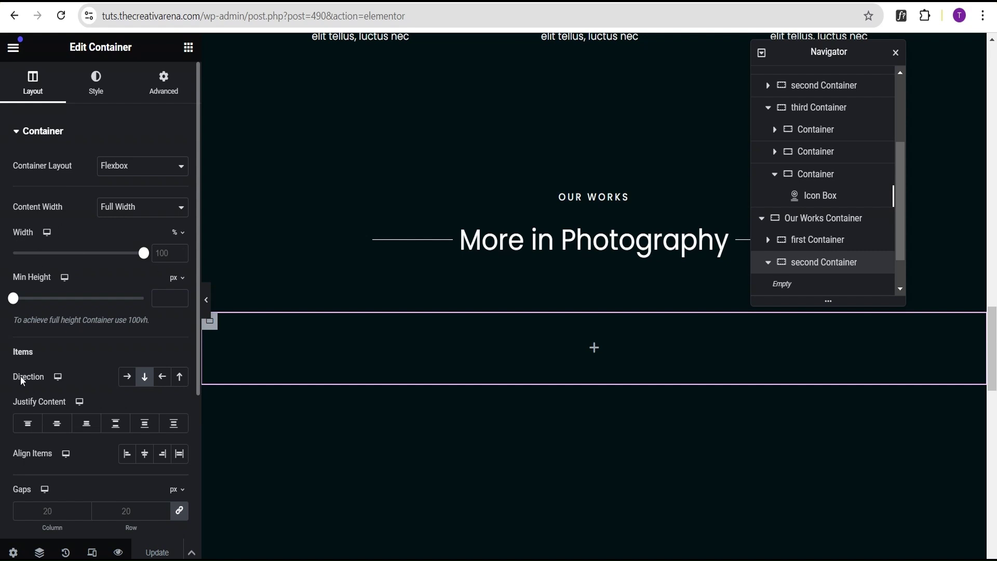
left_click(144, 383)
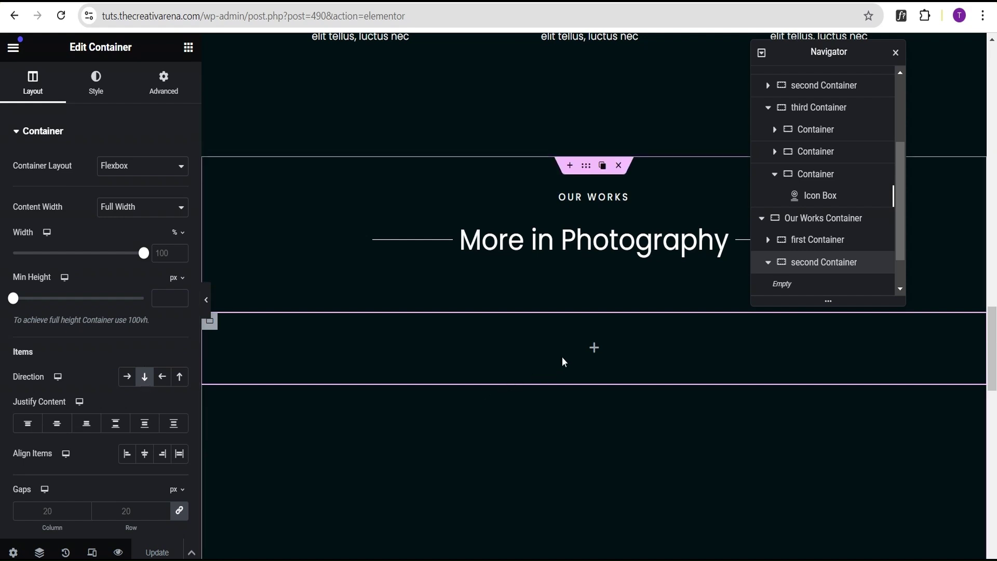
left_click(594, 349)
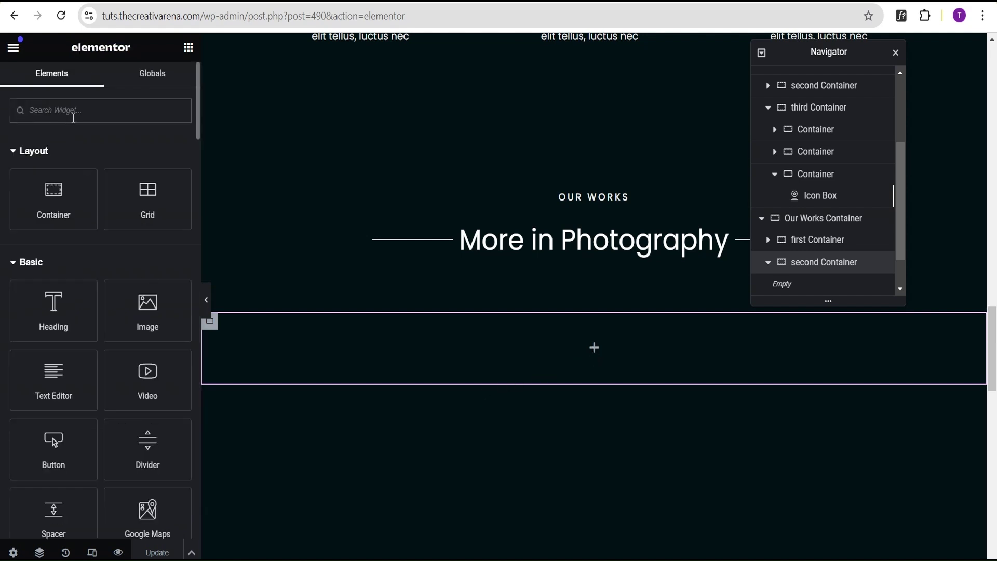
Drop an Image Carousel into the second container and gather six photos into a new gallery.
type("ca")
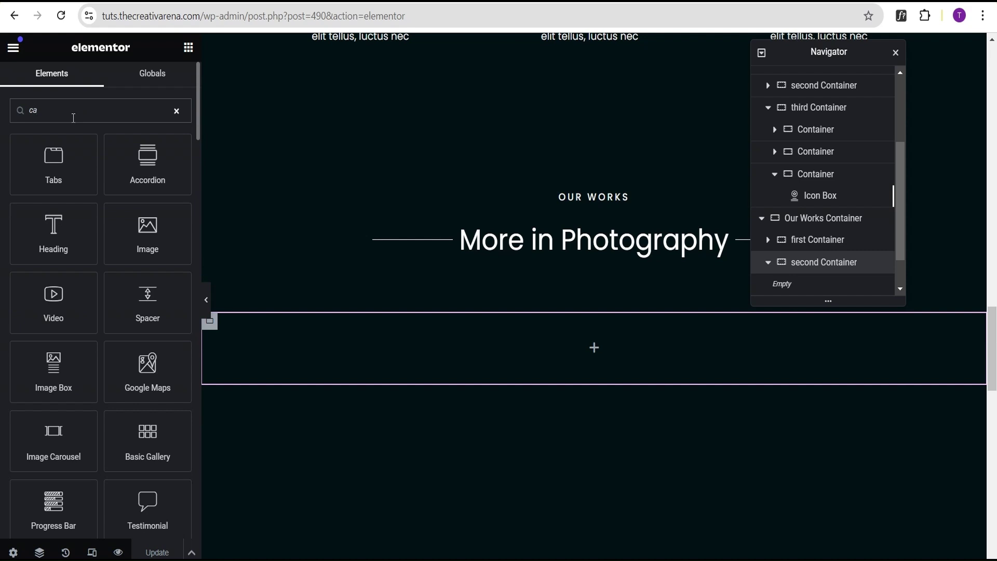
type("ro")
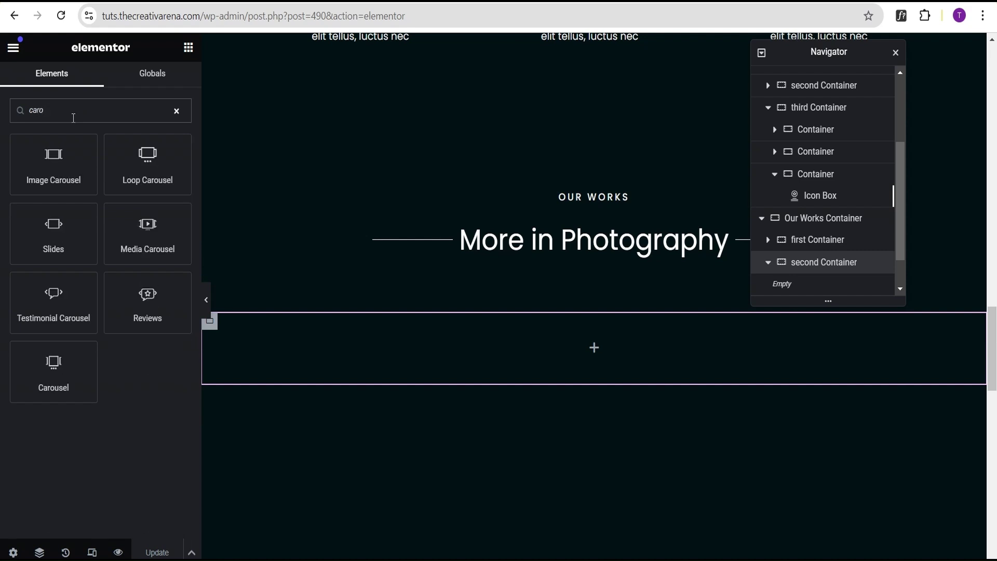
left_click_drag(53, 169, 552, 363)
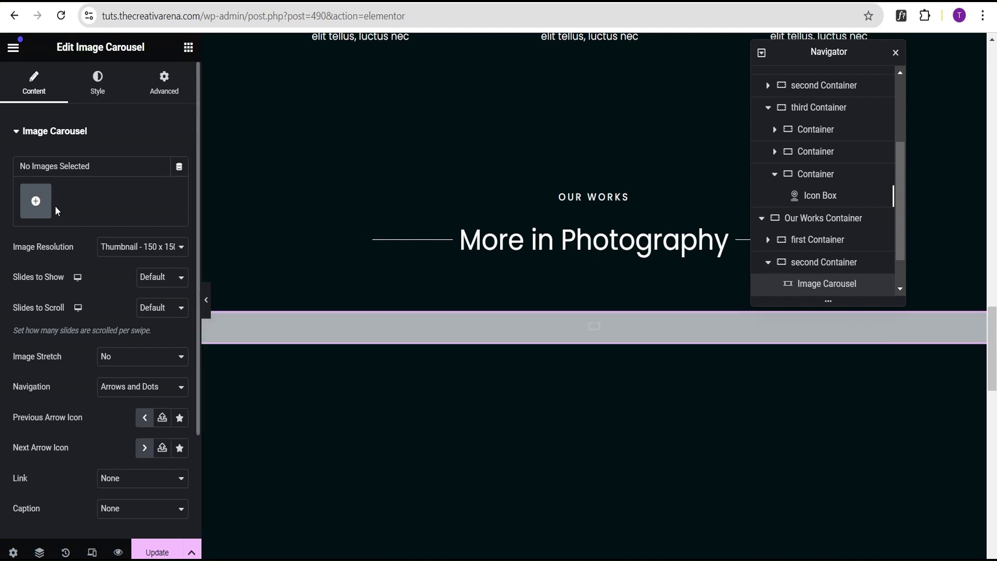
left_click(35, 203)
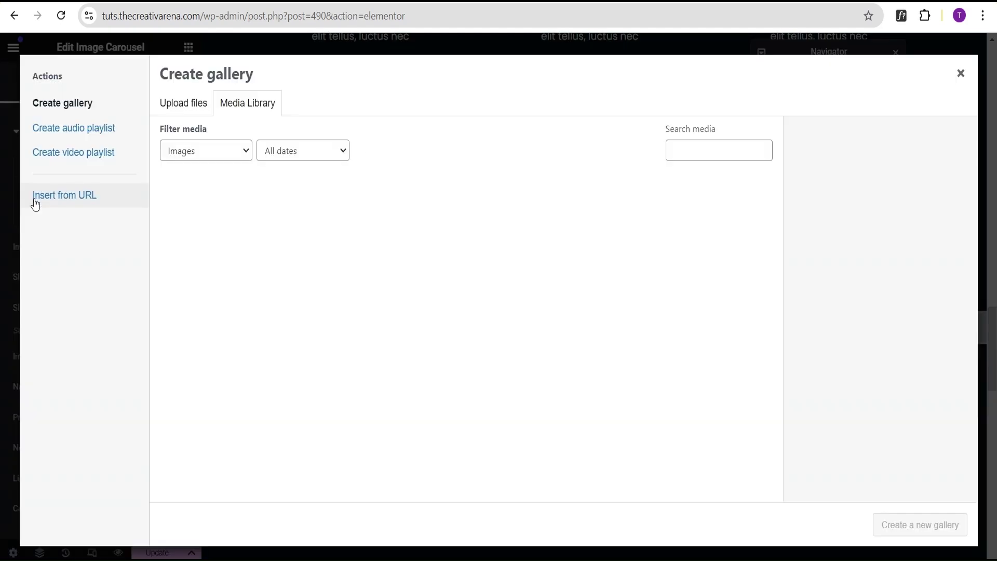
left_click(206, 229)
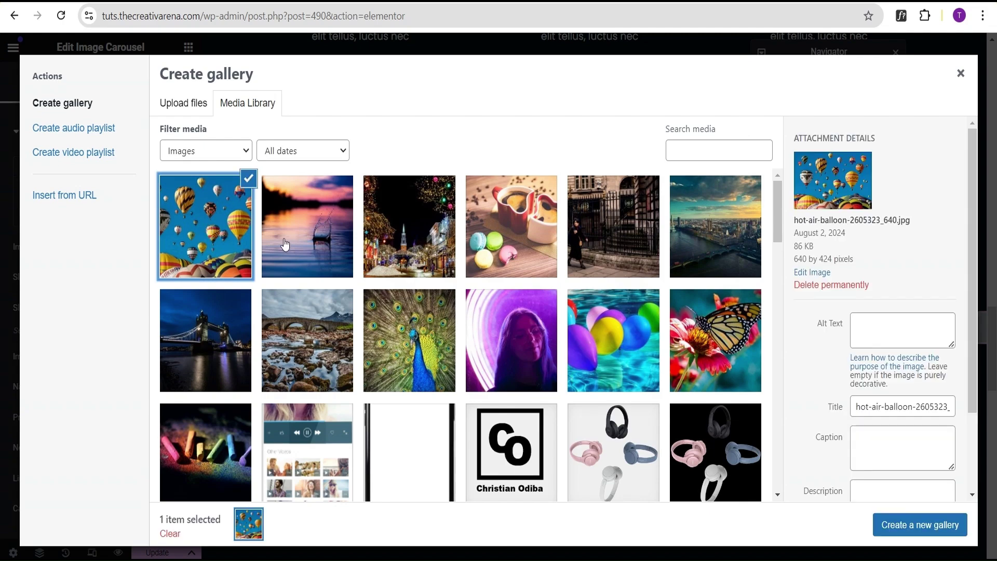
left_click(309, 247)
left_click(410, 244)
left_click(526, 249)
left_click(612, 245)
left_click(716, 231)
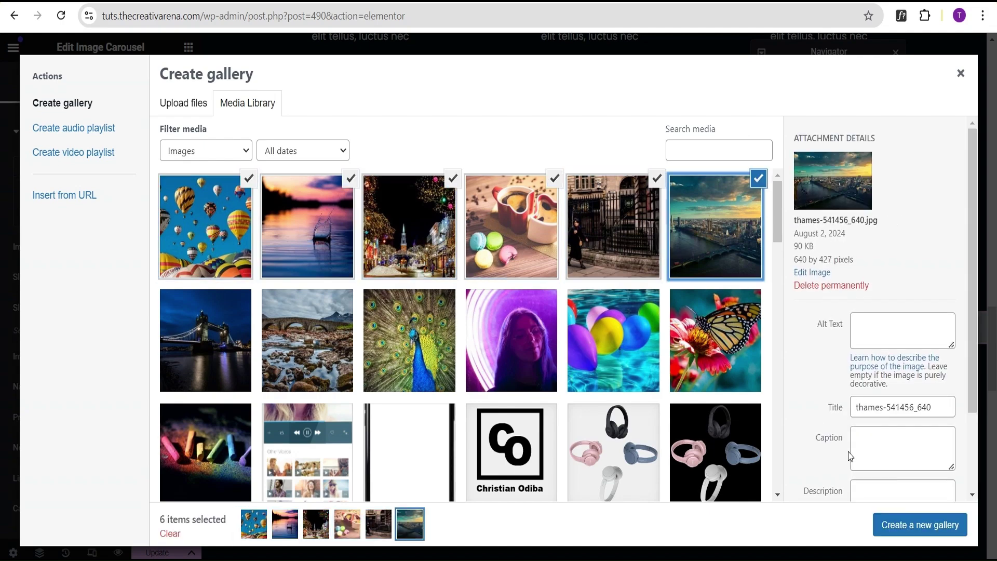
left_click(917, 522)
Insert the six-photo gallery and set a custom 600 × 400 image resolution.
left_click(942, 528)
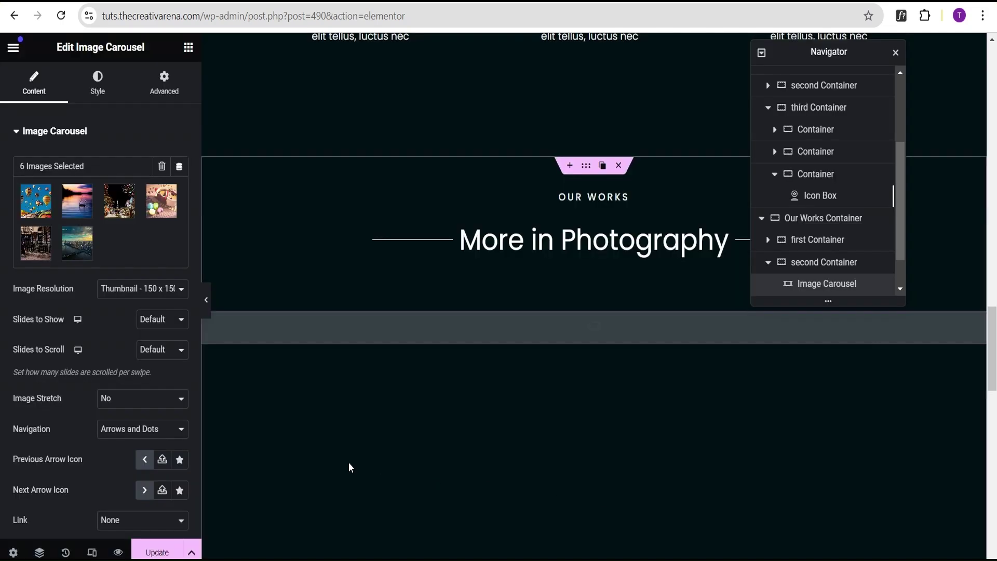
left_click(132, 295)
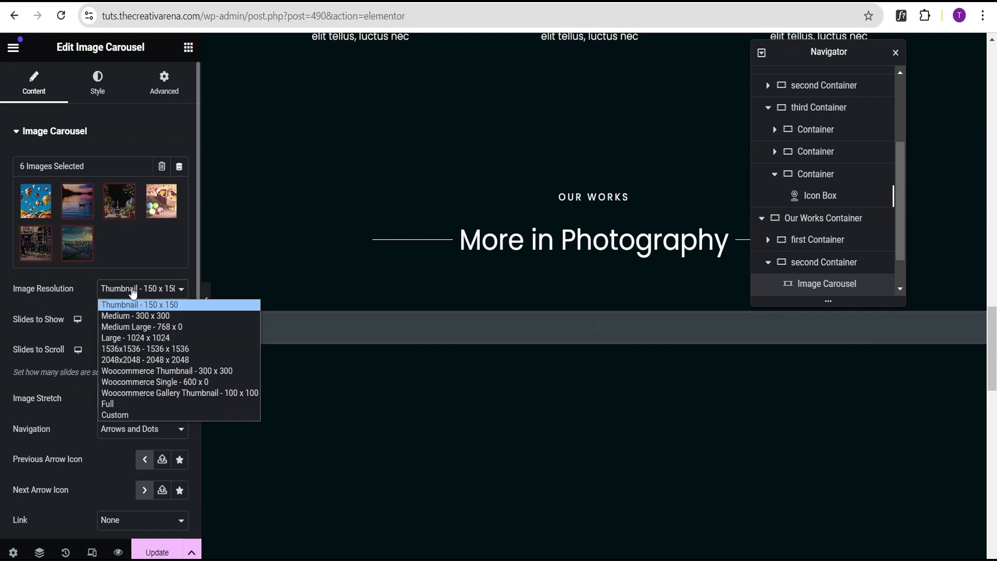
left_click(126, 418)
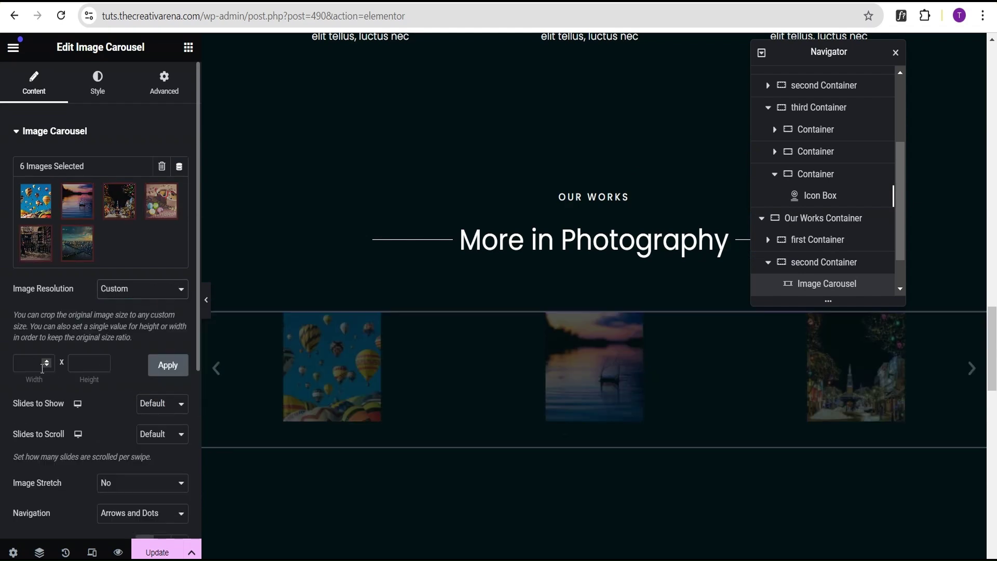
left_click(26, 363)
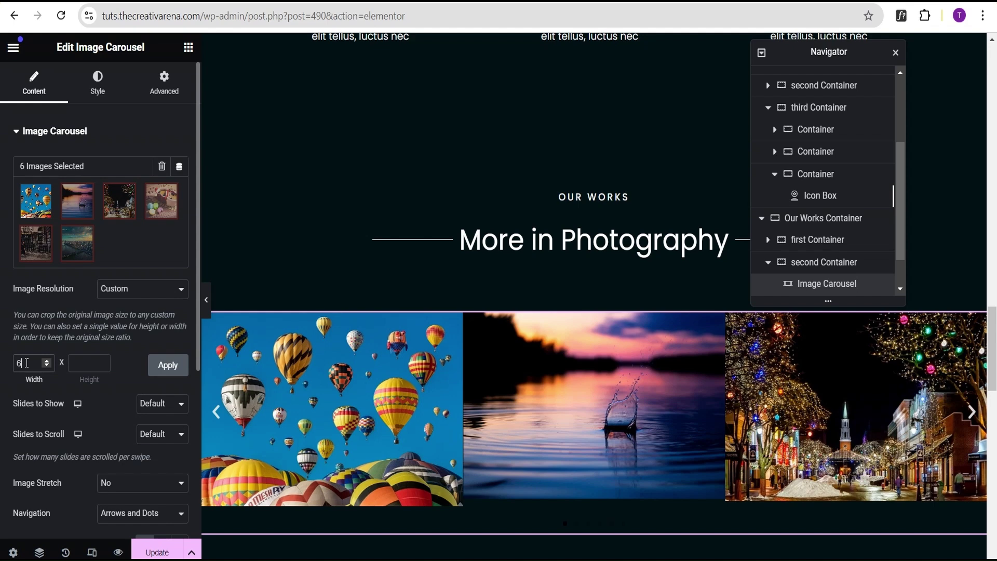
type("600")
left_click(82, 360)
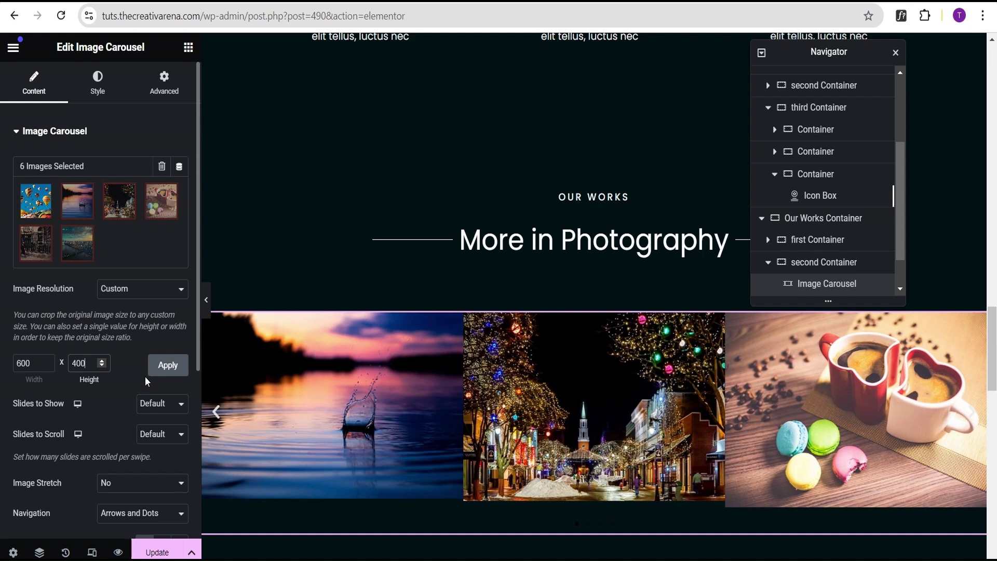
left_click(167, 370)
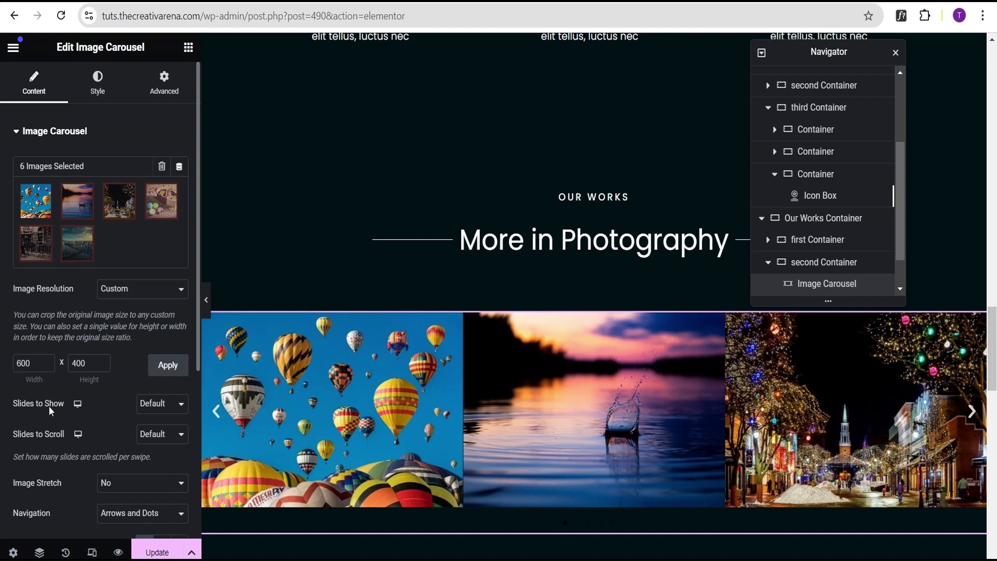
Show 6 slides, scroll 5, stretch images, and set navigation to none.
left_click(161, 404)
left_click(139, 468)
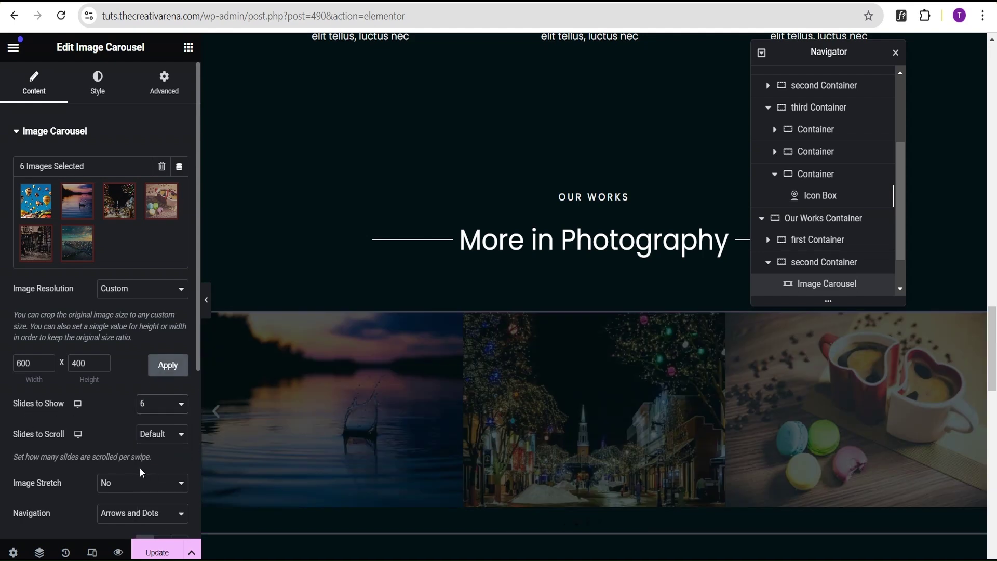
left_click(156, 434)
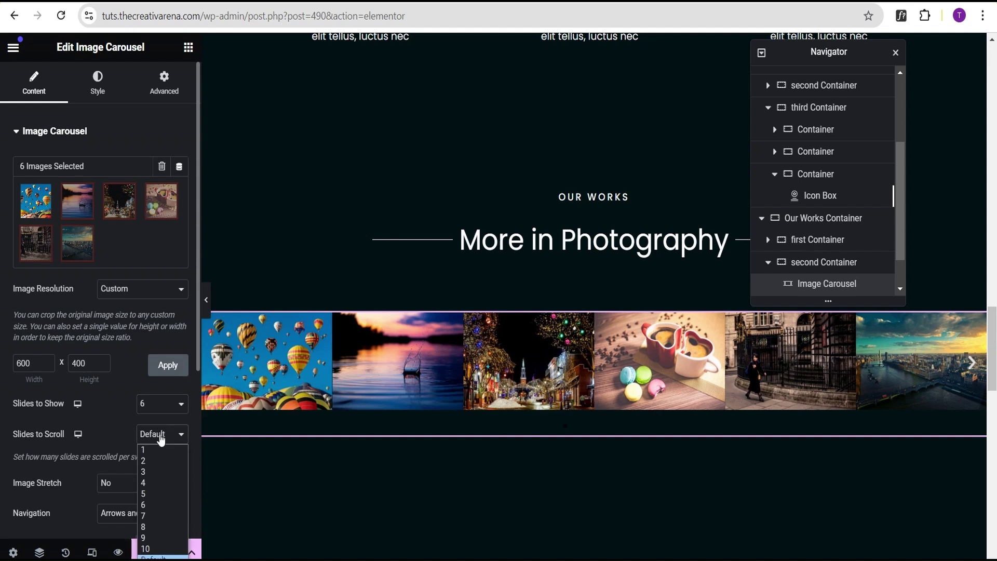
left_click(147, 495)
scroll(118, 443, "down", 3)
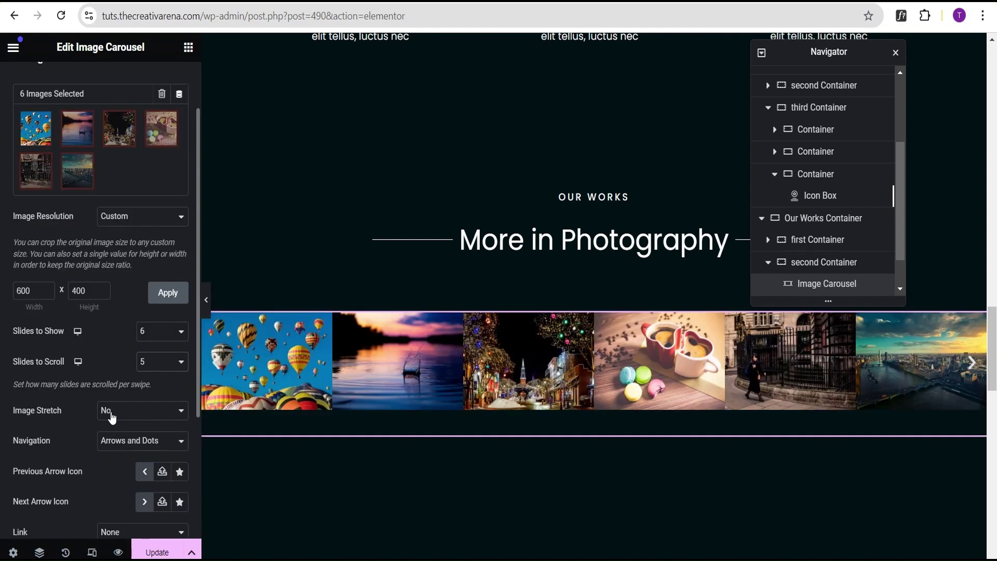
left_click(122, 339)
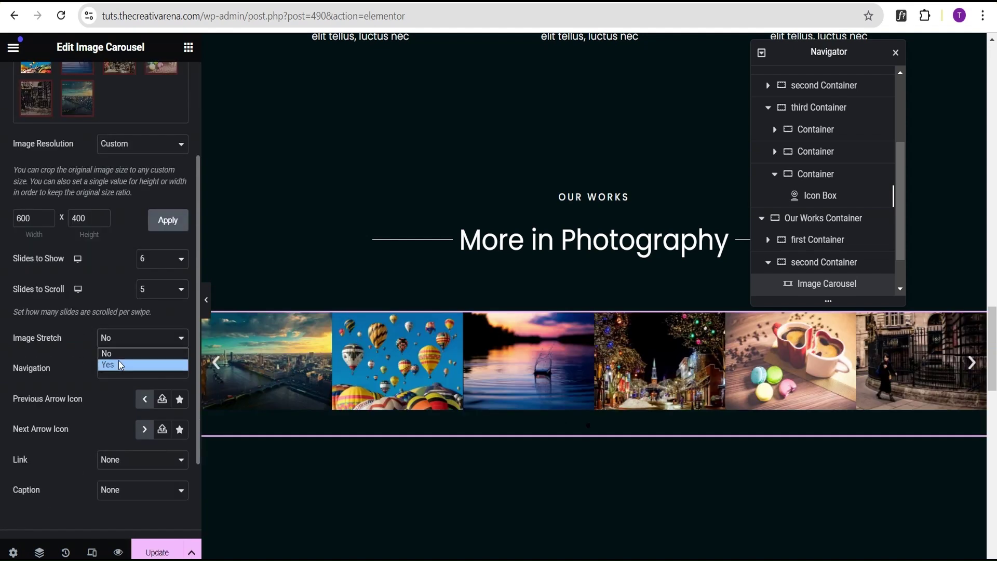
left_click(118, 361)
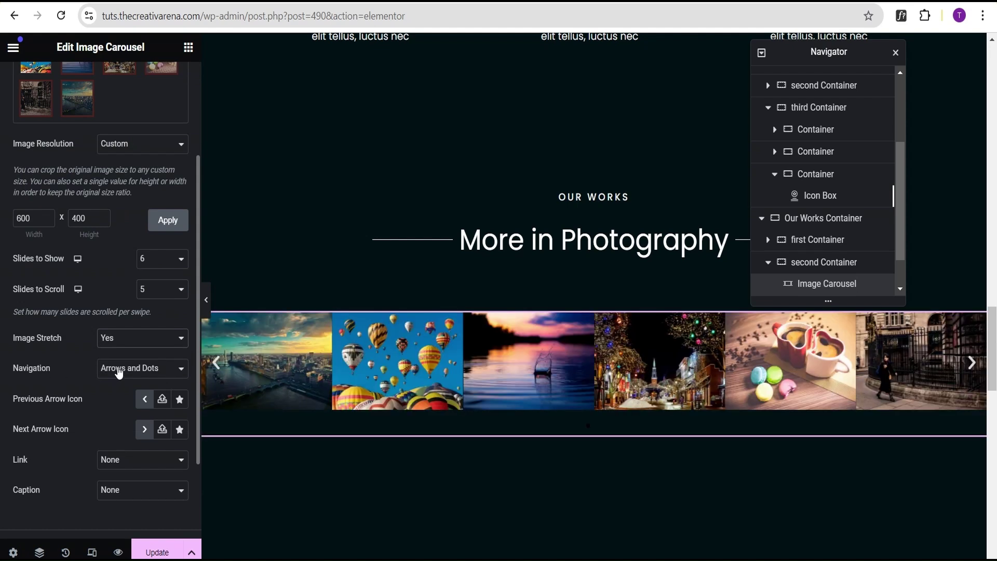
left_click(118, 370)
left_click(109, 417)
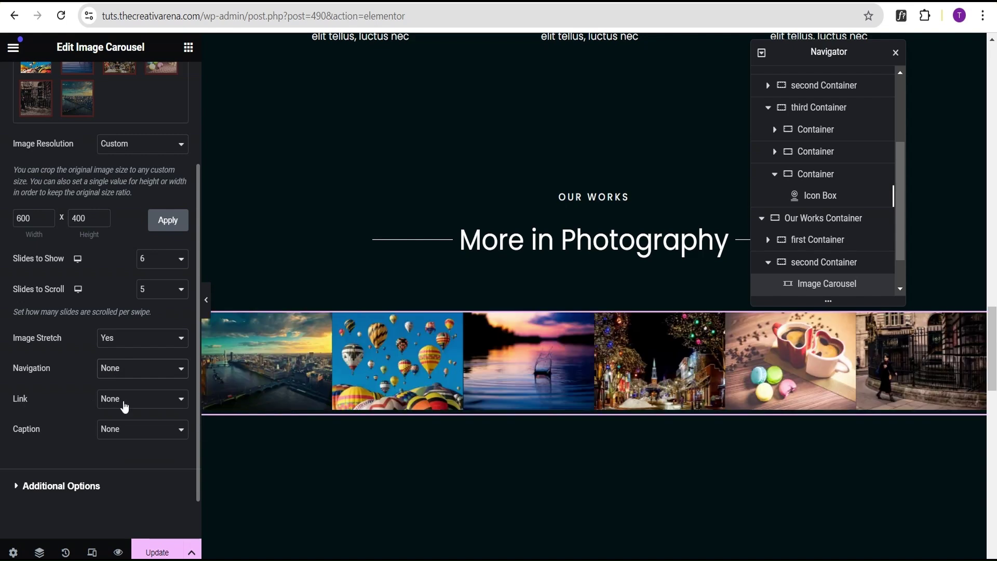
Link photos to Media File with Lightbox Yes, then hide the editor panel to preview.
left_click(138, 399)
left_click(123, 426)
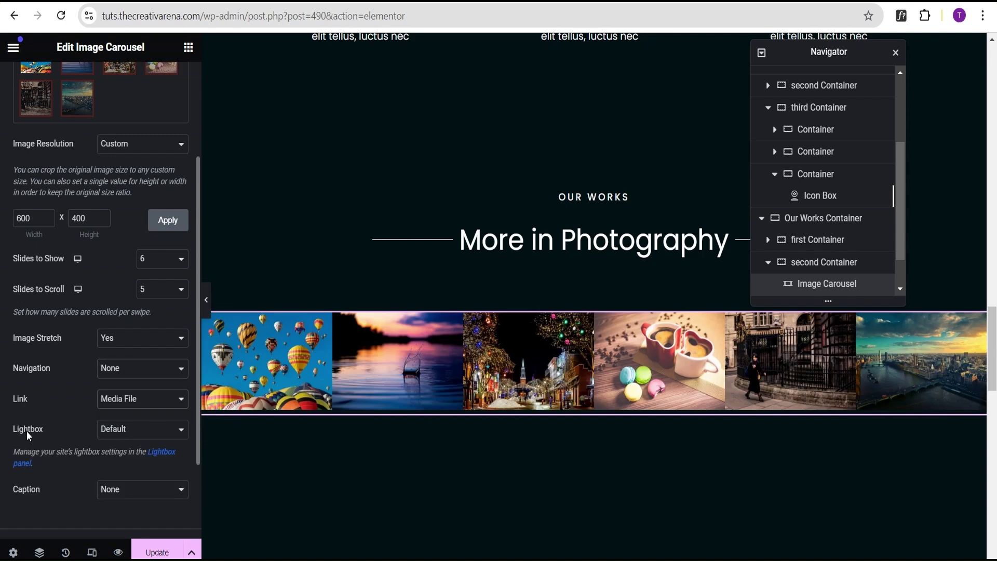
left_click(130, 430)
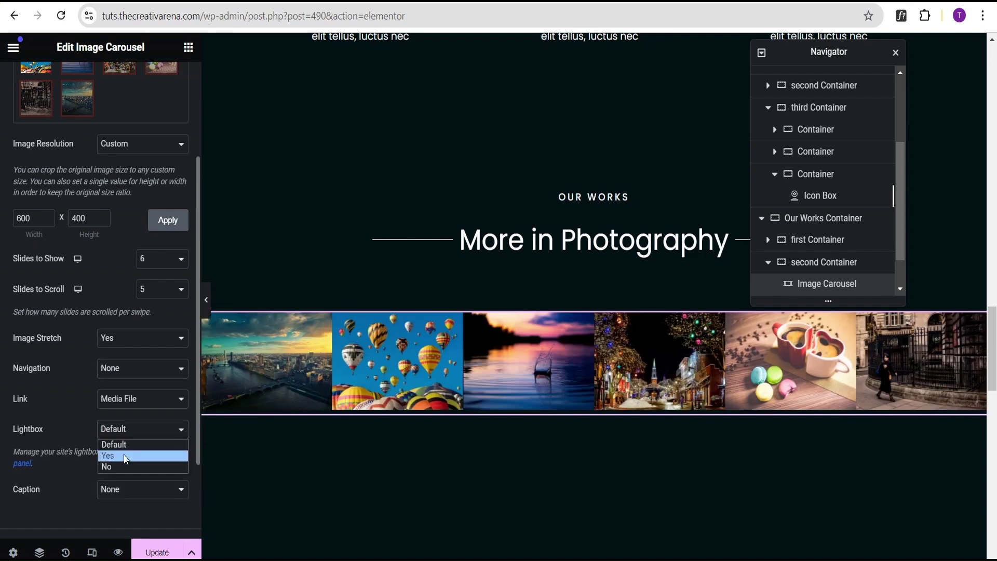
left_click(120, 456)
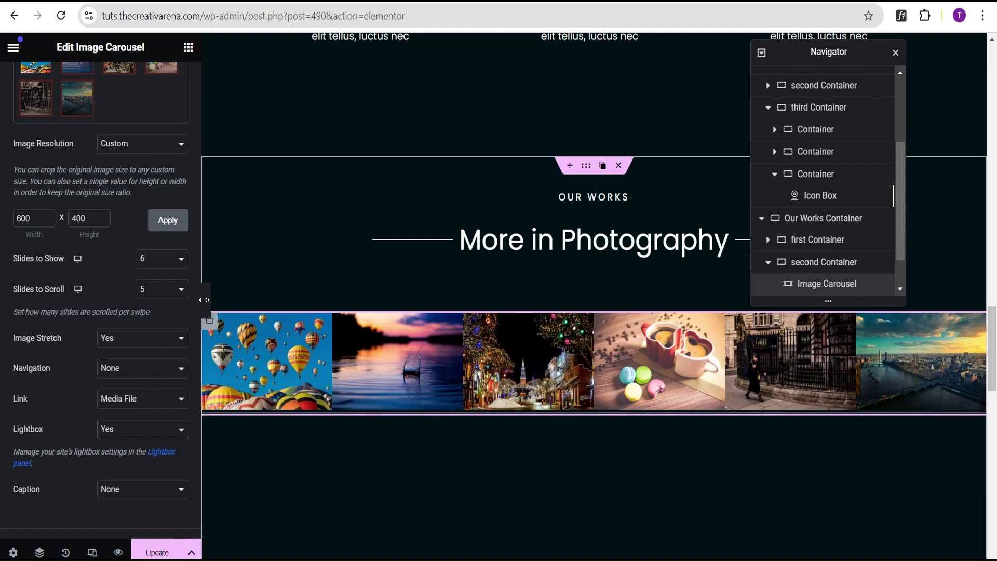
left_click(206, 302)
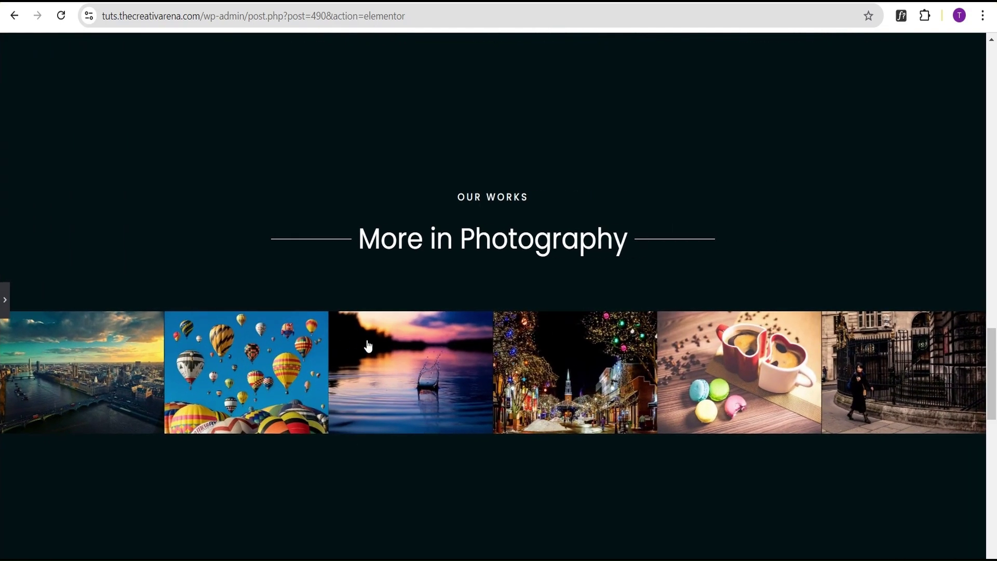
Open the lake-splash photo in the lightbox, advance three photos, close it, and restore the panel.
left_click(426, 365)
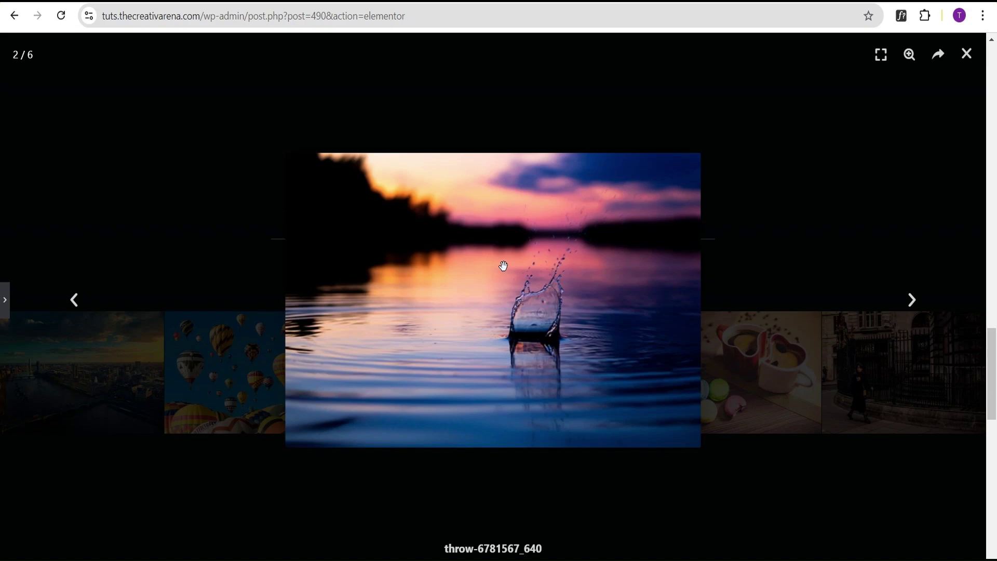
left_click(912, 300)
left_click(912, 300)
left_click(912, 301)
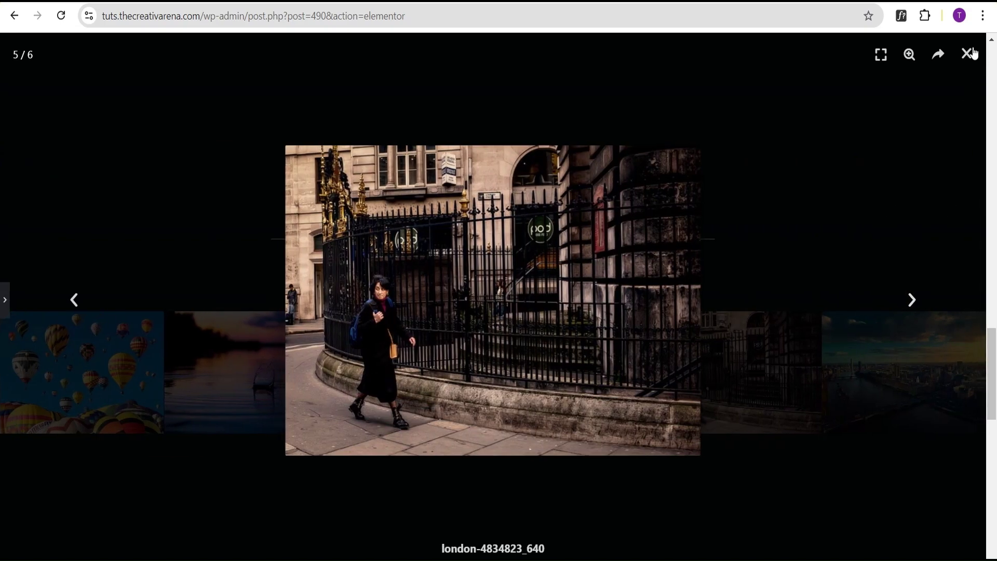
left_click(966, 53)
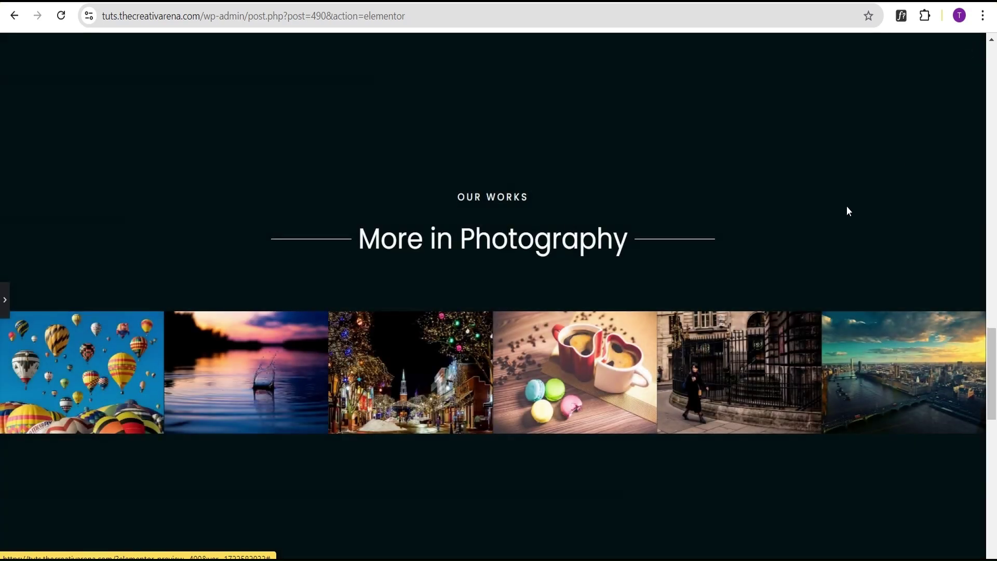
left_click(5, 300)
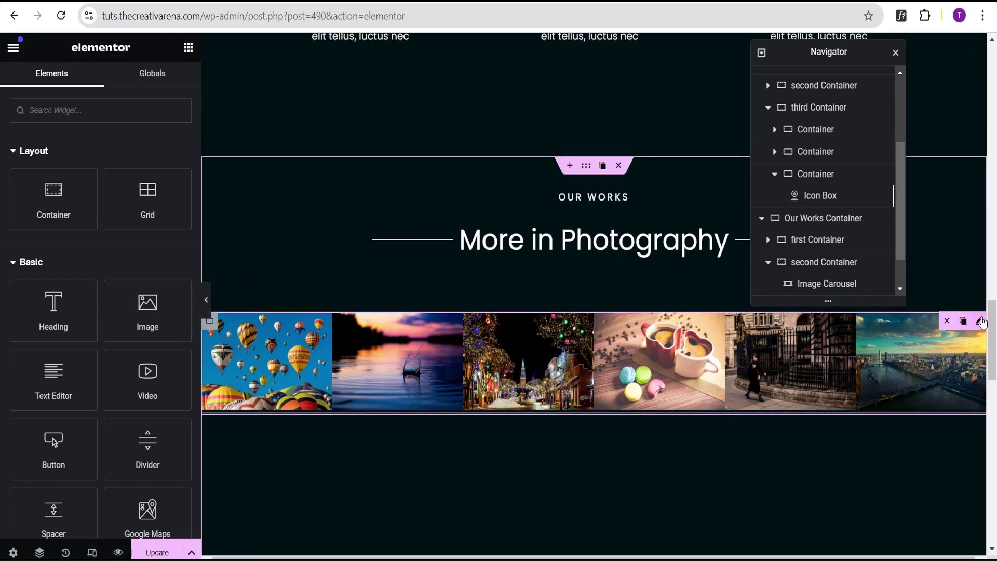
In the carousel's Additional Options, set Lazyload Yes, Autoplay No and Infinite Loop No.
left_click(981, 323)
scroll(84, 311, "down", 5)
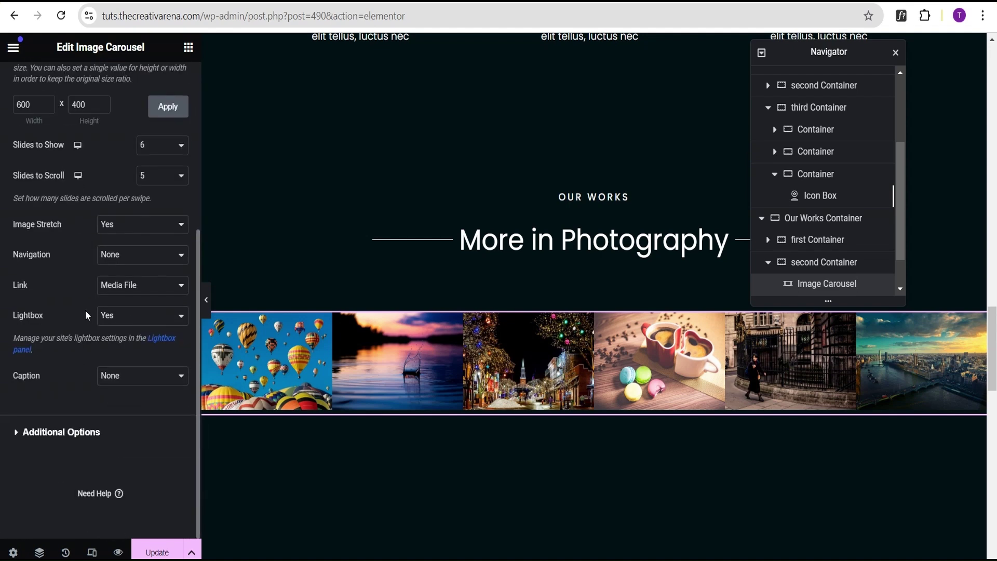
left_click(47, 433)
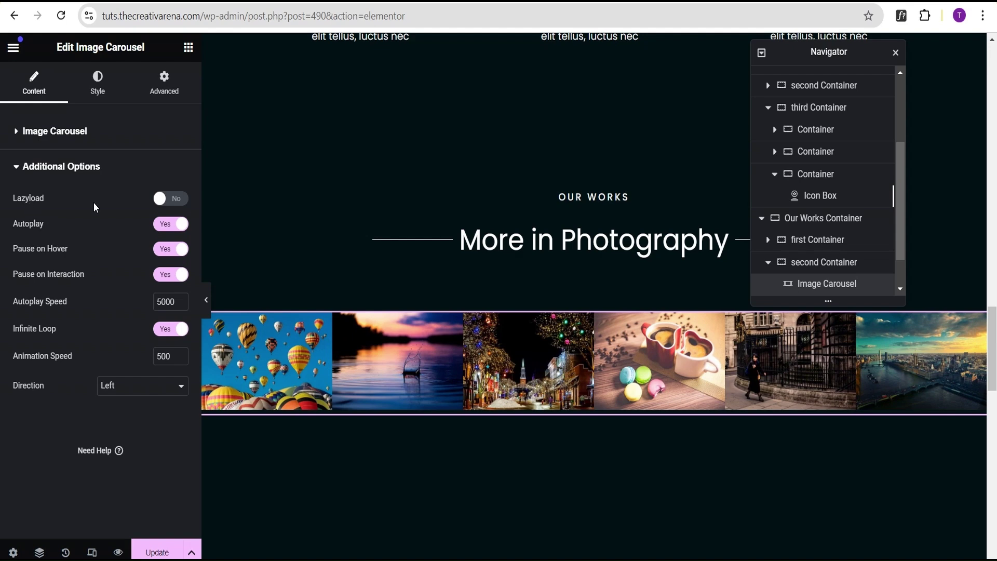
left_click(171, 199)
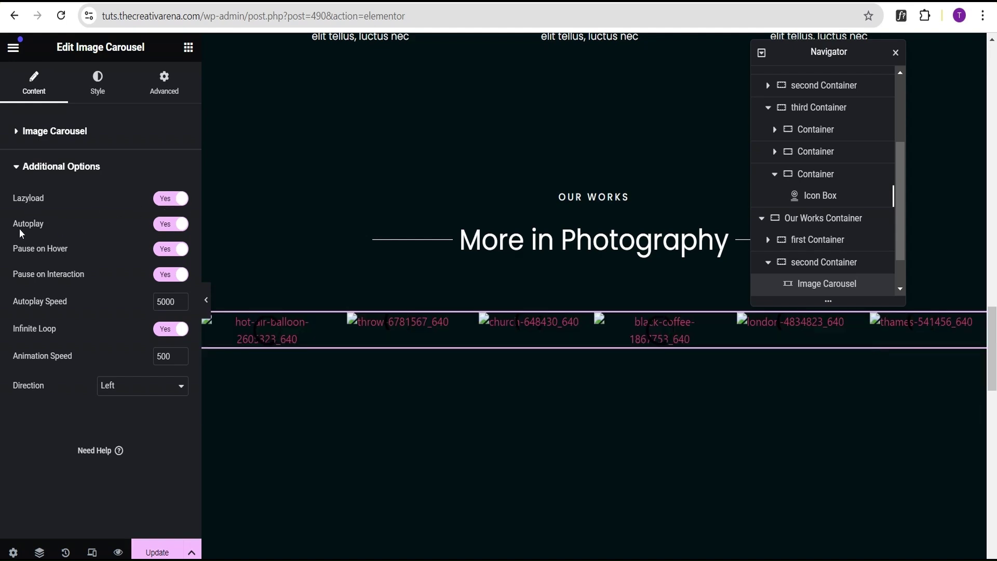
left_click(24, 223)
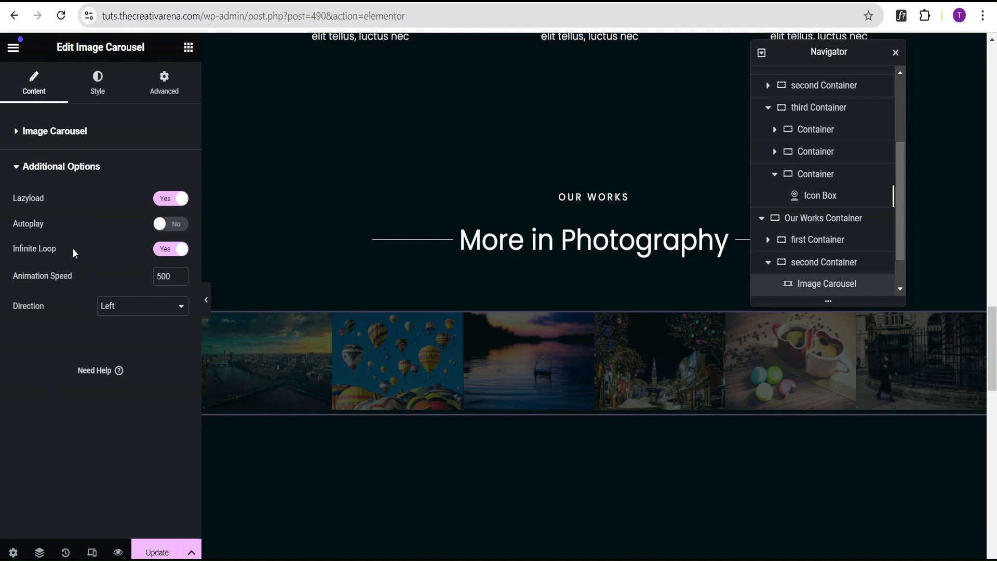
left_click(35, 250)
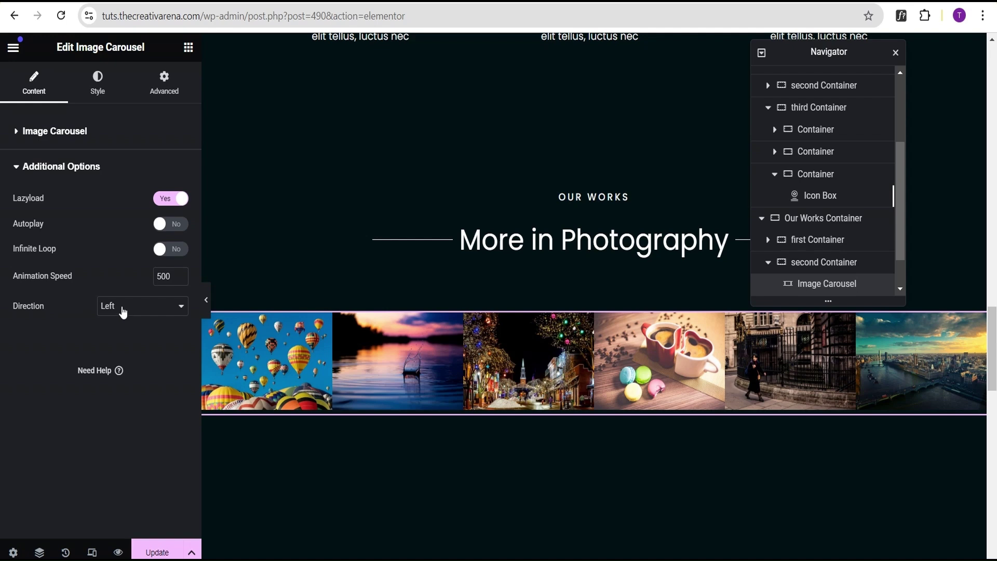
Set carousel image spacing to Custom 20 px and add a solid 2 px border.
left_click(101, 92)
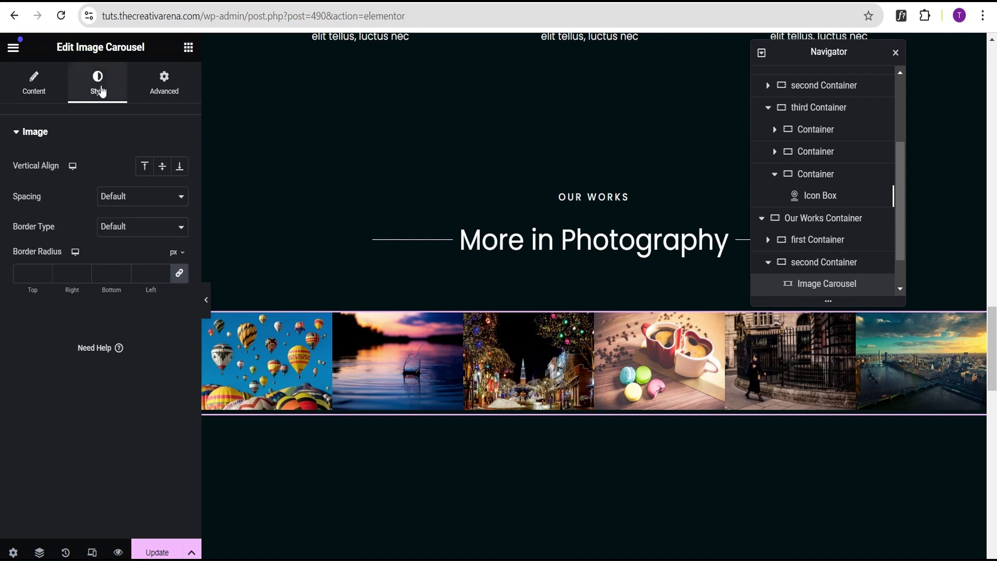
left_click(133, 196)
left_click(129, 223)
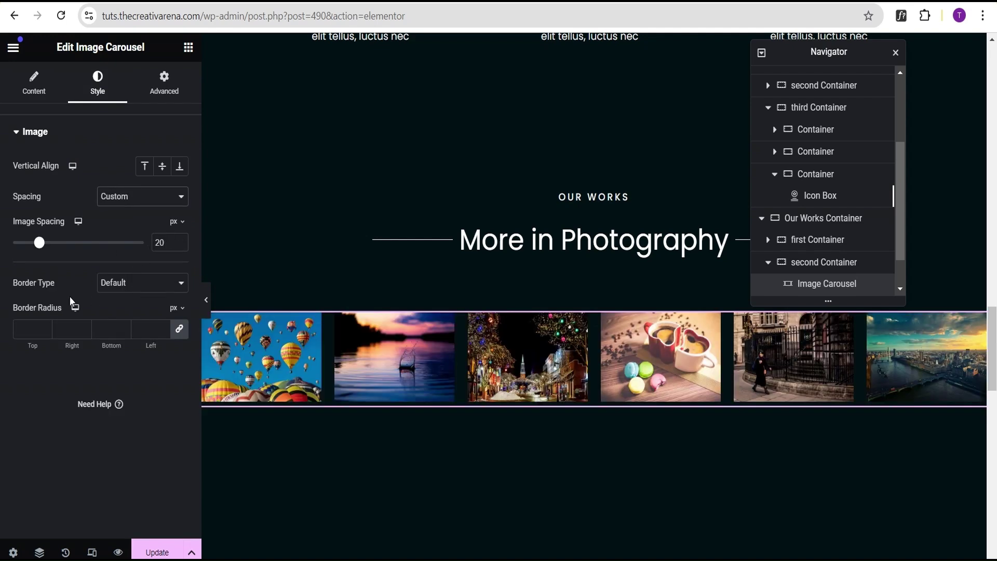
left_click(129, 285)
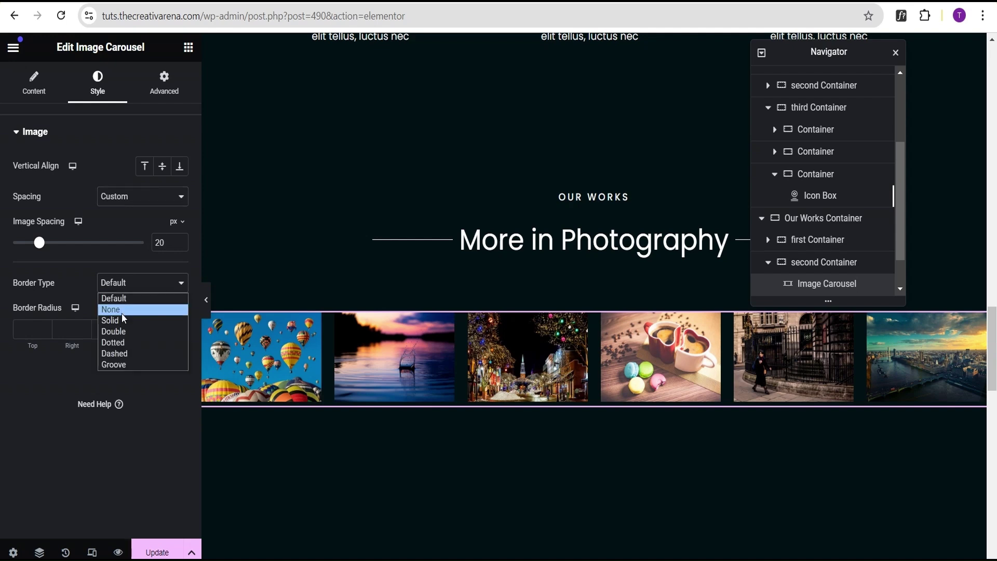
left_click(122, 312)
left_click(37, 329)
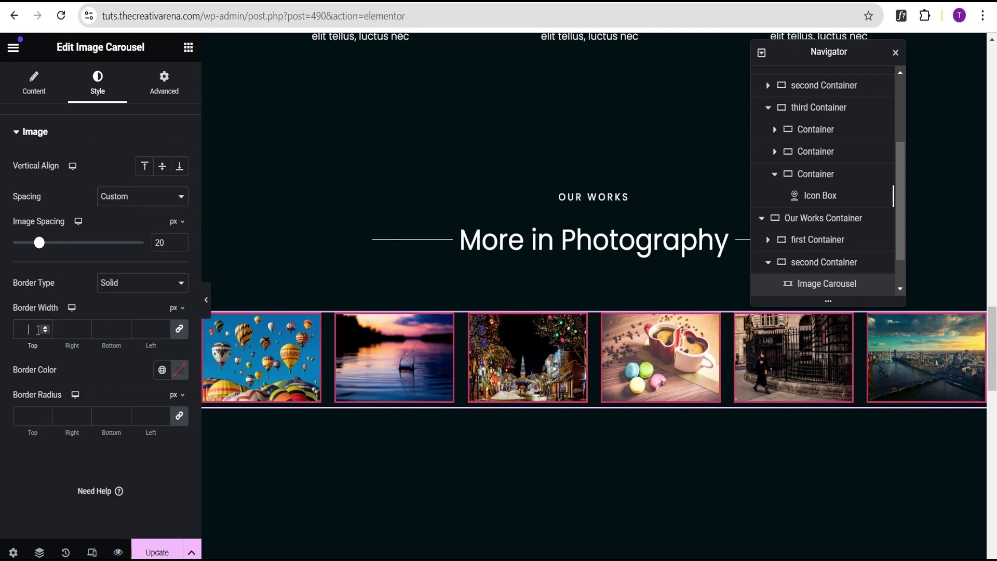
type("2")
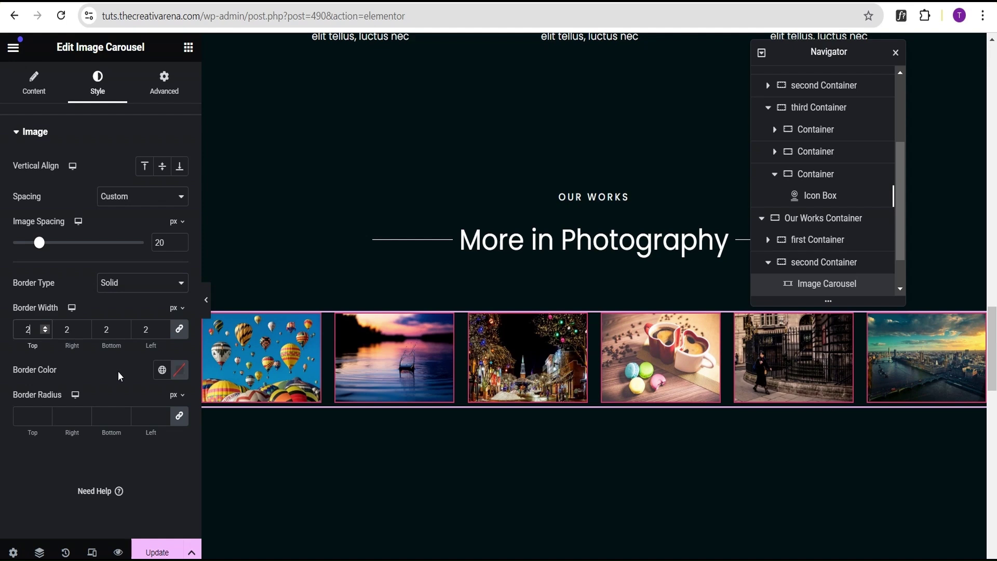
Make the border white with a 10 px radius, then preview the styled carousel.
left_click(179, 370)
left_click(127, 214)
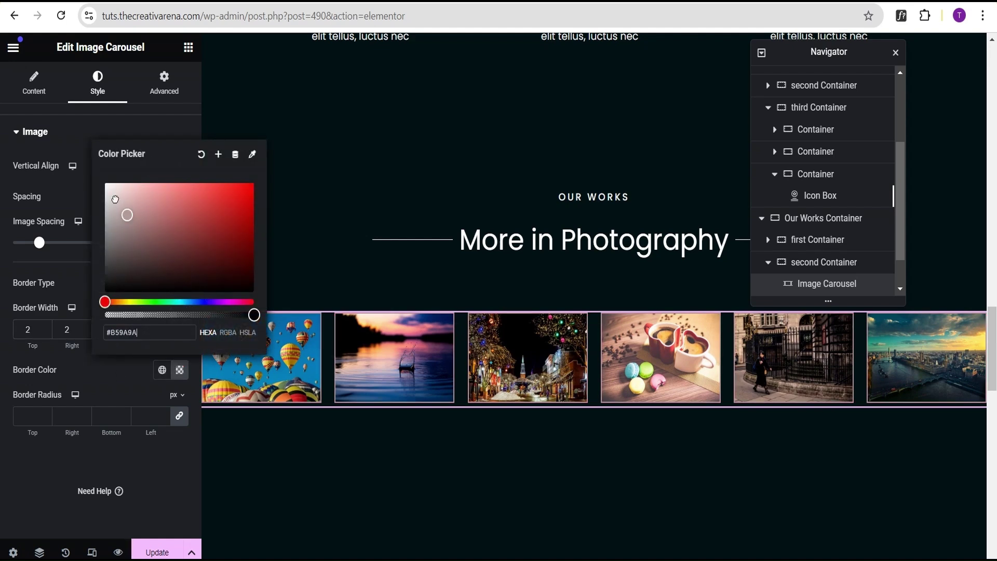
left_click_drag(116, 200, 103, 178)
left_click(25, 425)
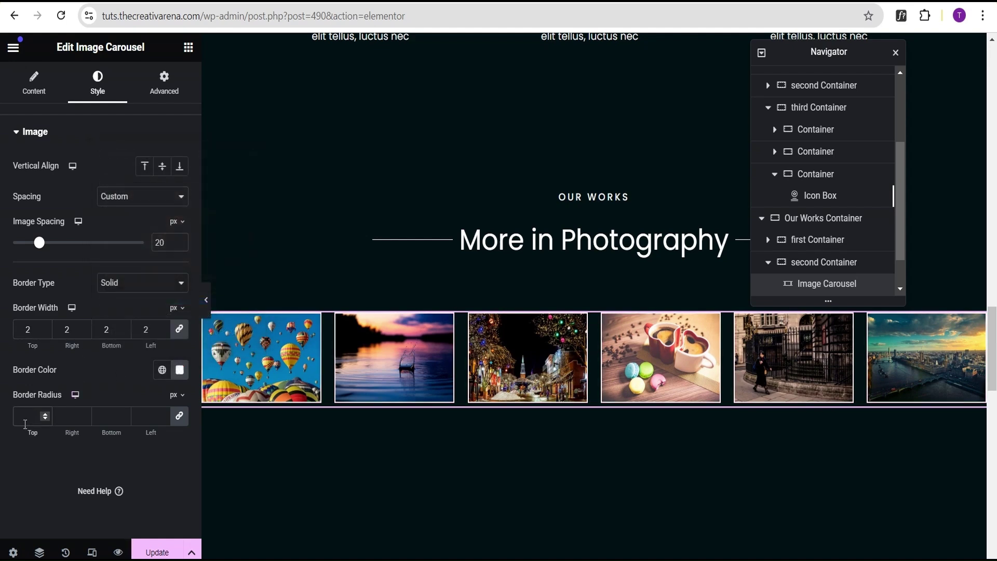
type("10")
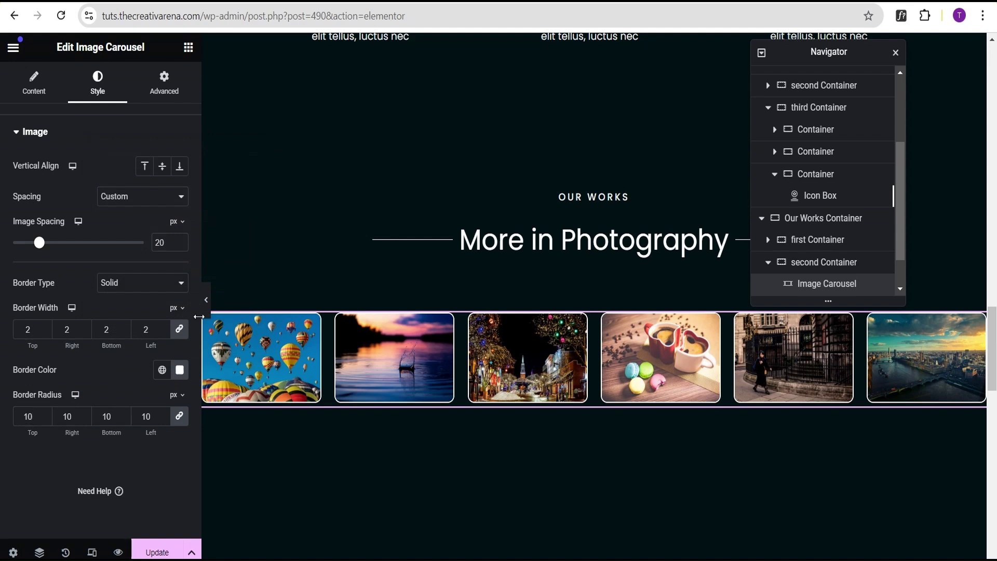
left_click(207, 300)
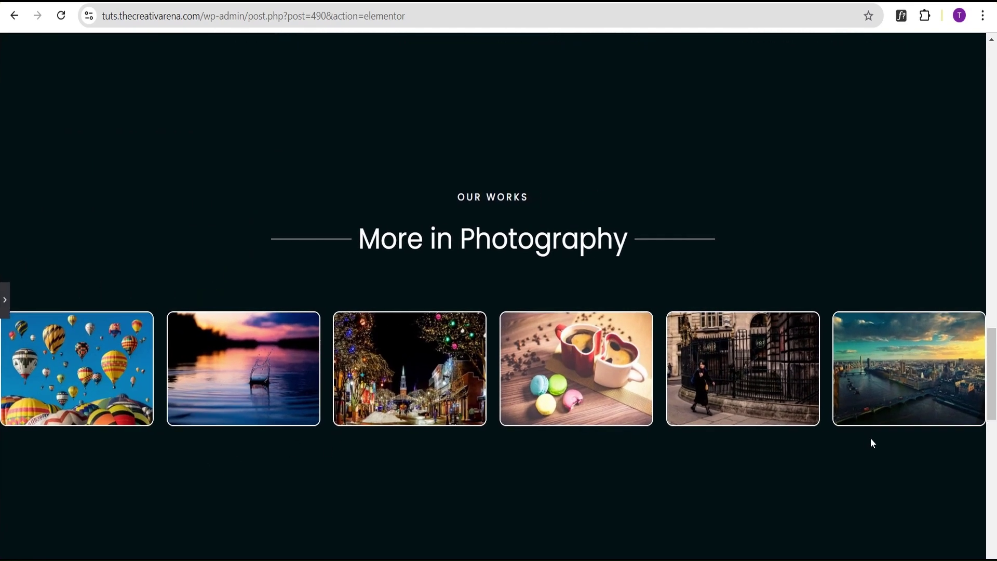
left_click(2, 302)
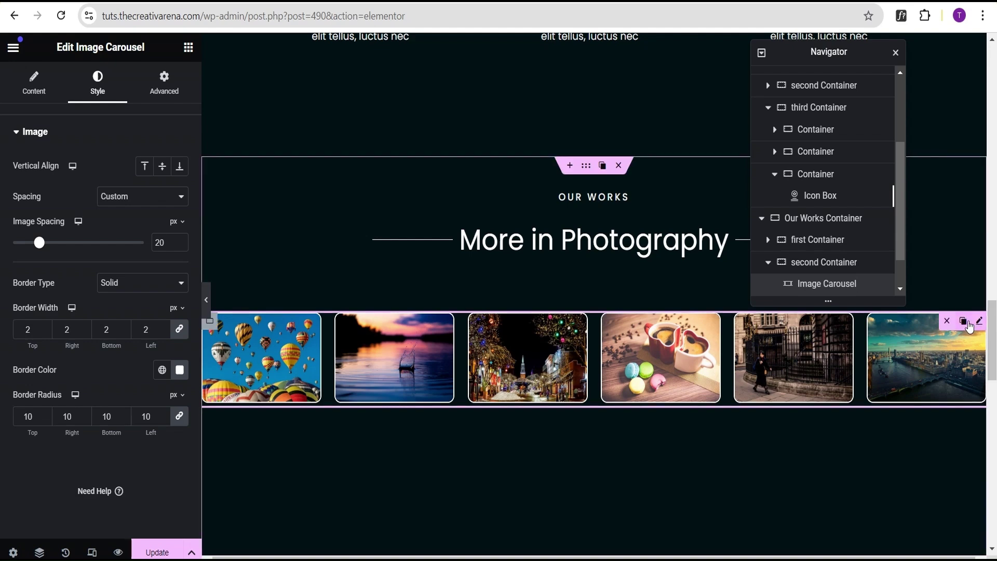
Duplicate the carousel and set the copy to show 5 slides and scroll 4.
left_click(967, 324)
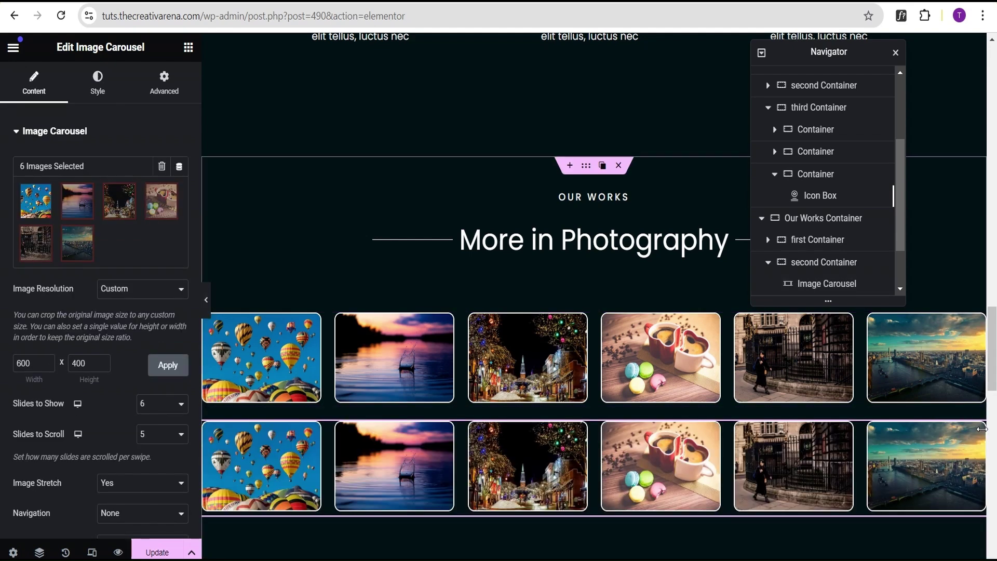
mouse_move(981, 433)
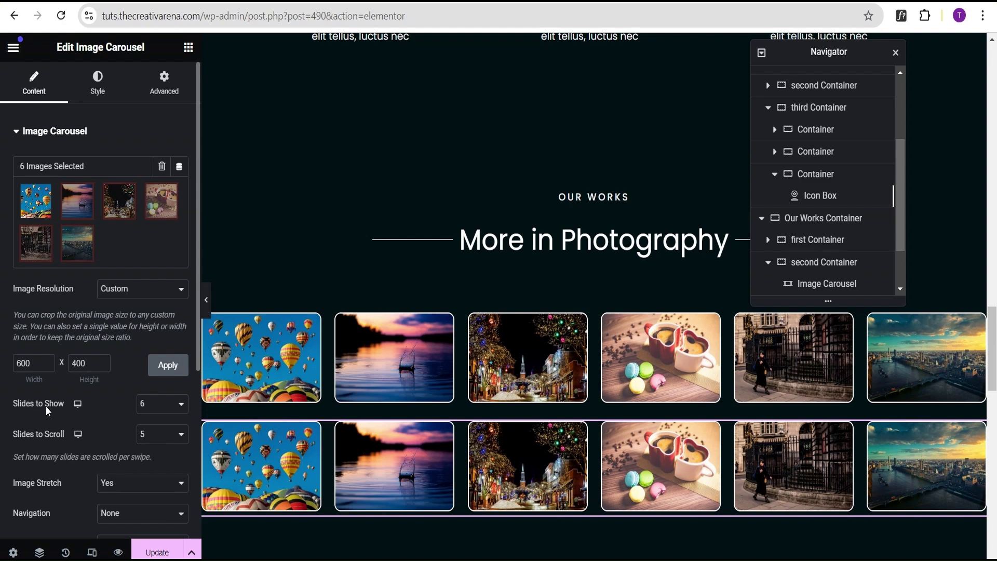
left_click(157, 408)
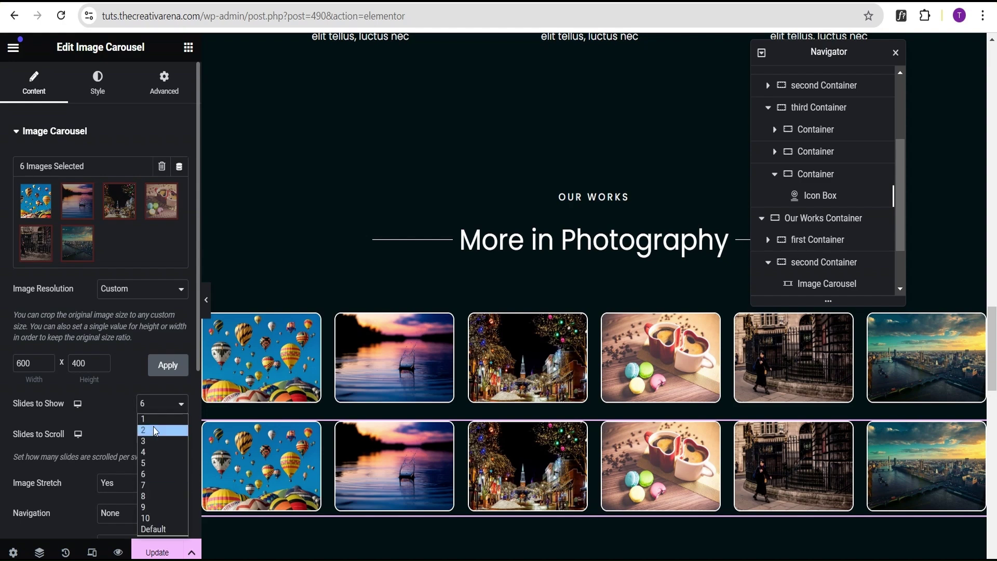
left_click(146, 464)
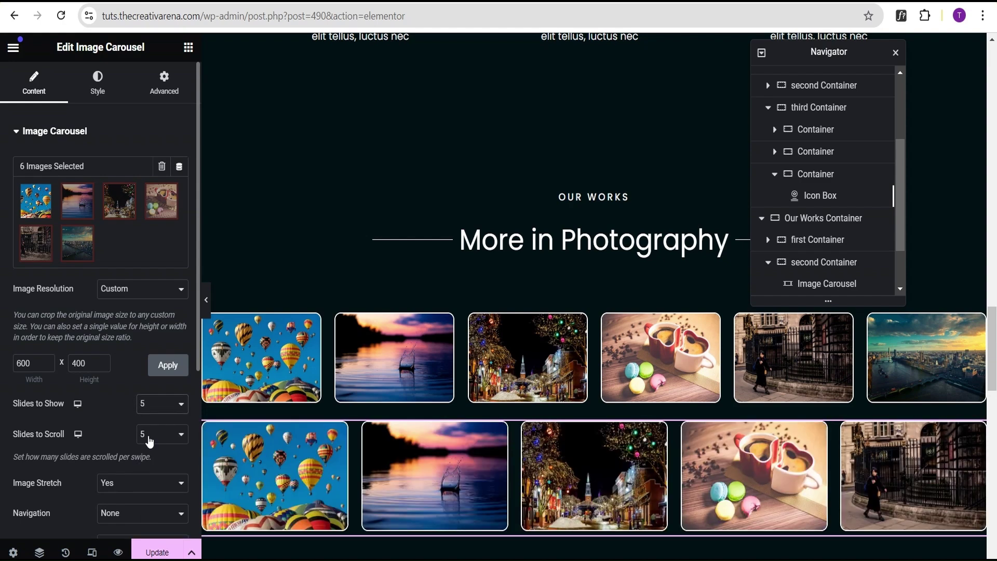
left_click(149, 441)
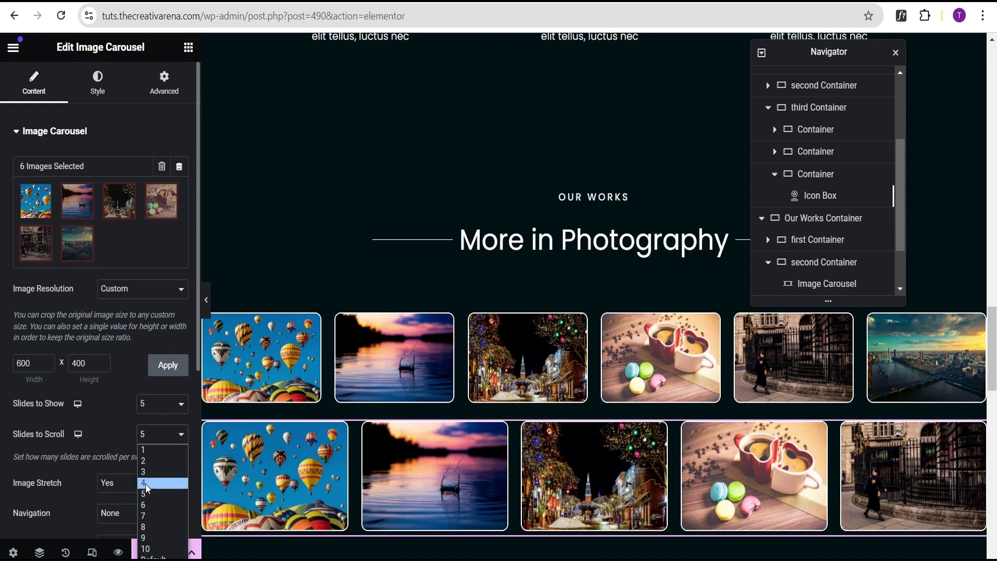
left_click(146, 484)
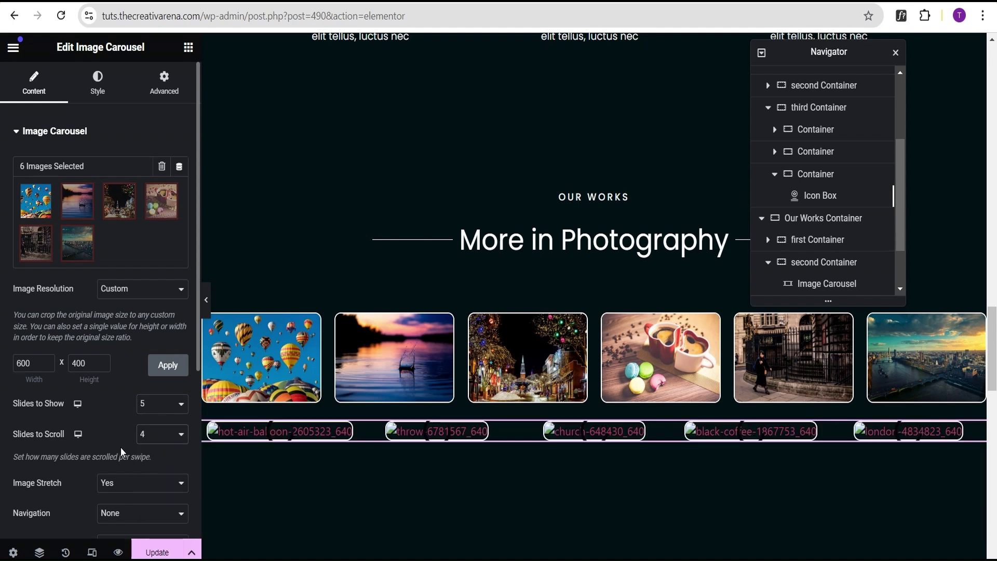
left_click(208, 306)
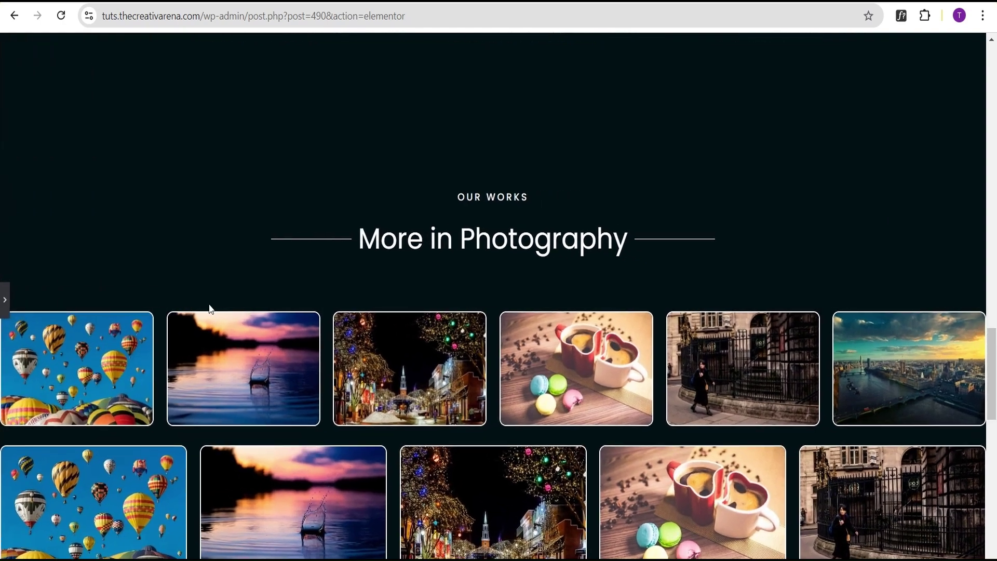
scroll(741, 281, "down", 4)
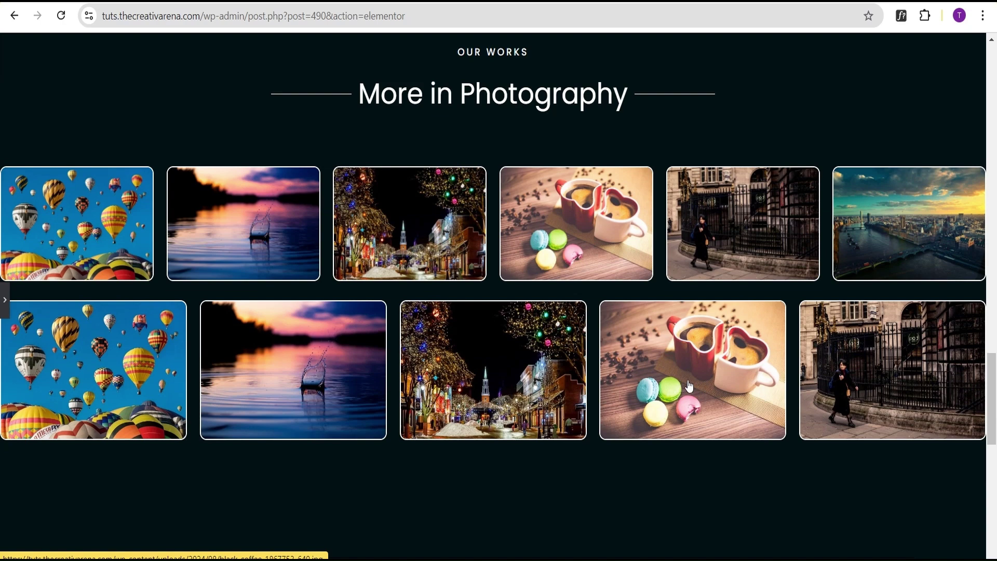
scroll(692, 385, "up", 1)
scroll(762, 366, "down", 2)
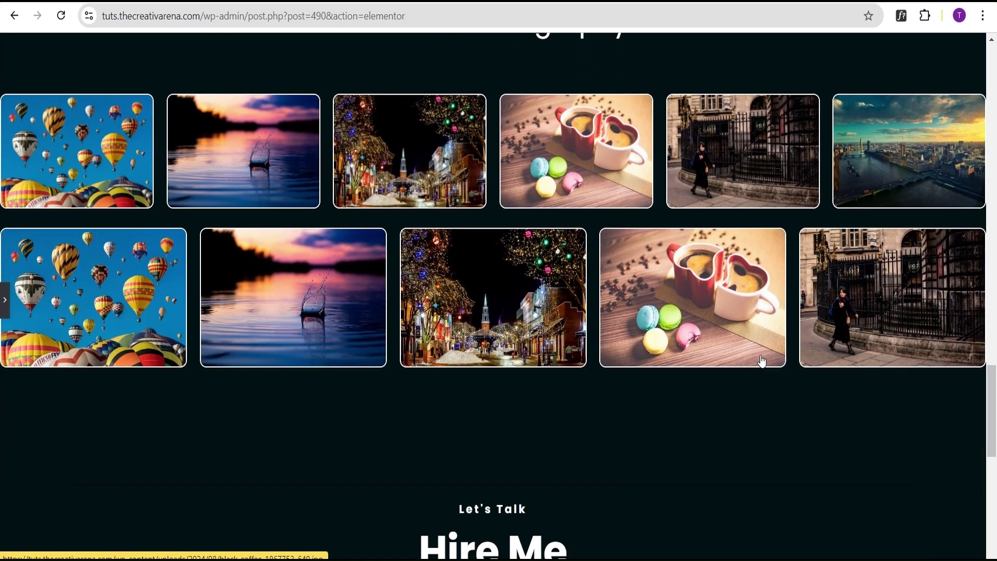
scroll(761, 360, "up", 5)
scroll(759, 363, "down", 2)
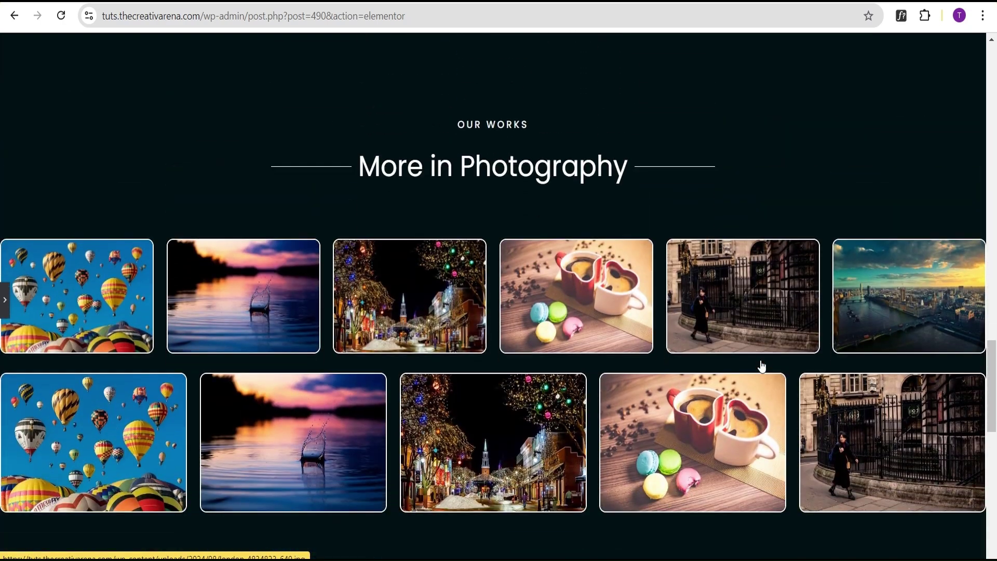
Reopen the top carousel's settings and show Motion Effects in its Advanced tab.
left_click(4, 300)
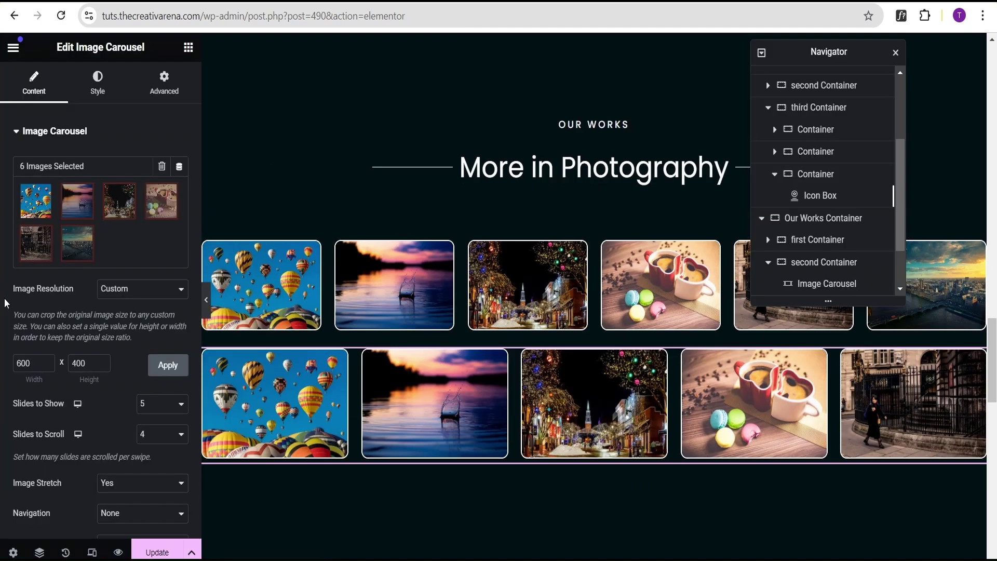
left_click(982, 249)
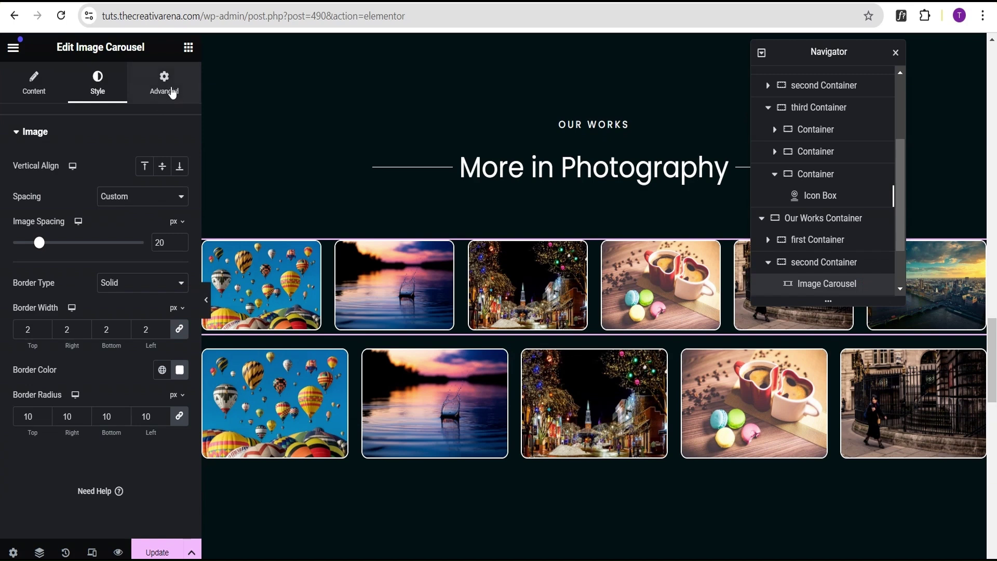
left_click(171, 92)
scroll(123, 134, "down", 3)
scroll(55, 127, "up", 3)
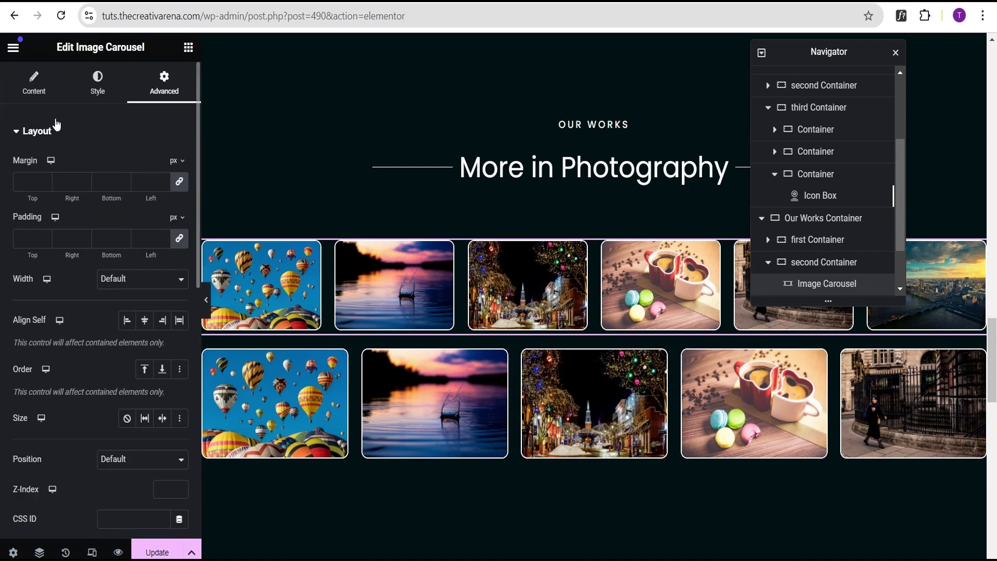
left_click(52, 134)
left_click(71, 170)
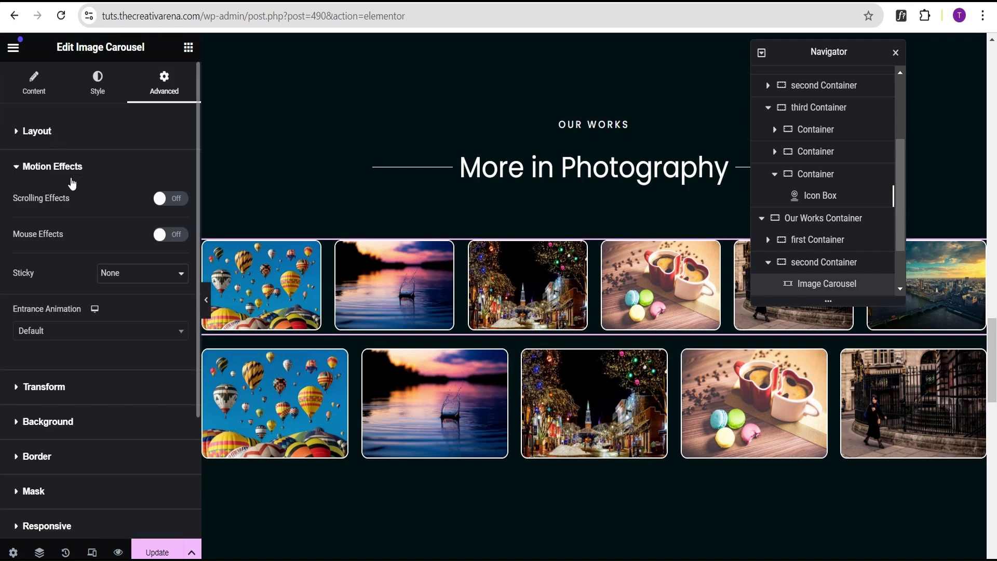
Turn on Scrolling Effects with Horizontal Scroll to the left at speed 2.
left_click(175, 199)
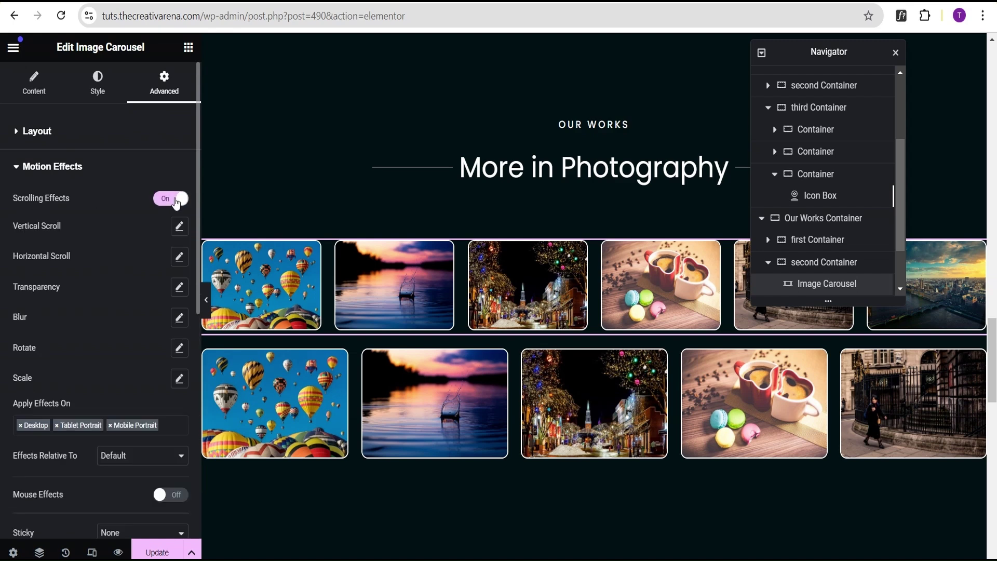
left_click(179, 256)
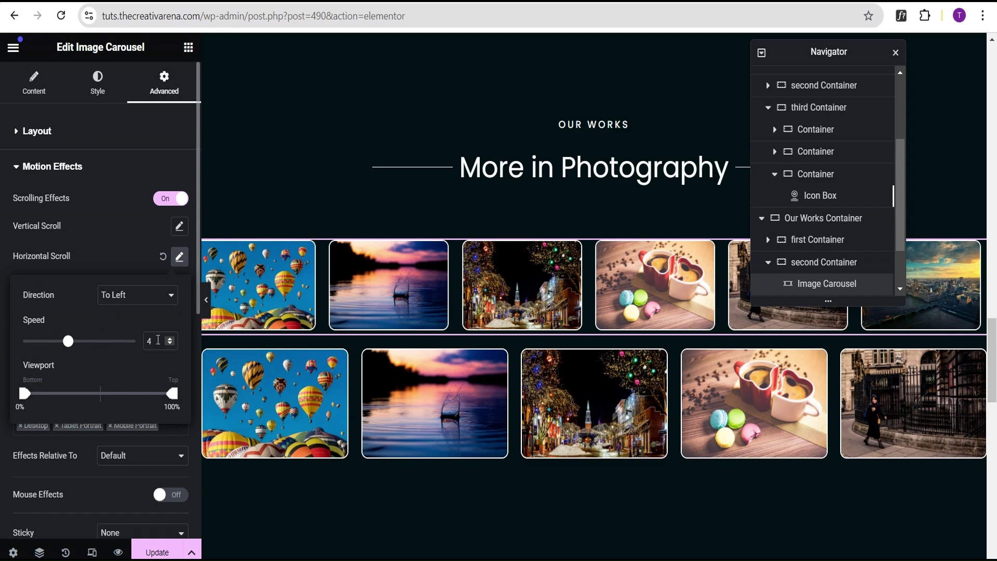
double_click(150, 342)
type("2")
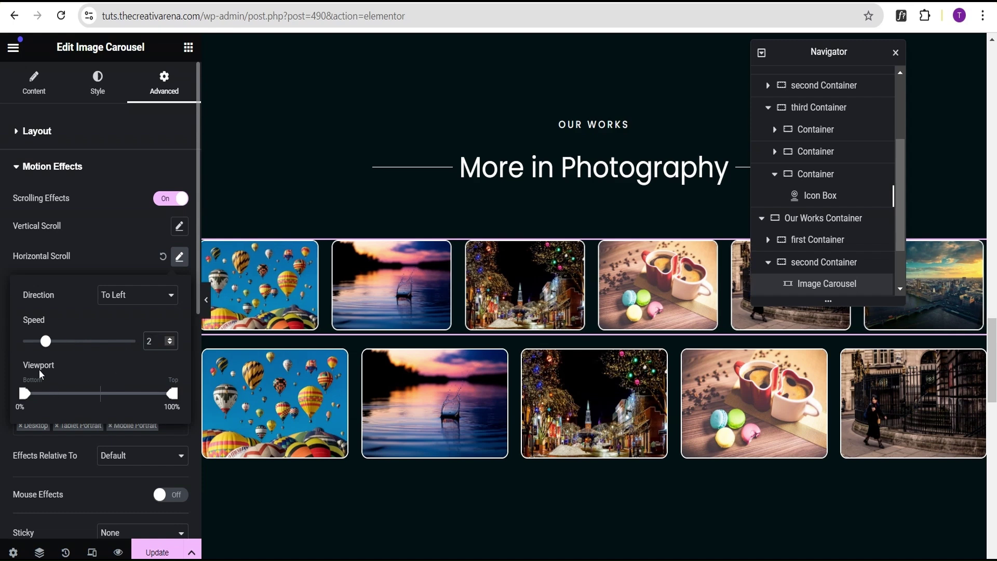
left_click(113, 256)
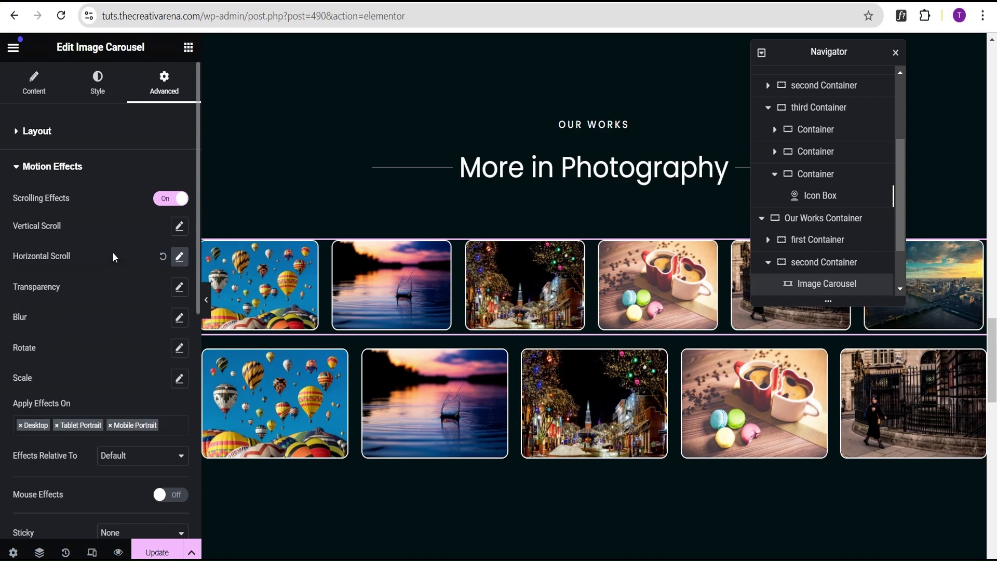
Give the carousel a Scale Up scroll effect at speed 1 over a 0%–100% viewport.
left_click(180, 379)
scroll(104, 405, "down", 1)
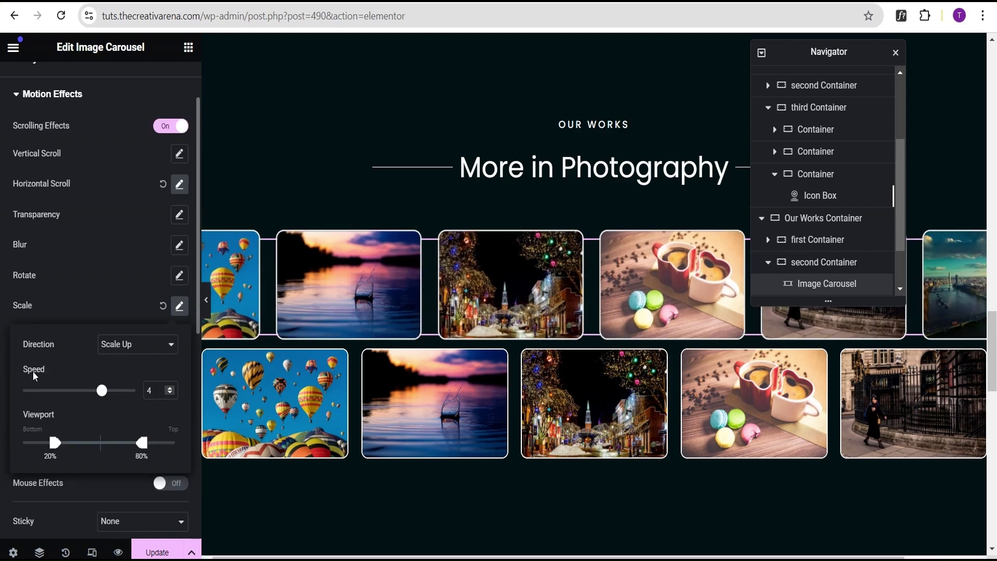
double_click(150, 391)
type("1")
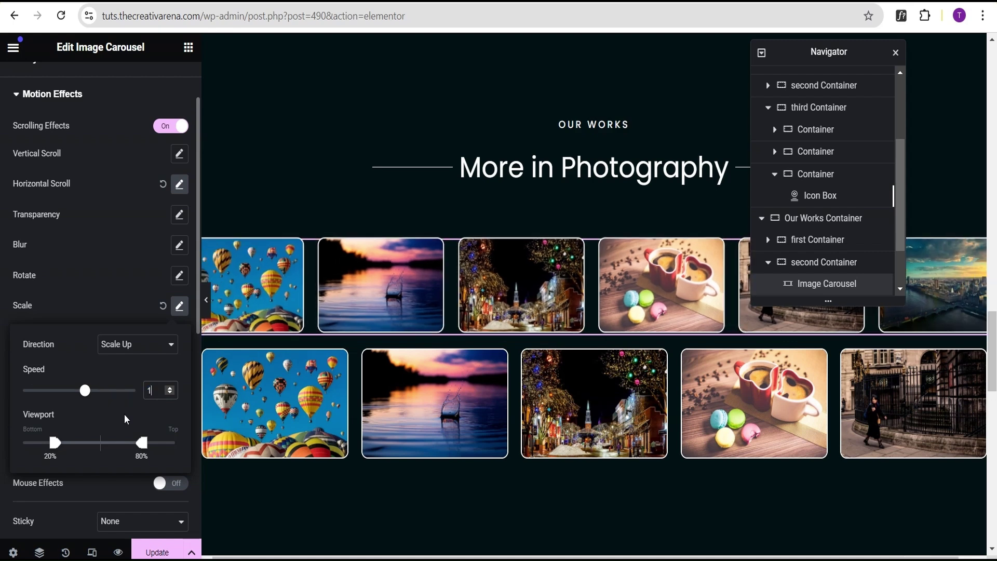
left_click_drag(55, 443, 24, 444)
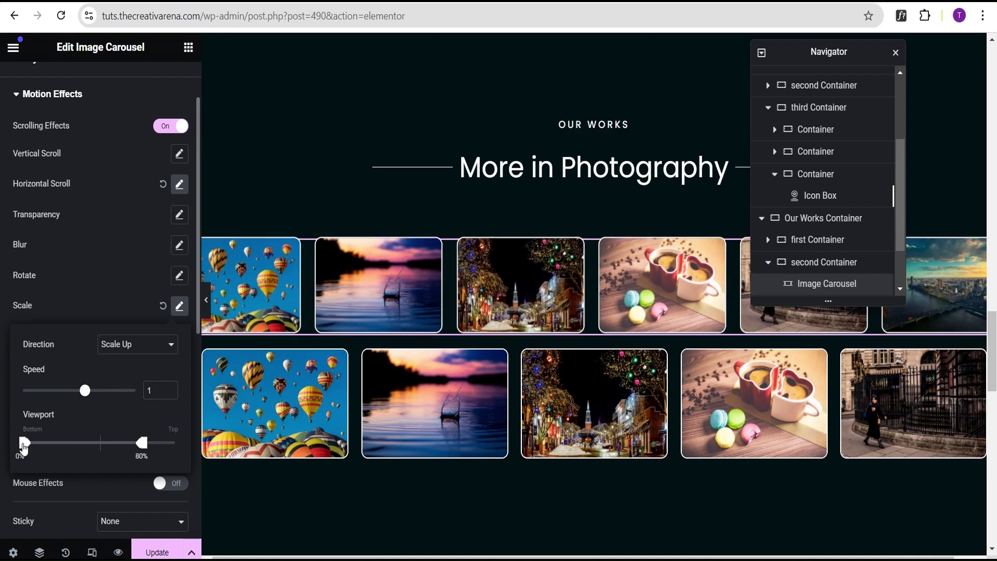
left_click_drag(142, 442, 172, 443)
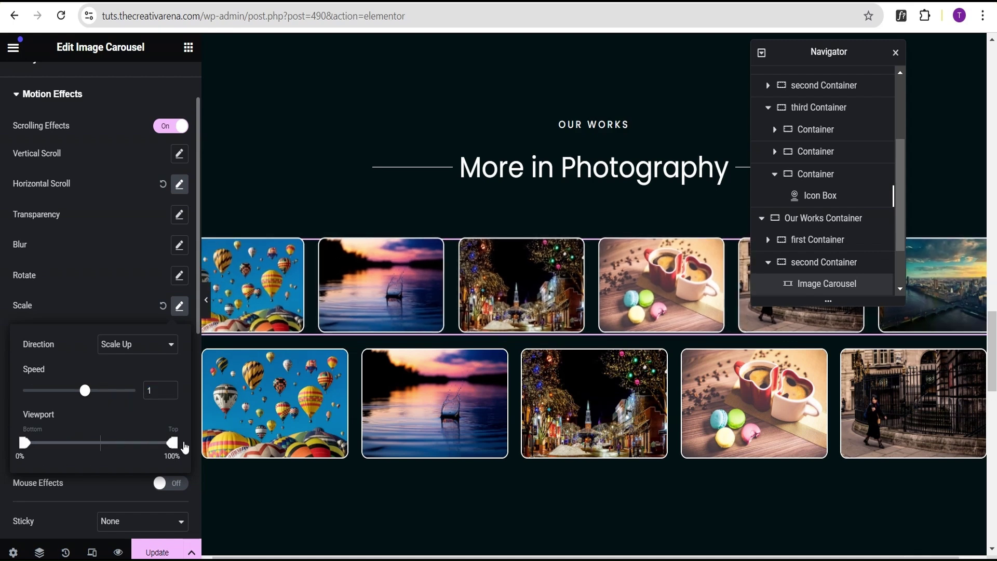
left_click(126, 294)
Set the scale effect's X Anchor Point to Left and Y Anchor Point to Bottom.
scroll(116, 278, "down", 2)
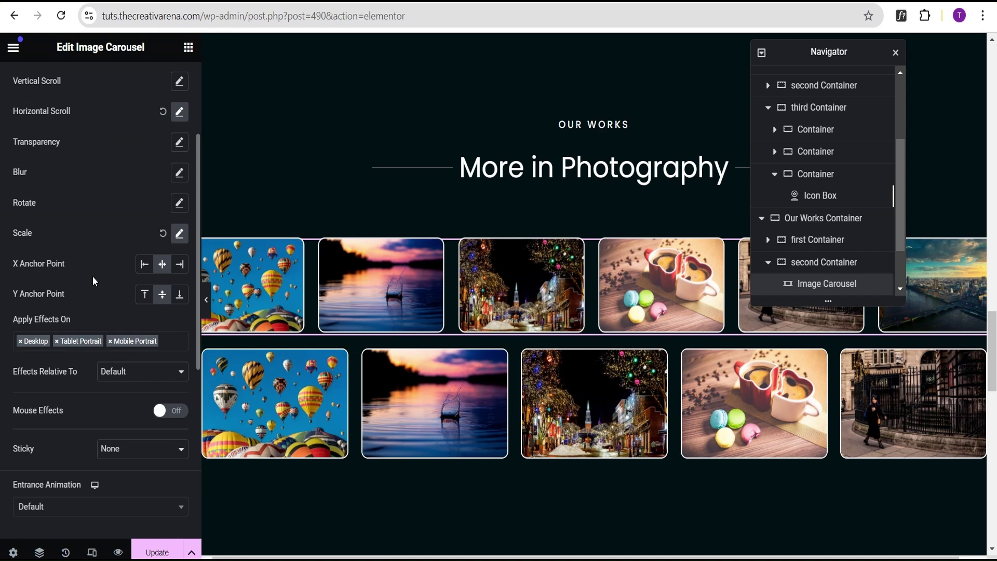
left_click(144, 266)
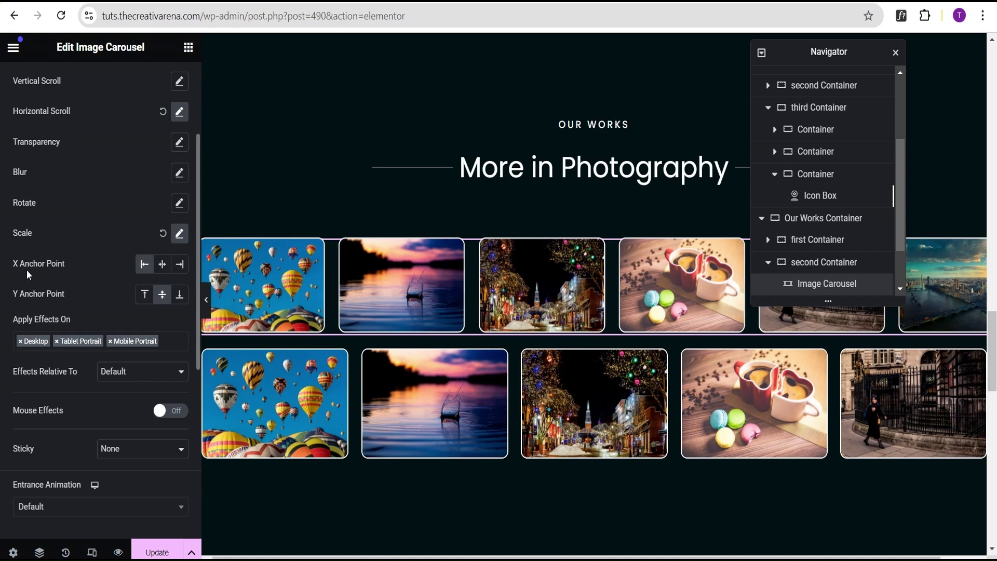
left_click(180, 296)
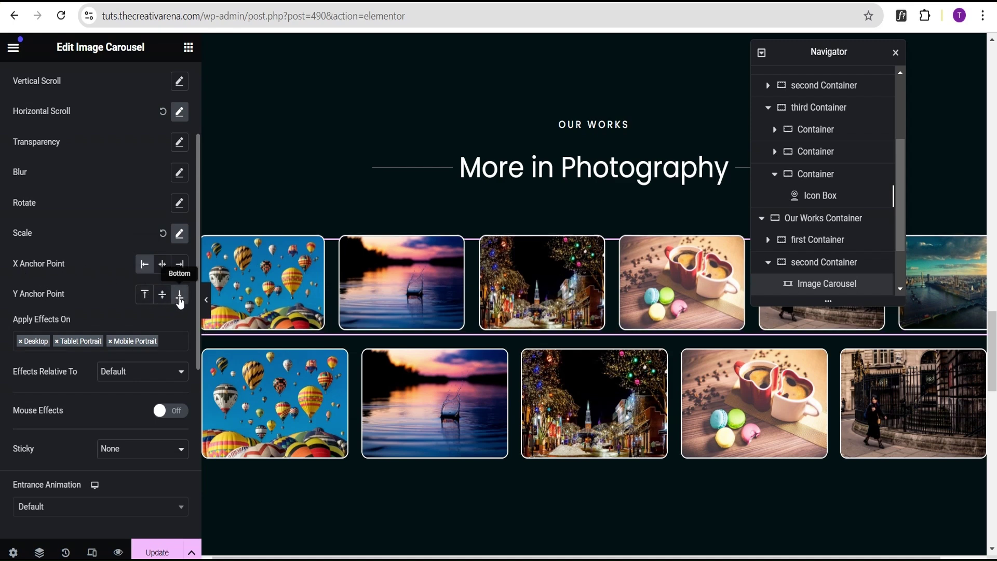
Preview the page full-width and scroll to watch the top carousel shift sideways and scale.
left_click(207, 302)
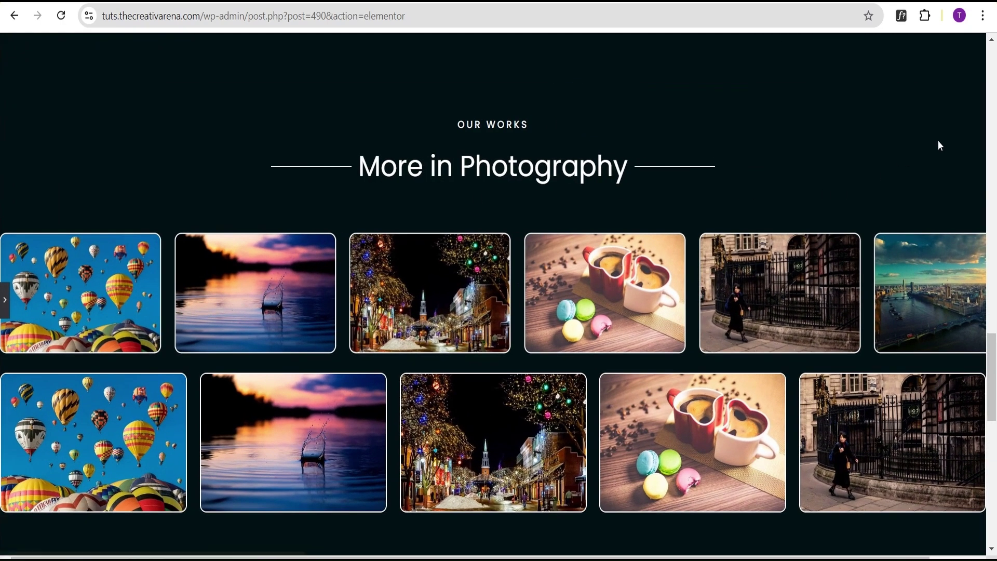
scroll(939, 139, "down", 3)
scroll(951, 143, "down", 3)
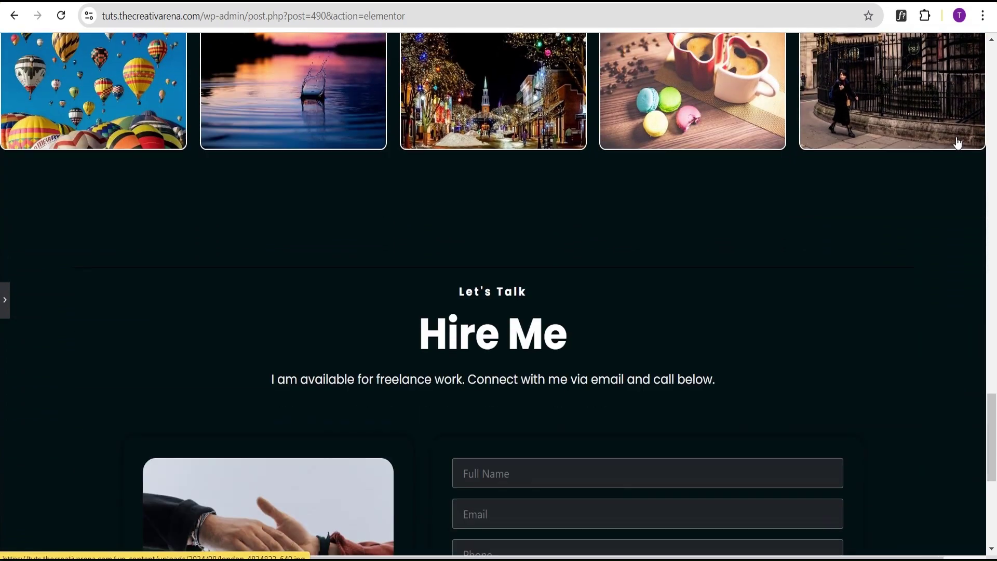
scroll(955, 143, "up", 7)
scroll(958, 142, "up", 2)
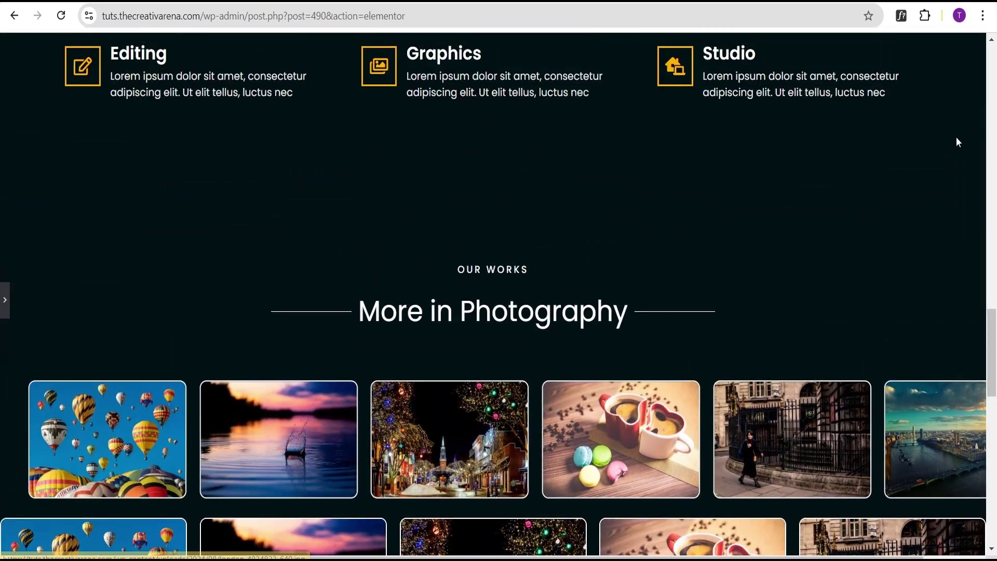
scroll(728, 290, "up", 2)
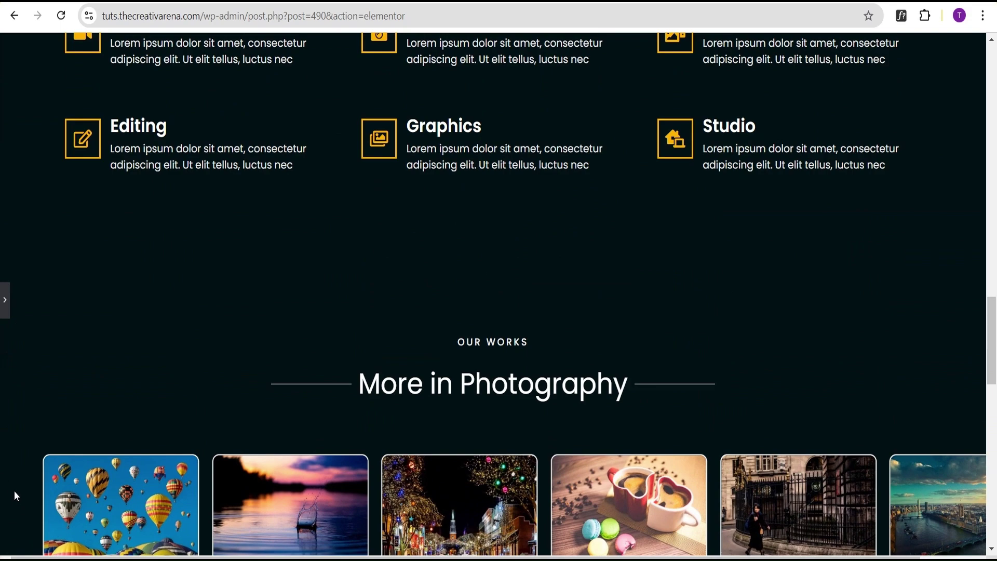
scroll(15, 483, "down", 1)
scroll(11, 431, "down", 1)
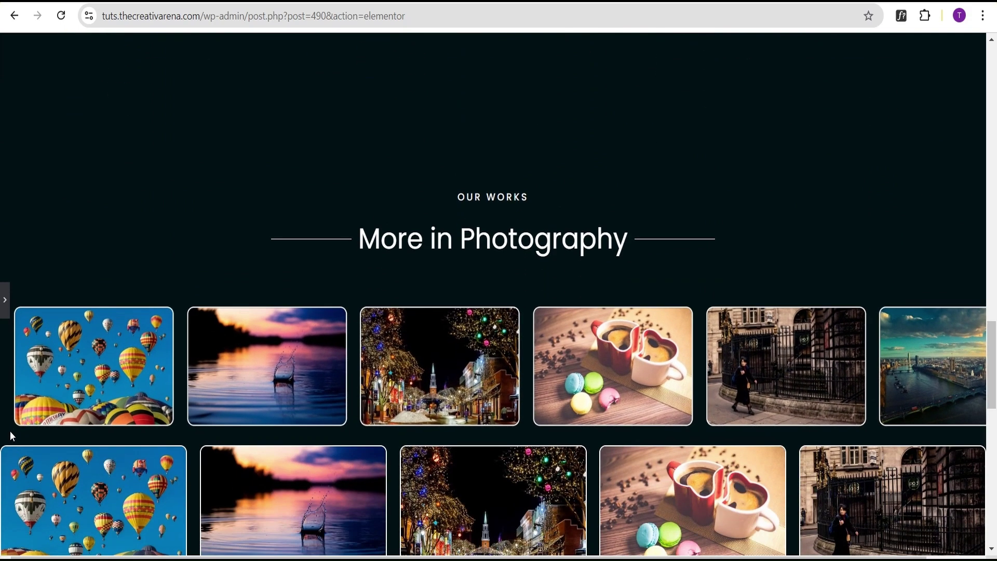
scroll(10, 429, "up", 1)
scroll(10, 431, "down", 1)
scroll(5, 379, "up", 1)
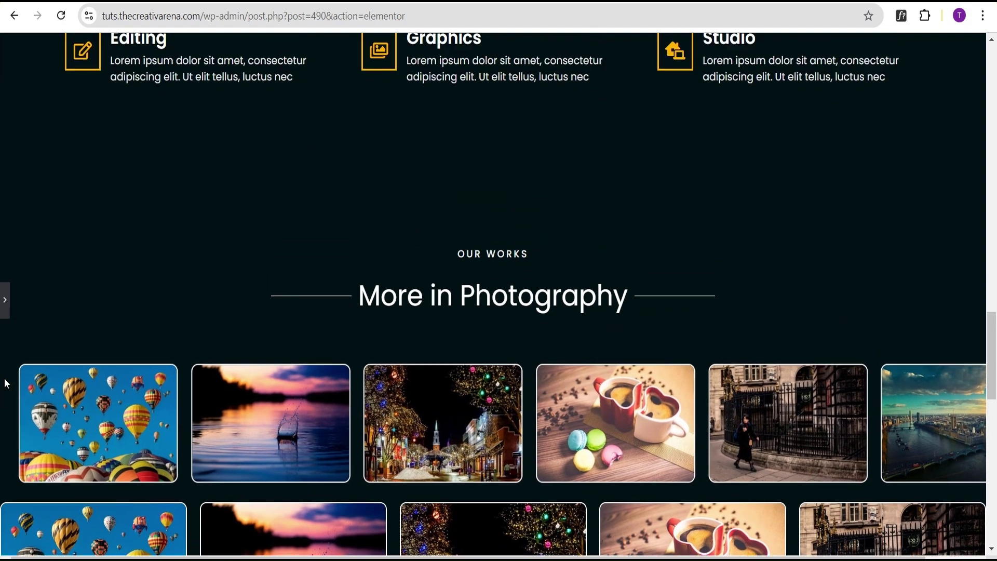
scroll(7, 385, "down", 2)
scroll(6, 359, "up", 1)
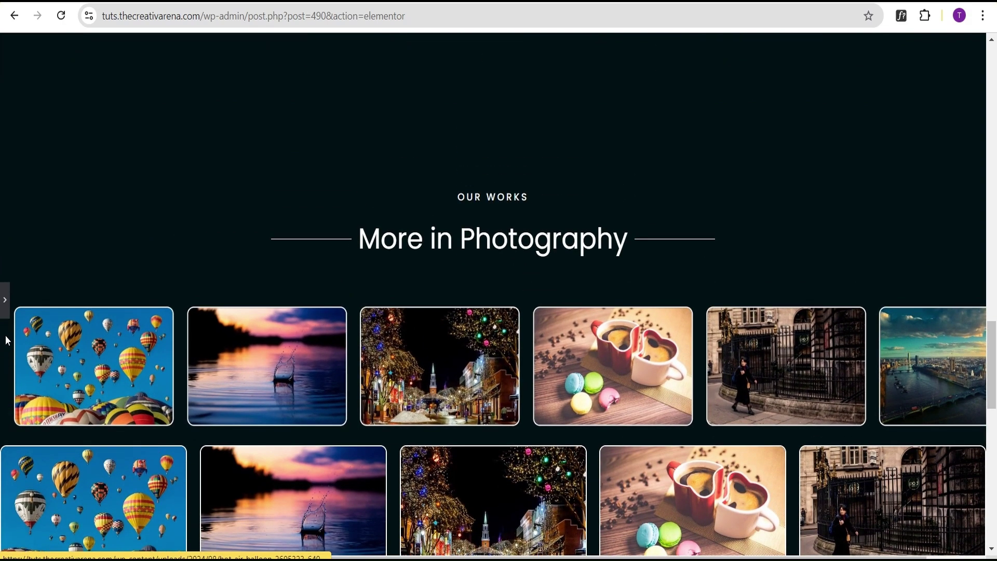
Give the upper carousel unlinked Left and Right margins of -85 px.
left_click(5, 303)
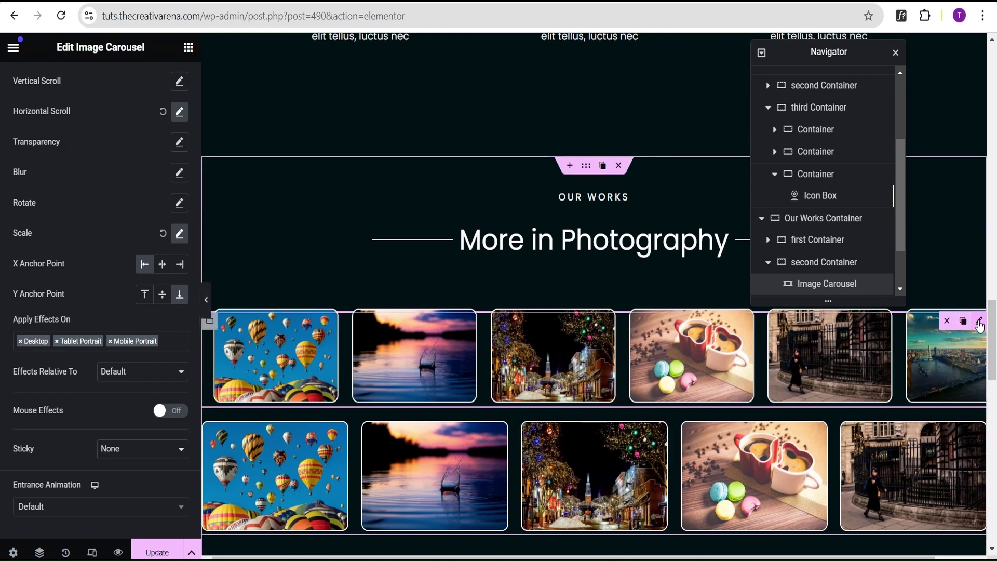
scroll(70, 166, "up", 3)
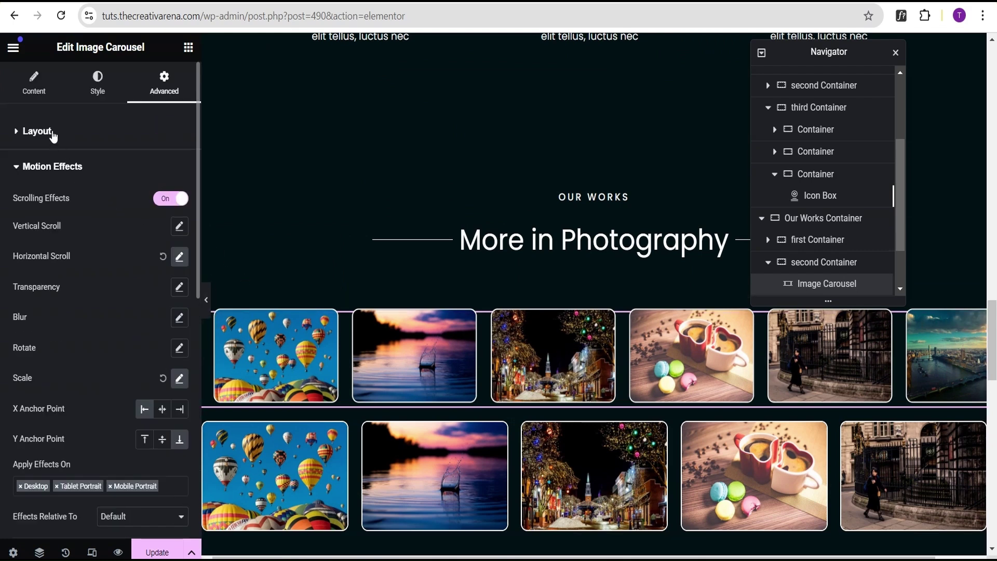
left_click(53, 133)
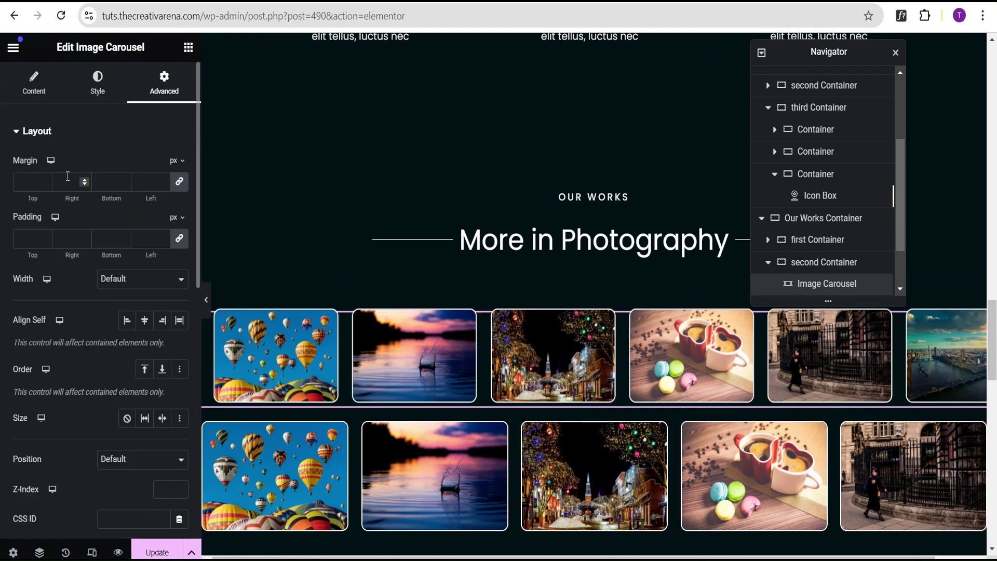
left_click(180, 183)
left_click_drag(154, 182, 133, 182)
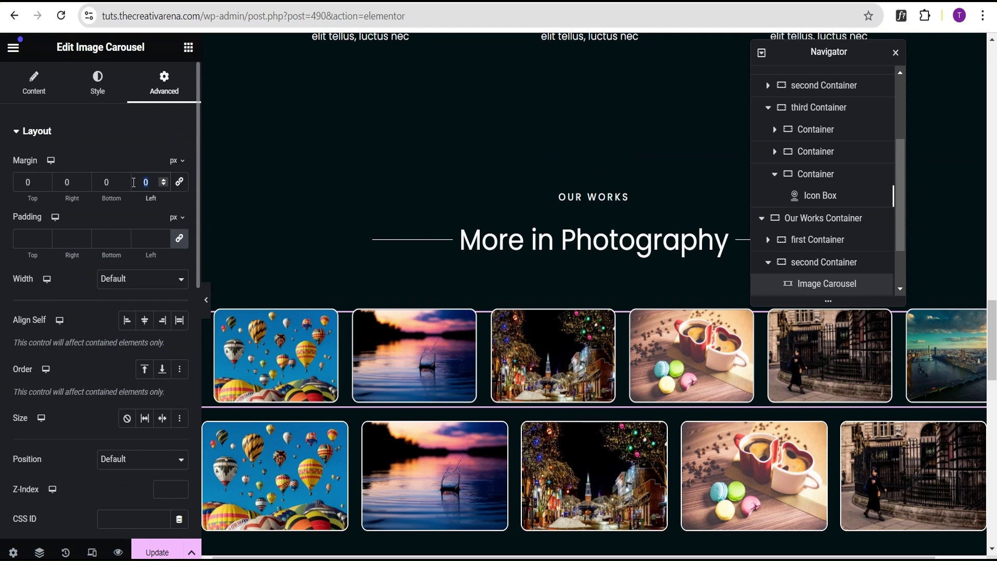
type("-85")
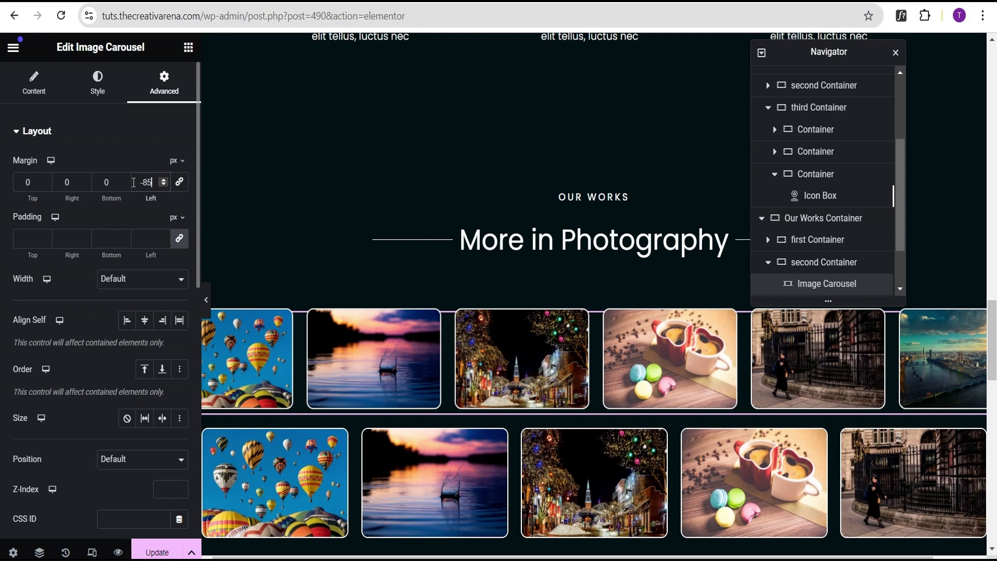
double_click(59, 181)
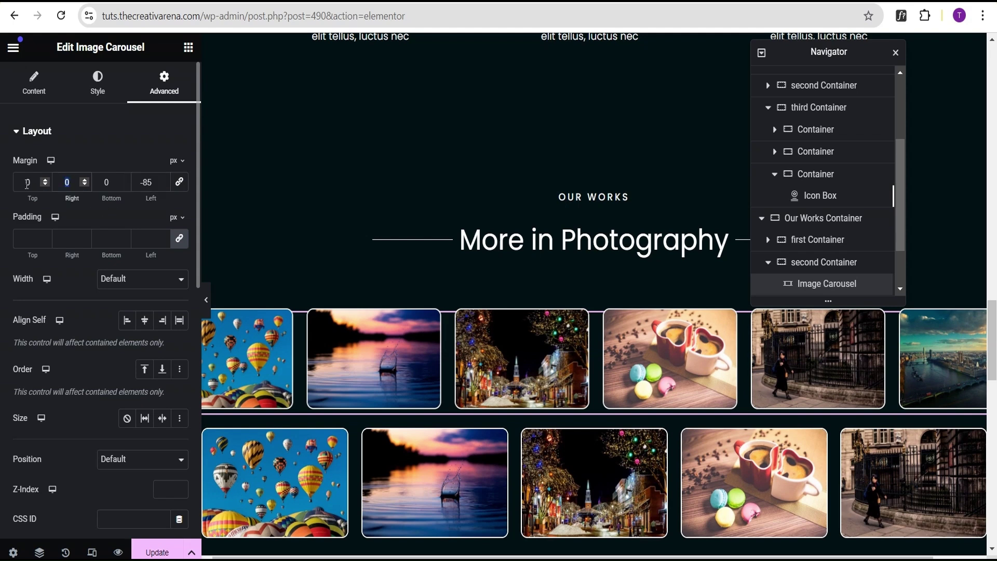
key("BackSpace")
type("-85")
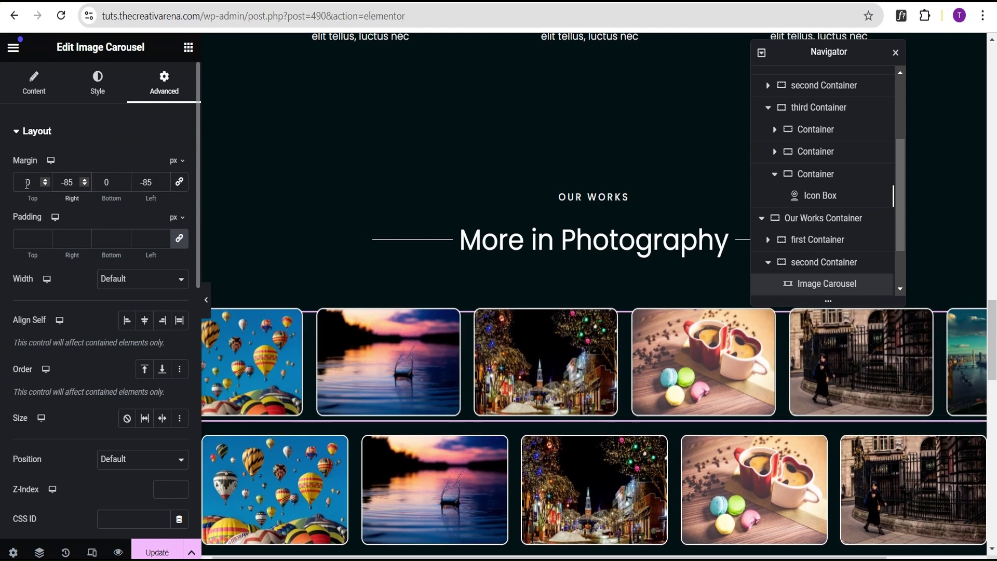
left_click(206, 300)
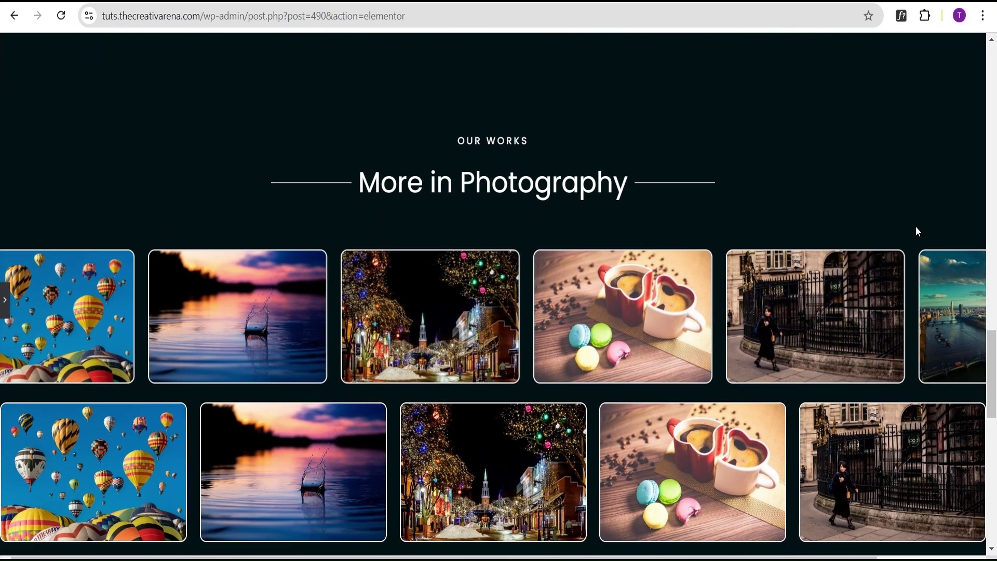
scroll(915, 227, "down", 5)
scroll(945, 199, "up", 6)
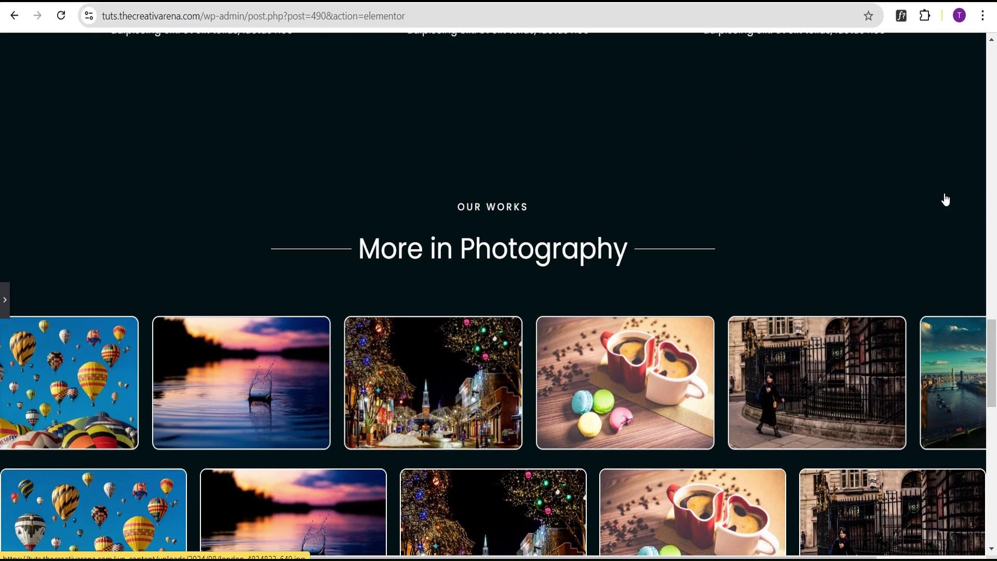
scroll(946, 198, "down", 1)
scroll(945, 193, "down", 4)
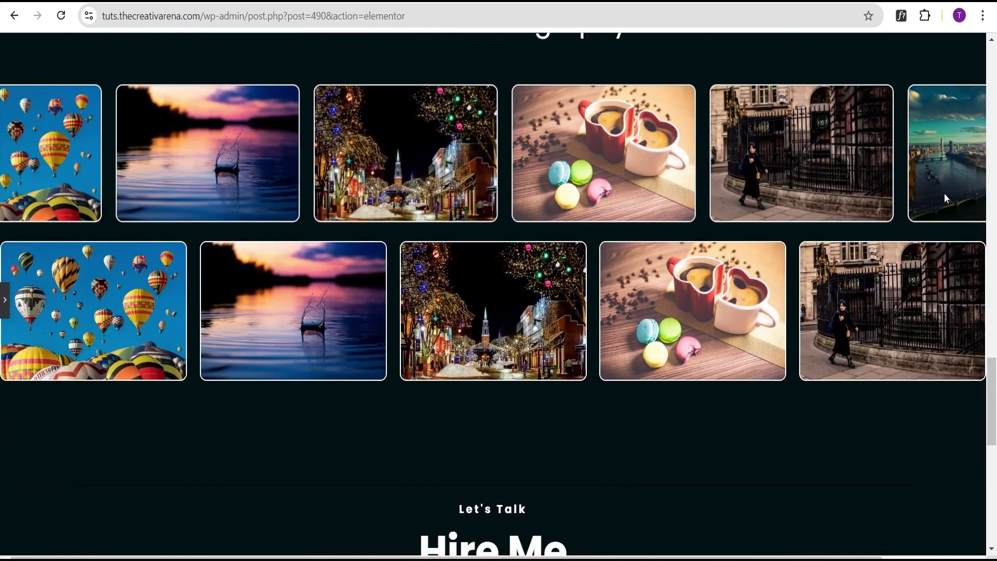
scroll(944, 193, "up", 4)
left_click(5, 300)
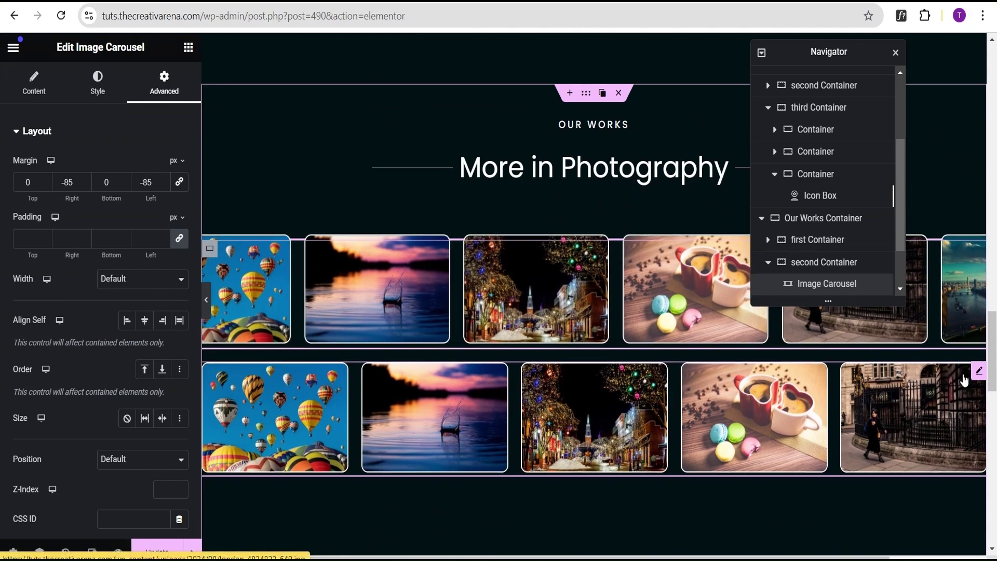
Turn on Scrolling Effects for the lower carousel under Advanced > Motion Effects.
left_click(980, 372)
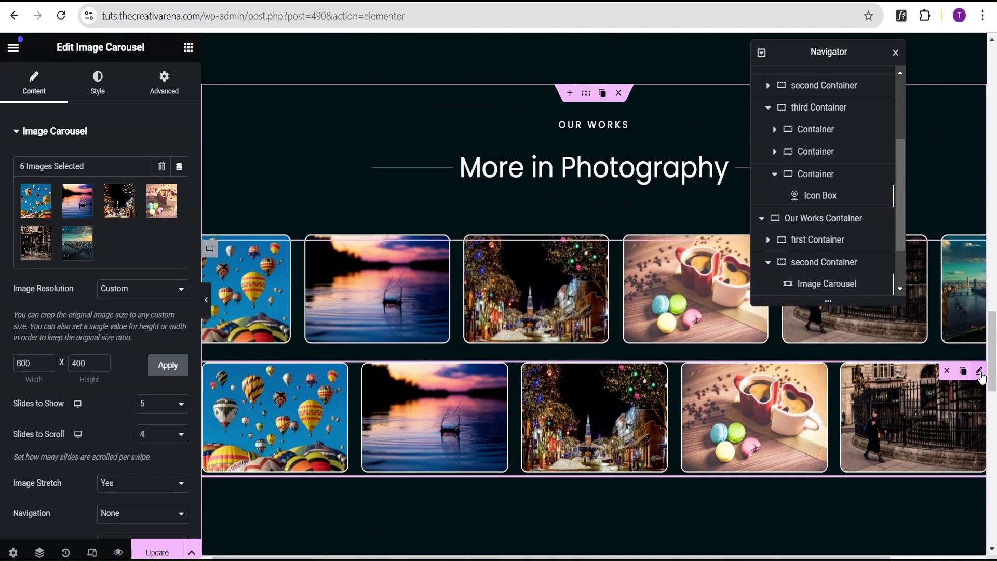
left_click(172, 94)
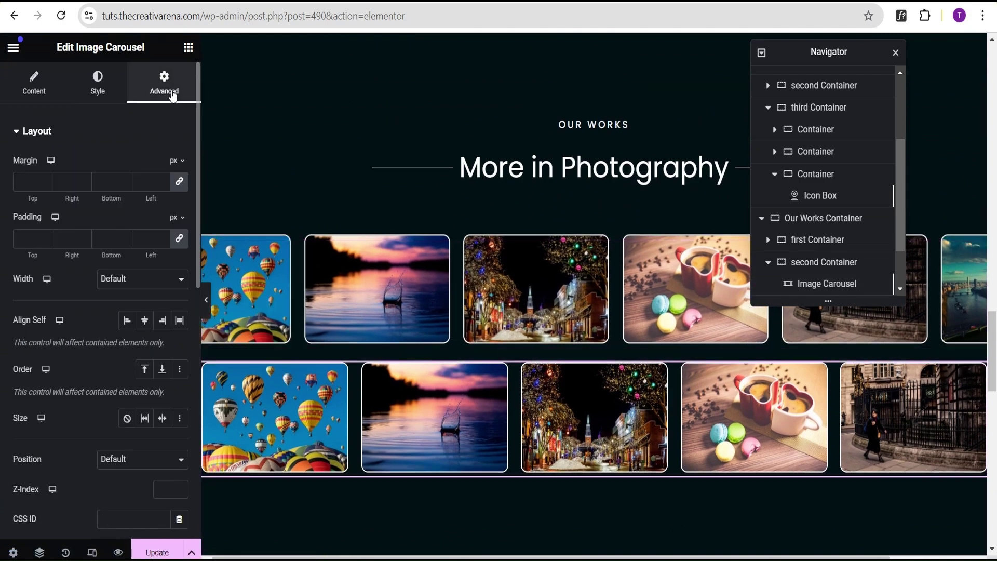
left_click(45, 134)
left_click(58, 167)
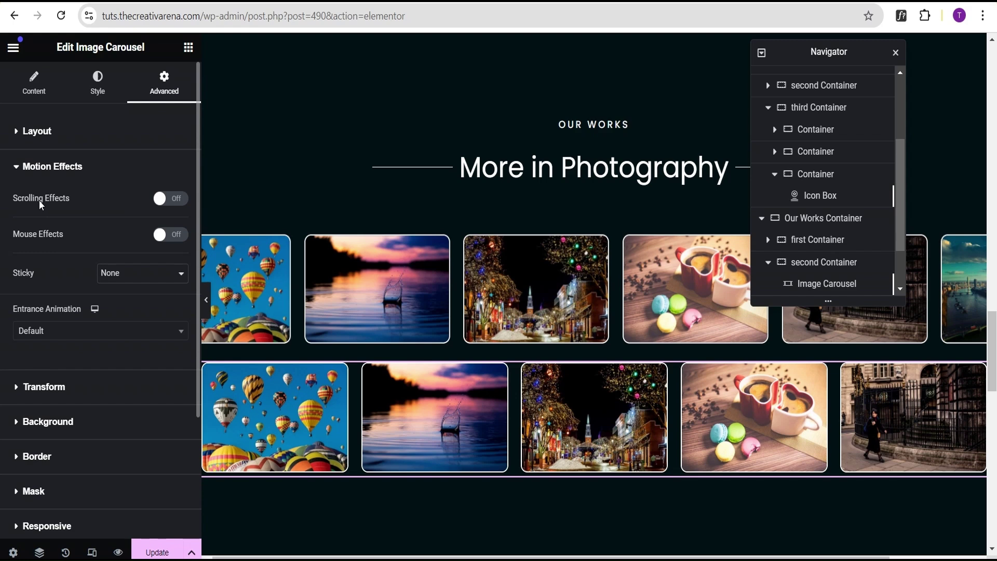
left_click(169, 198)
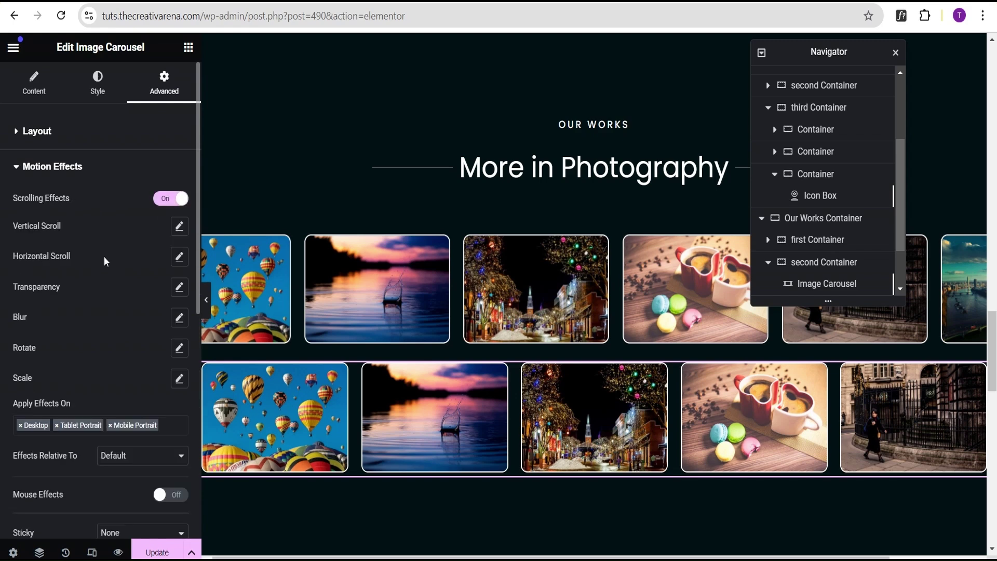
Set its Horizontal Scroll effect to direction To Right at speed 2.
left_click(179, 258)
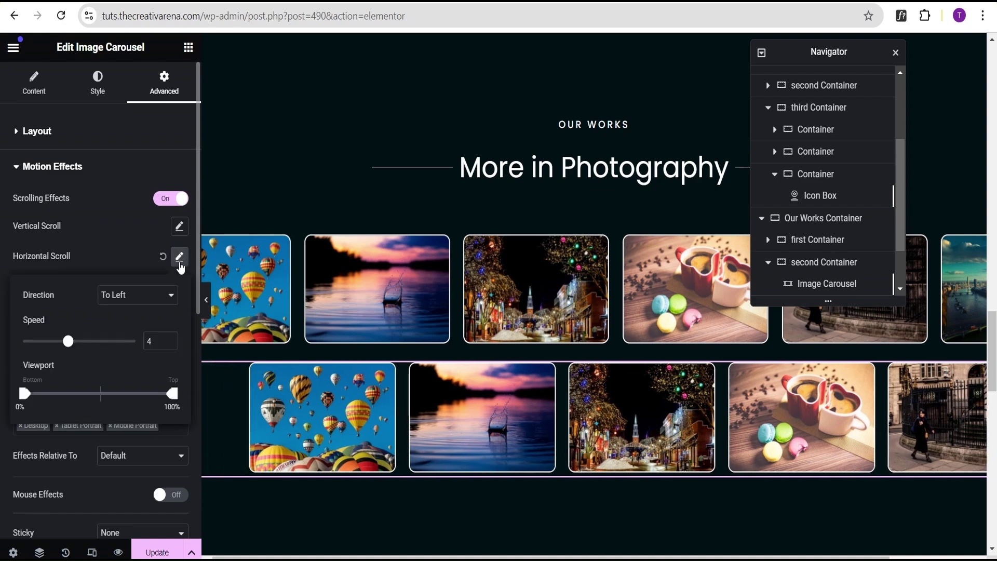
left_click(140, 300)
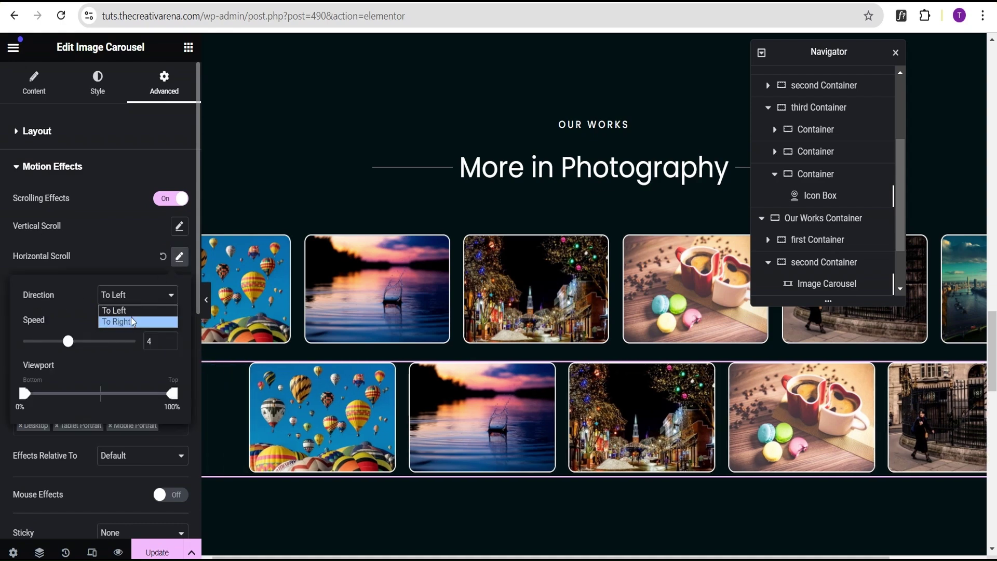
left_click(130, 321)
double_click(149, 340)
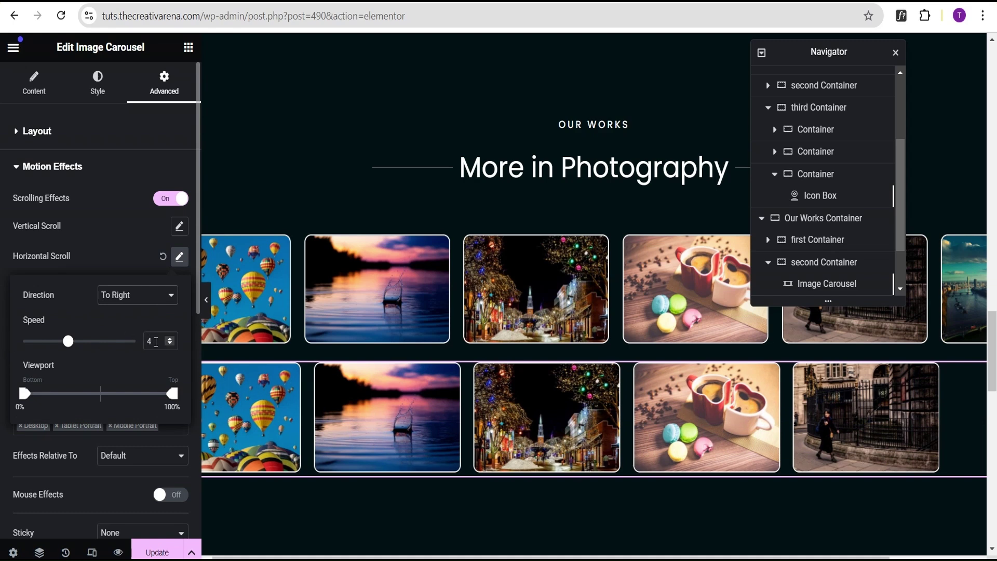
type("2")
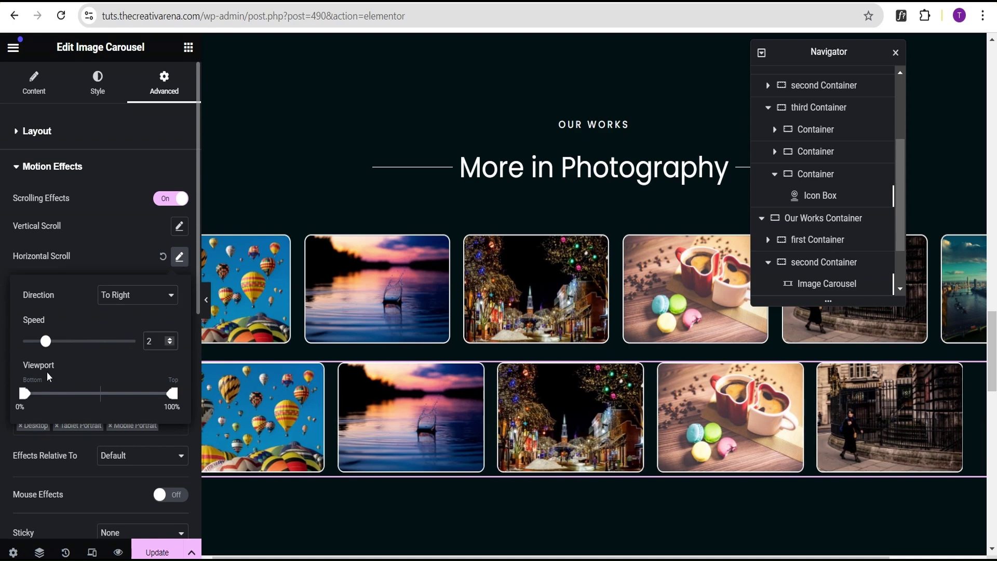
Add a Scale Up scroll effect at speed 1 over viewport 0%–100%.
left_click(116, 263)
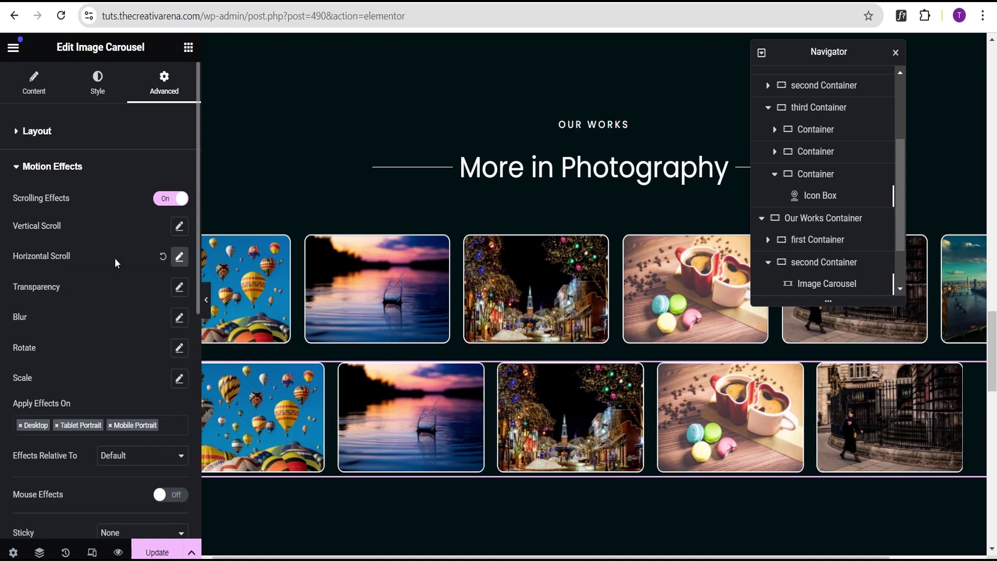
left_click(180, 383)
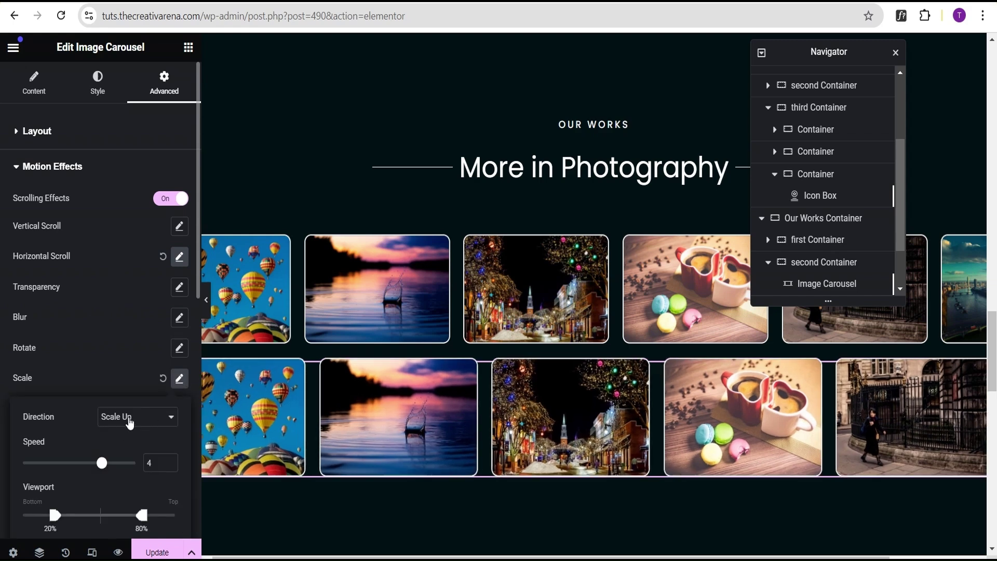
scroll(127, 421, "down", 2)
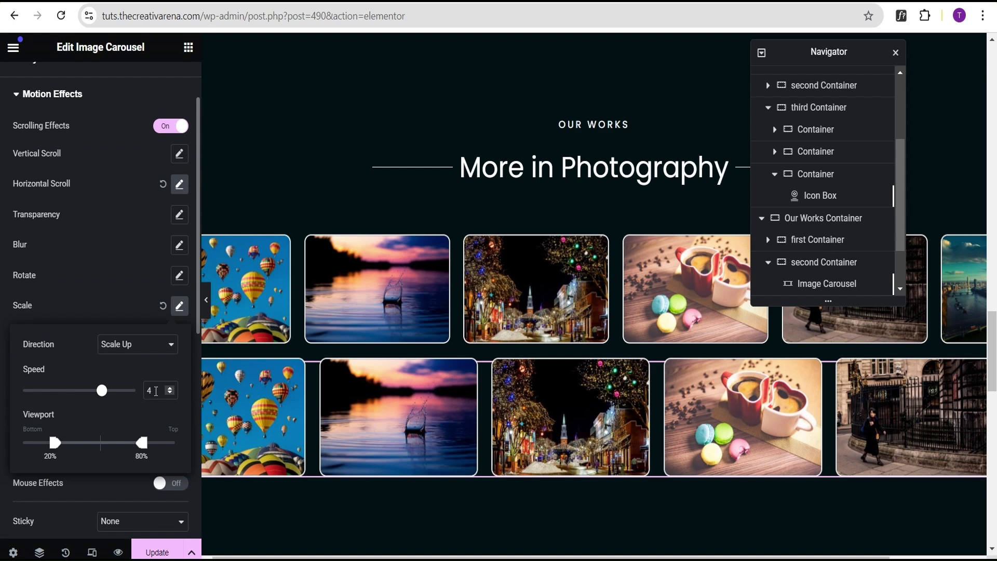
key("ctrl+a")
type("1")
left_click_drag(59, 439, 10, 441)
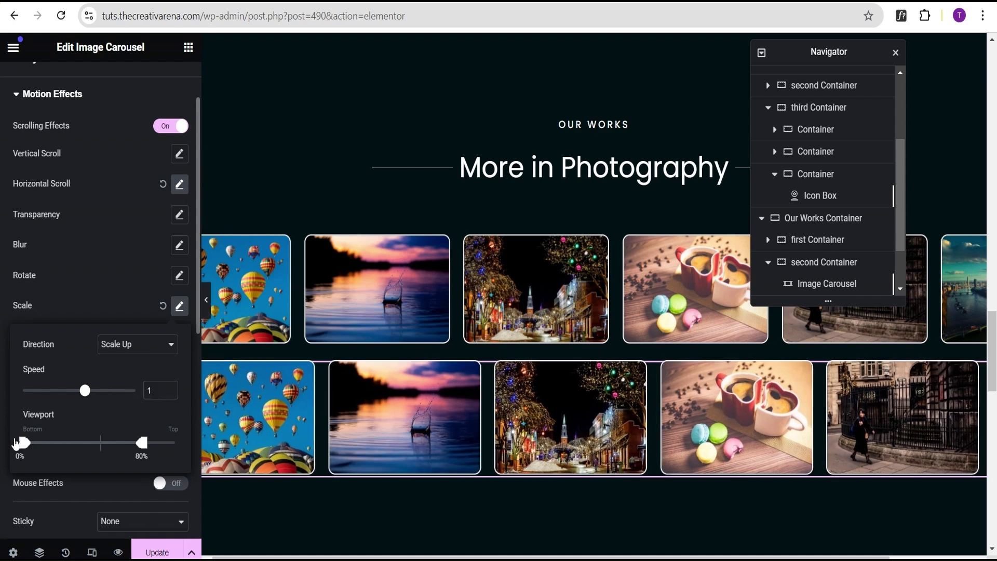
left_click_drag(142, 443, 173, 443)
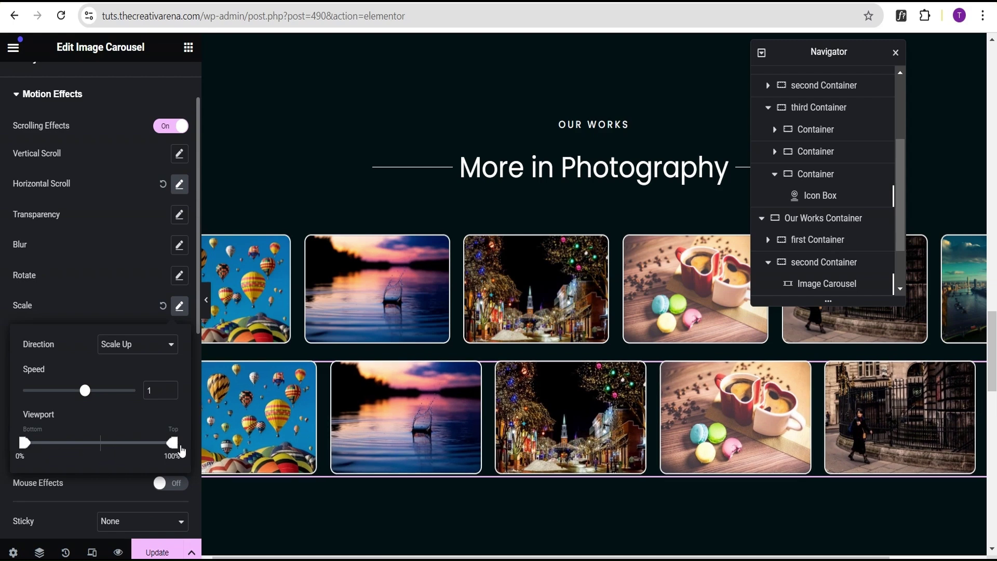
left_click(108, 302)
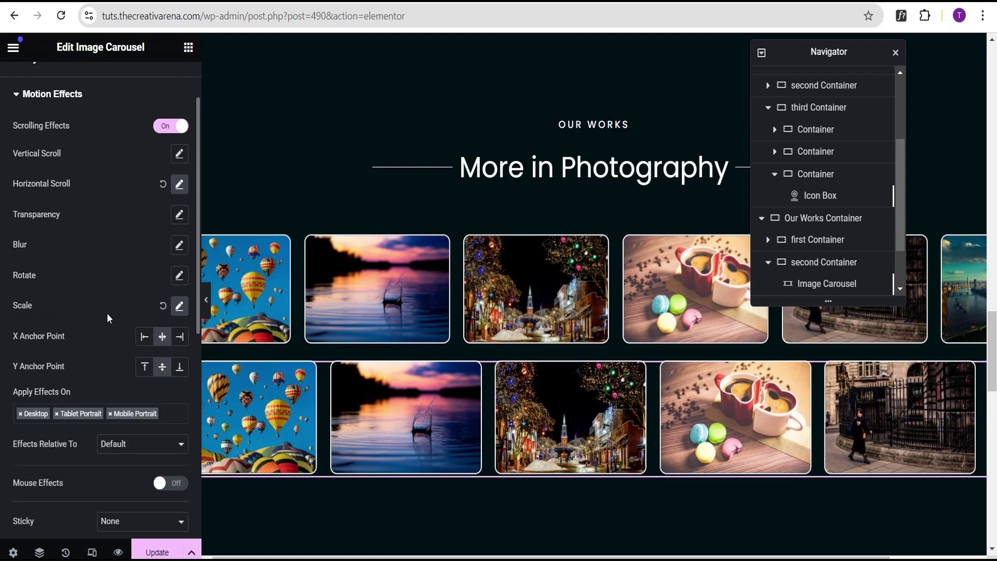
Anchor the scaling at X Right and Y Top, then preview the effects.
left_click(179, 337)
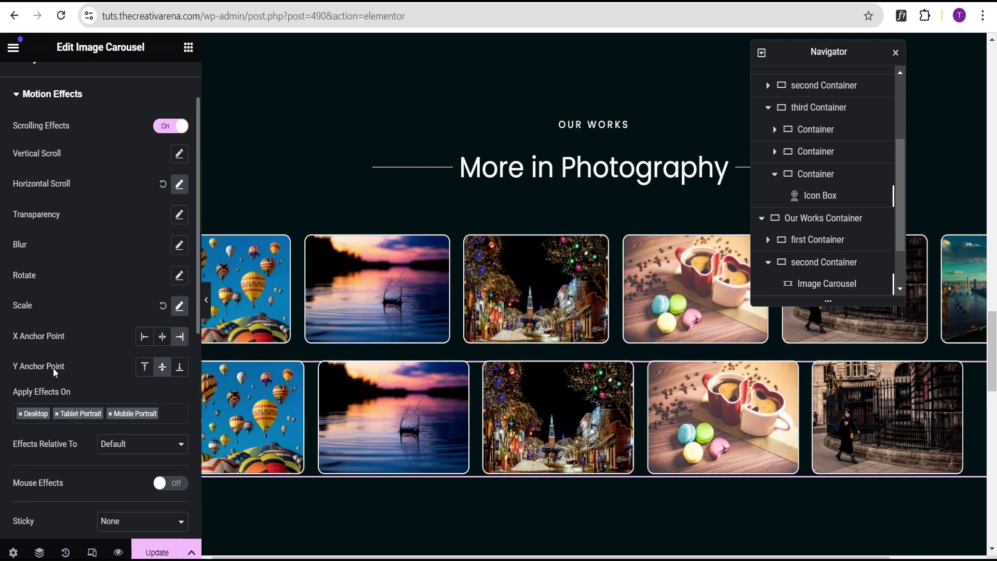
left_click(144, 367)
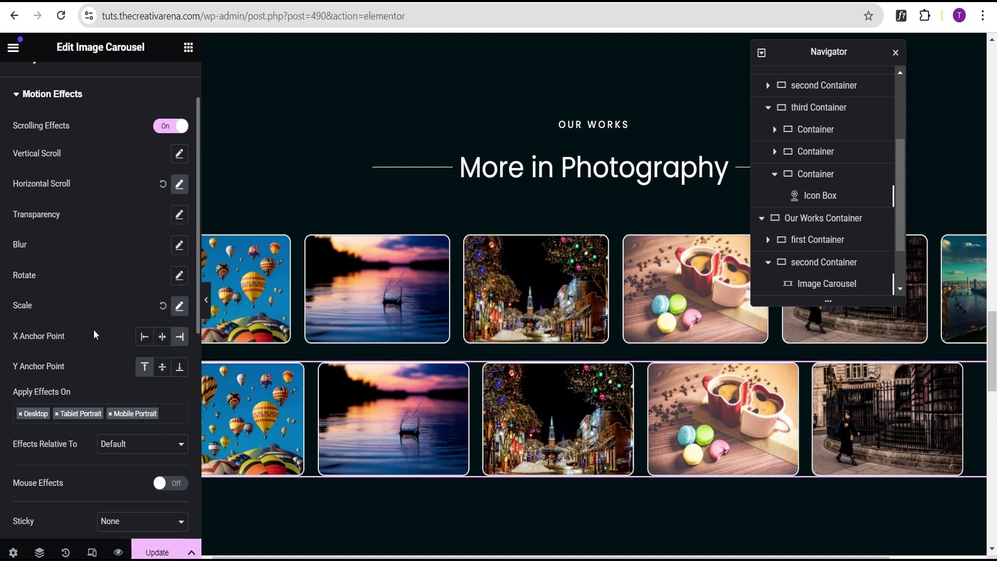
left_click(208, 311)
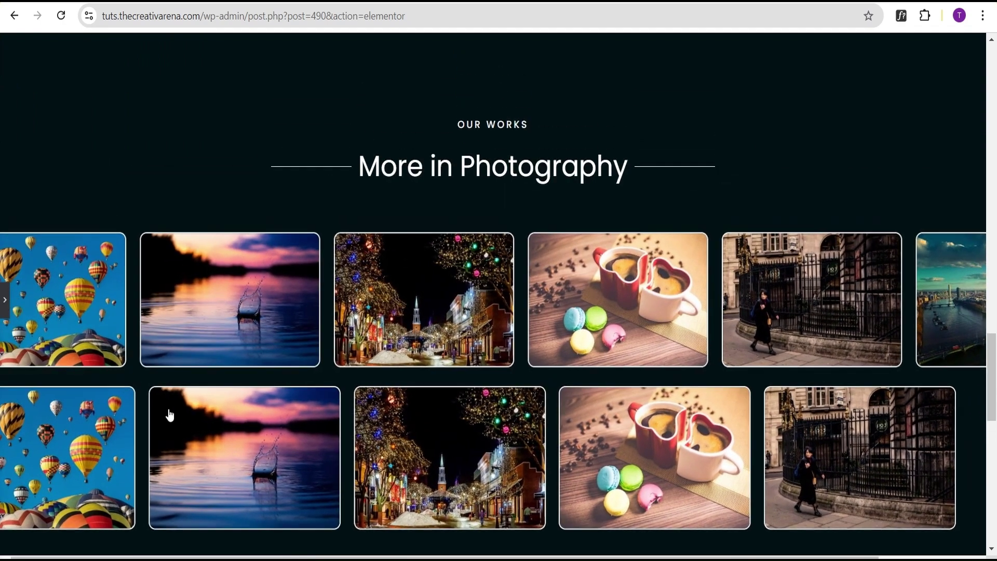
left_click(3, 304)
scroll(120, 248, "up", 2)
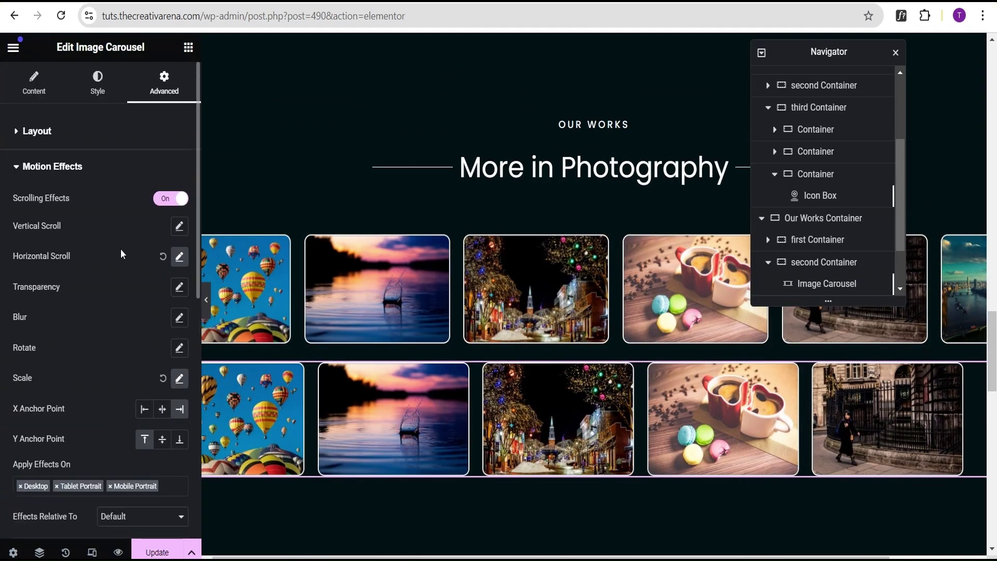
Give the lower carousel unlinked Left and Right margins of -100 px.
left_click(54, 134)
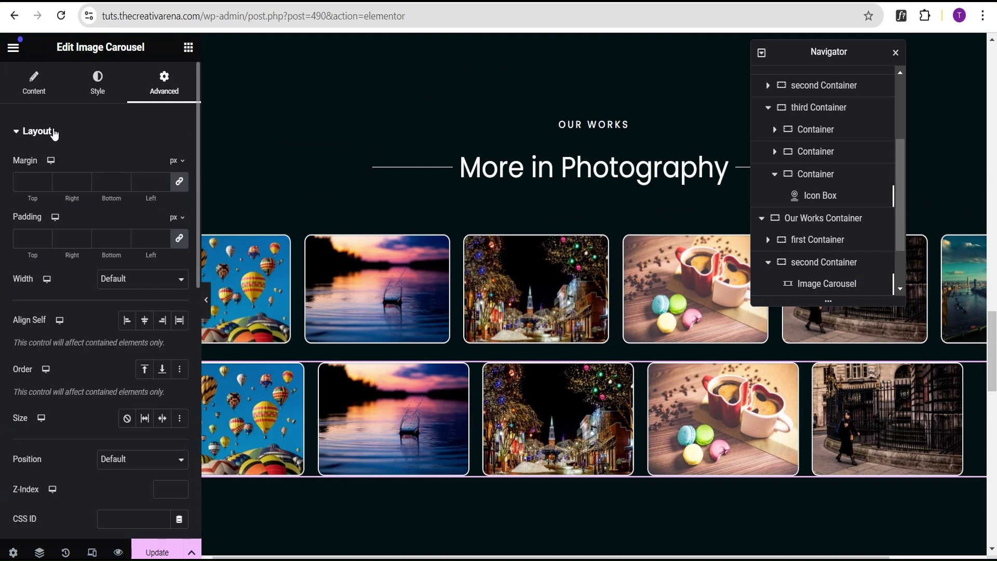
left_click(180, 183)
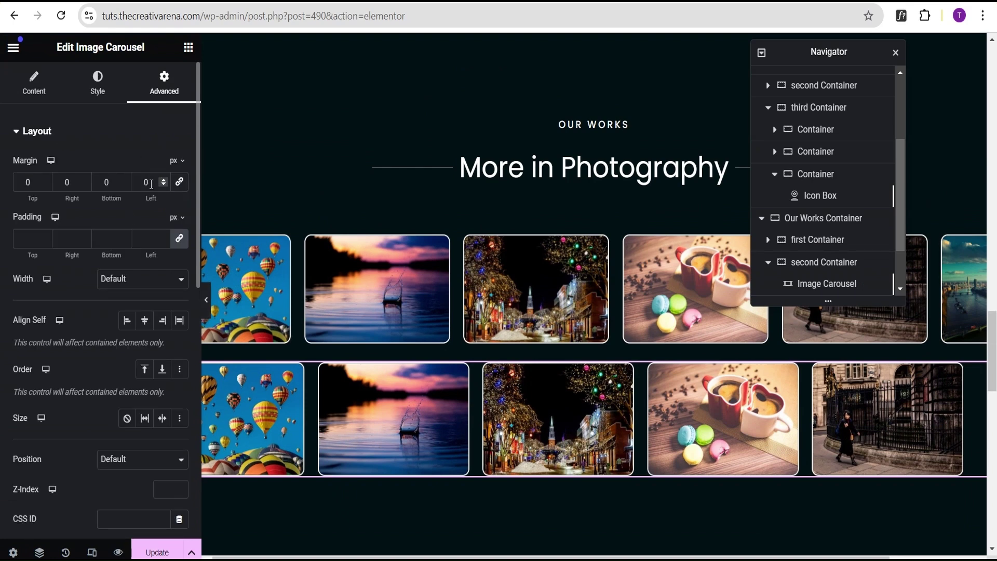
left_click_drag(149, 183, 139, 182)
type("1")
left_click(163, 185)
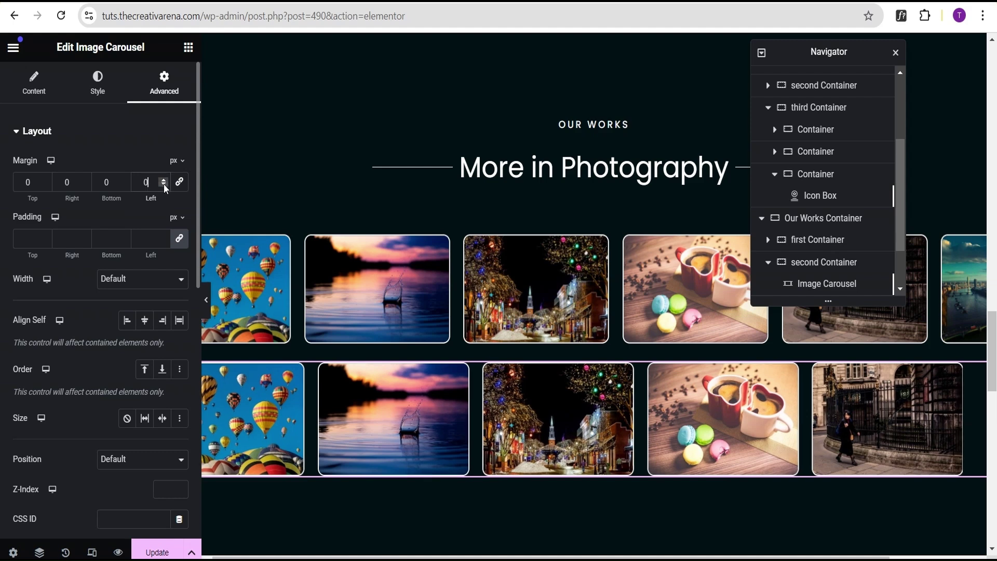
left_click(165, 186)
type("00")
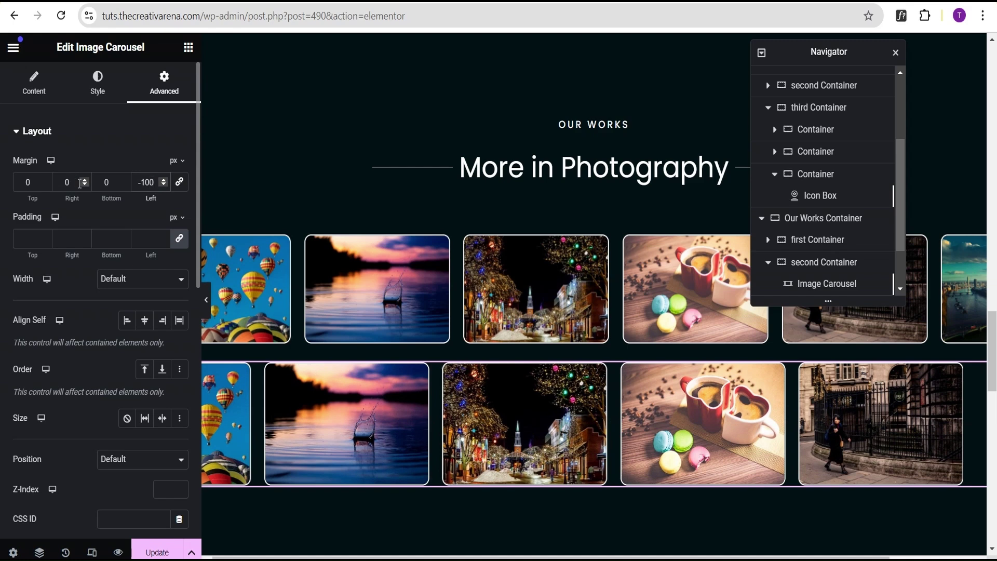
left_click_drag(70, 198, 51, 199)
Preview the page to check the widened lower carousel, then return to editing.
left_click(207, 300)
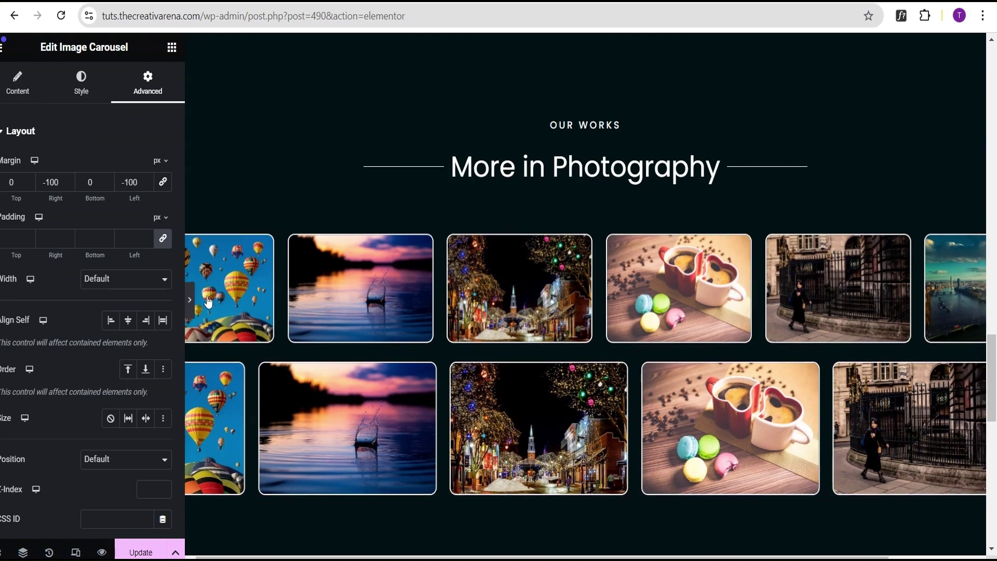
scroll(331, 359, "down", 1)
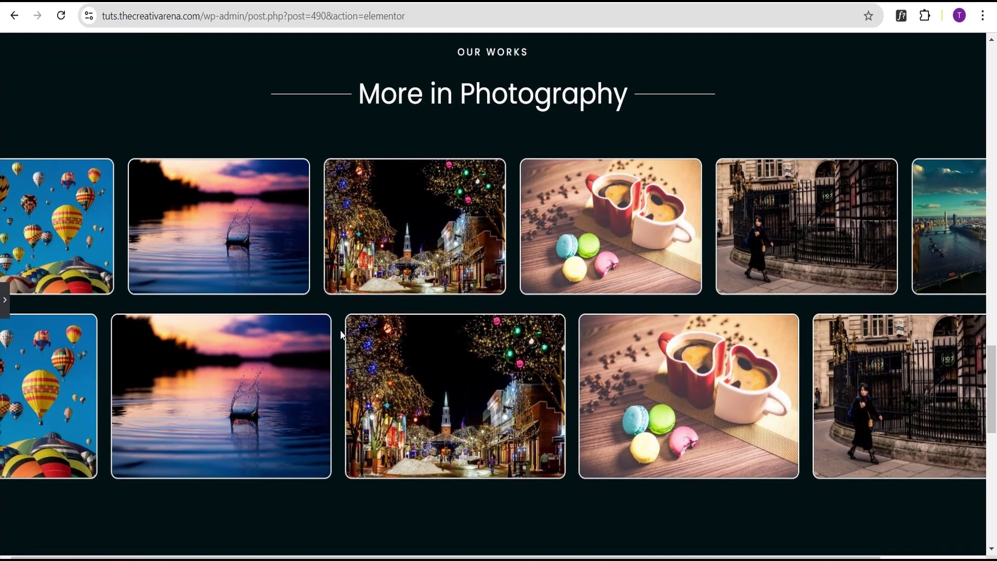
scroll(311, 356, "up", 1)
scroll(285, 350, "down", 1)
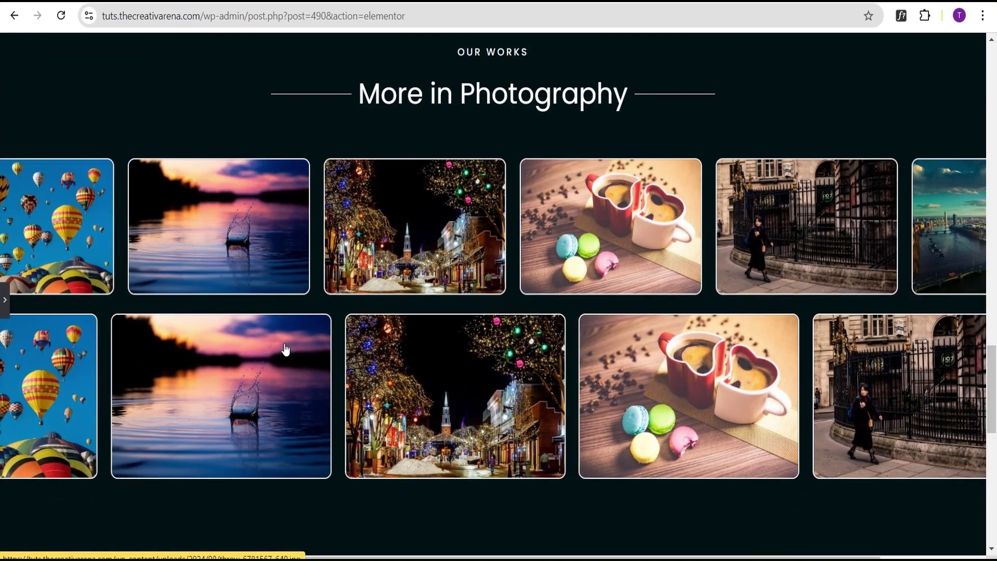
left_click(4, 299)
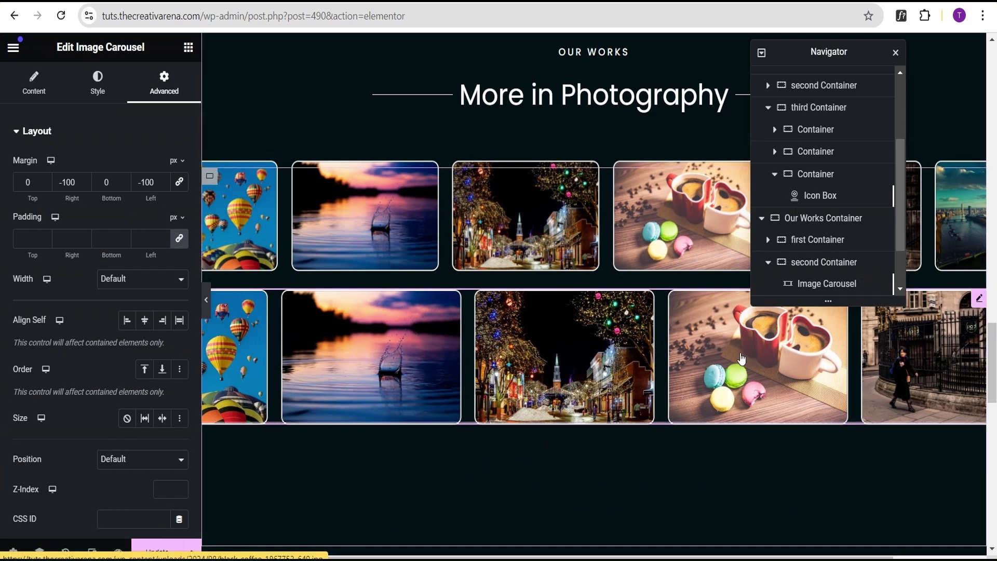
Open the lower carousel's gallery and remove all six existing images.
mouse_move(983, 307)
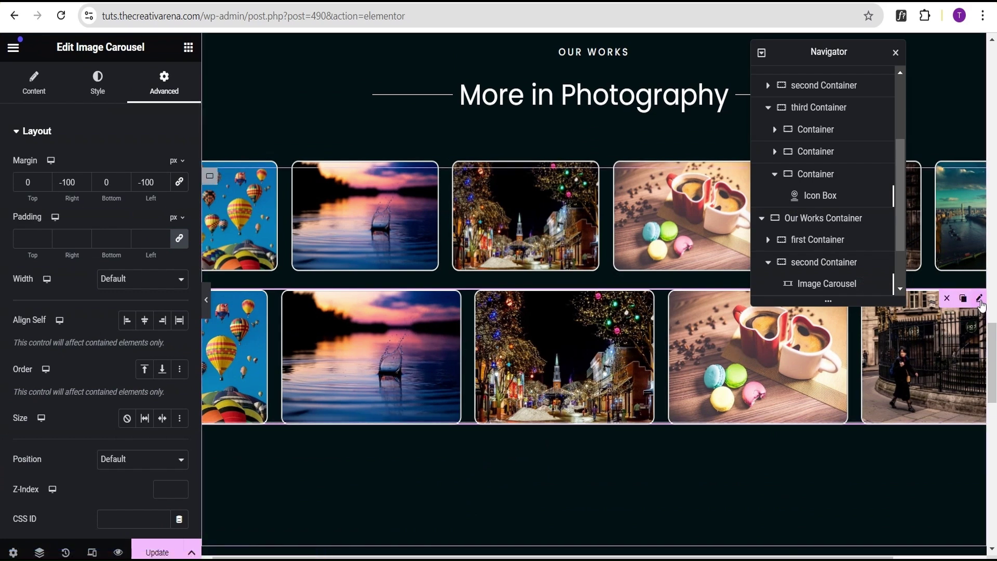
left_click(980, 300)
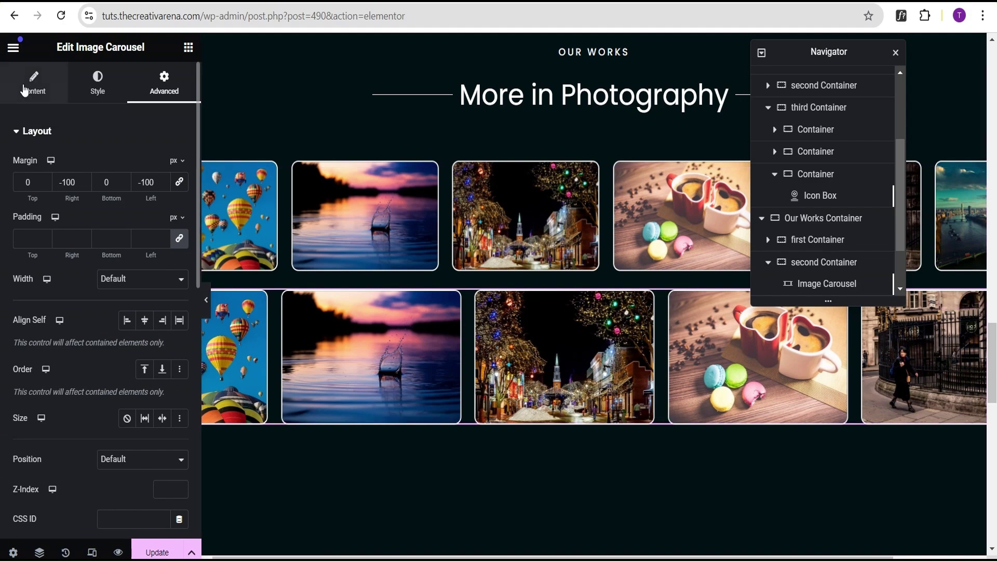
left_click(90, 224)
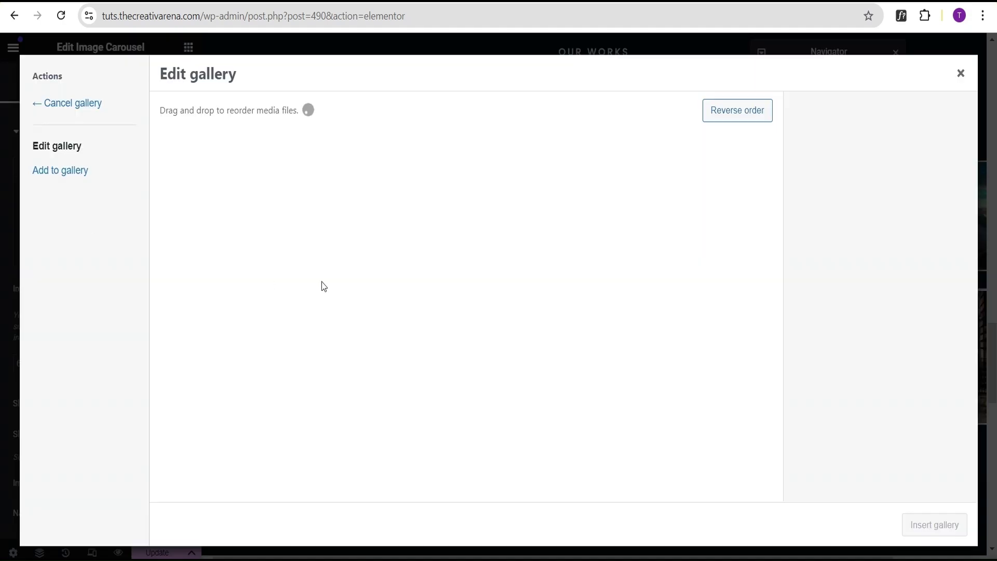
left_click(762, 163)
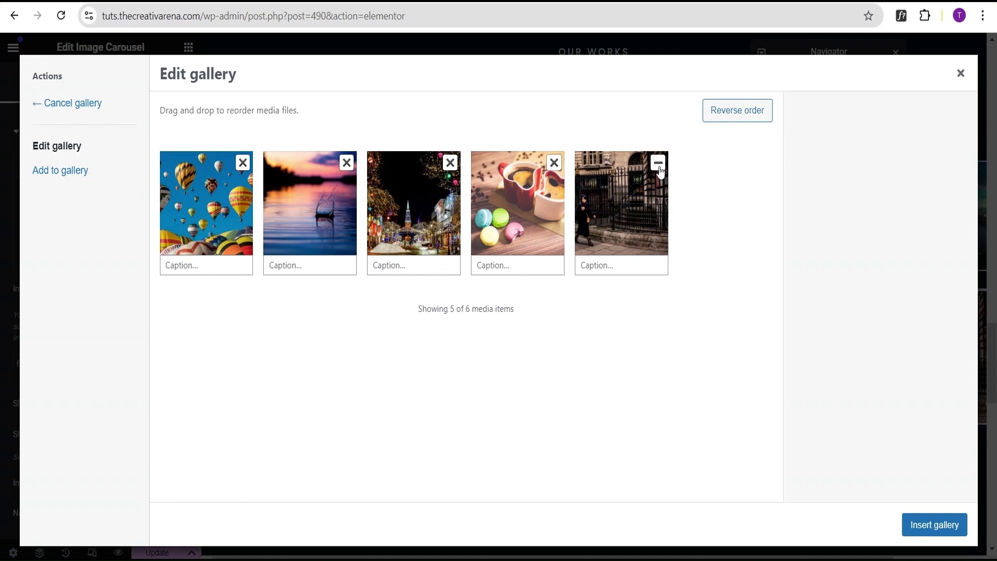
left_click(658, 163)
left_click(554, 162)
left_click(451, 162)
left_click(347, 162)
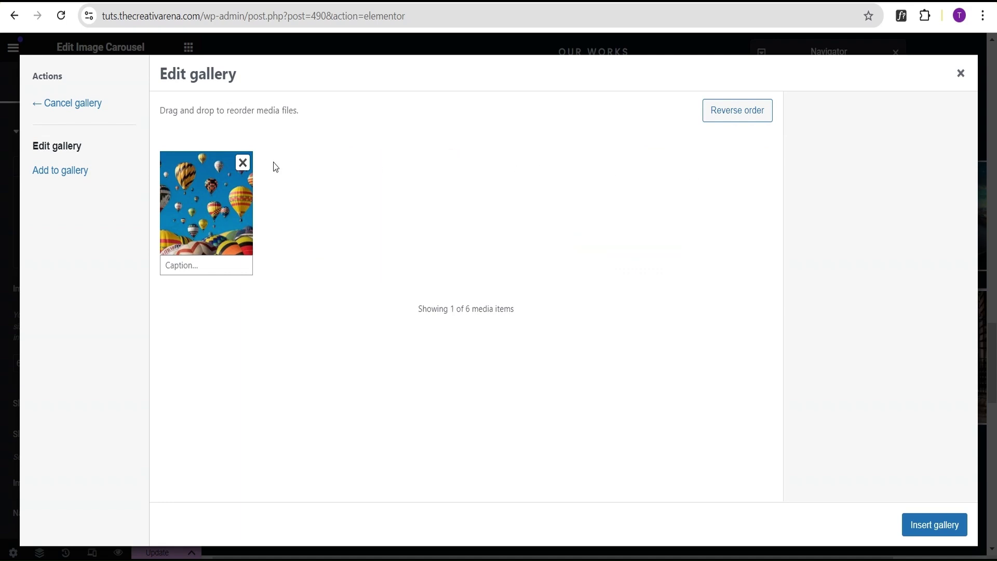
left_click(242, 162)
Insert six new photos: Tower Bridge, river rocks, peacock, neon portrait, butterfly and chalk.
left_click(53, 170)
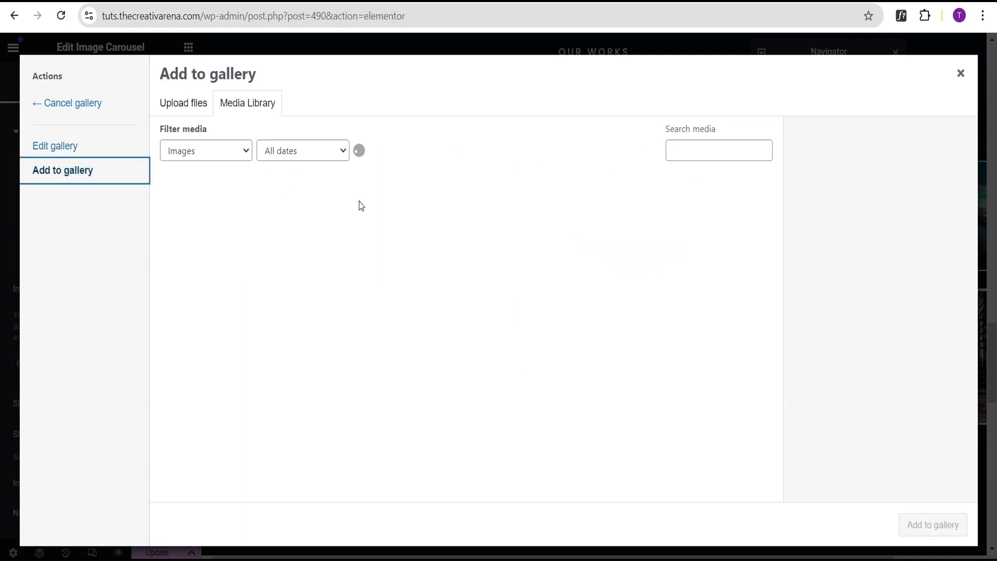
left_click(227, 346)
left_click(307, 351)
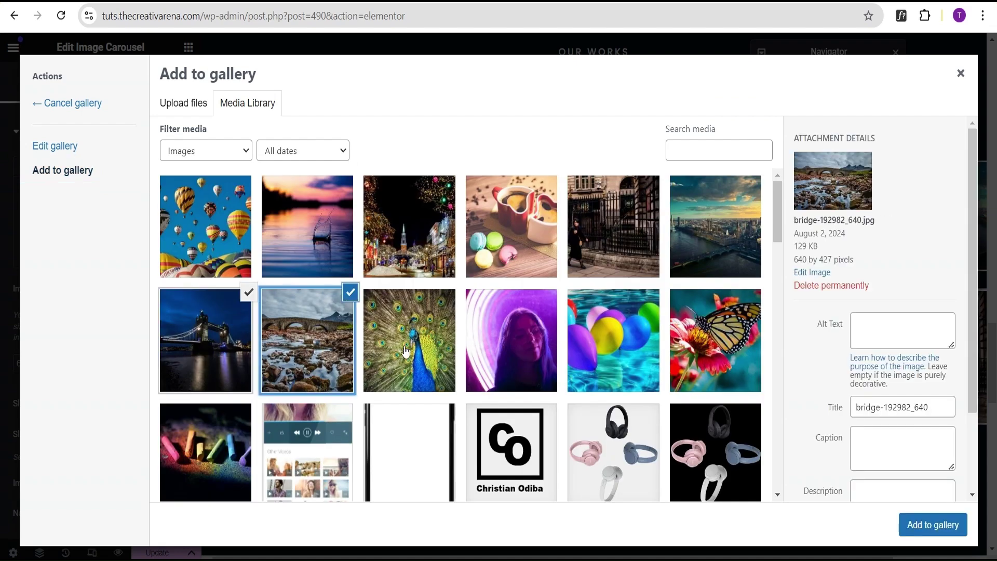
left_click(411, 352)
left_click(512, 355)
left_click(681, 360)
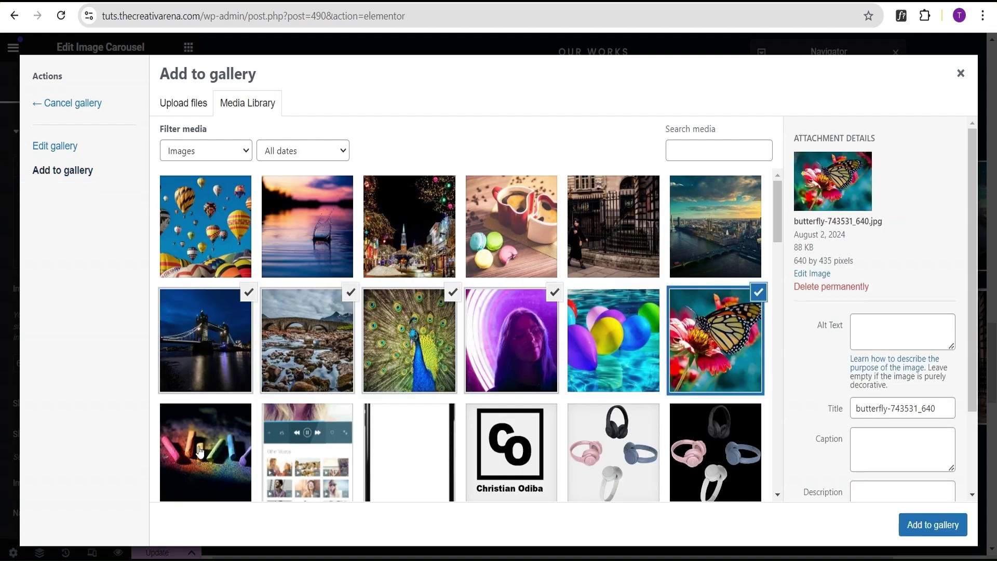
left_click(200, 452)
left_click(939, 525)
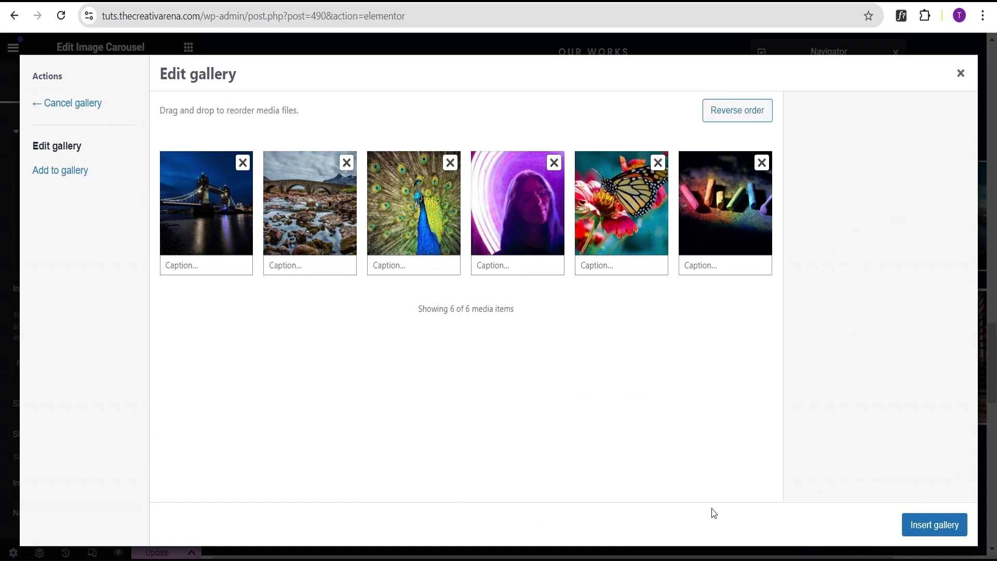
left_click(942, 536)
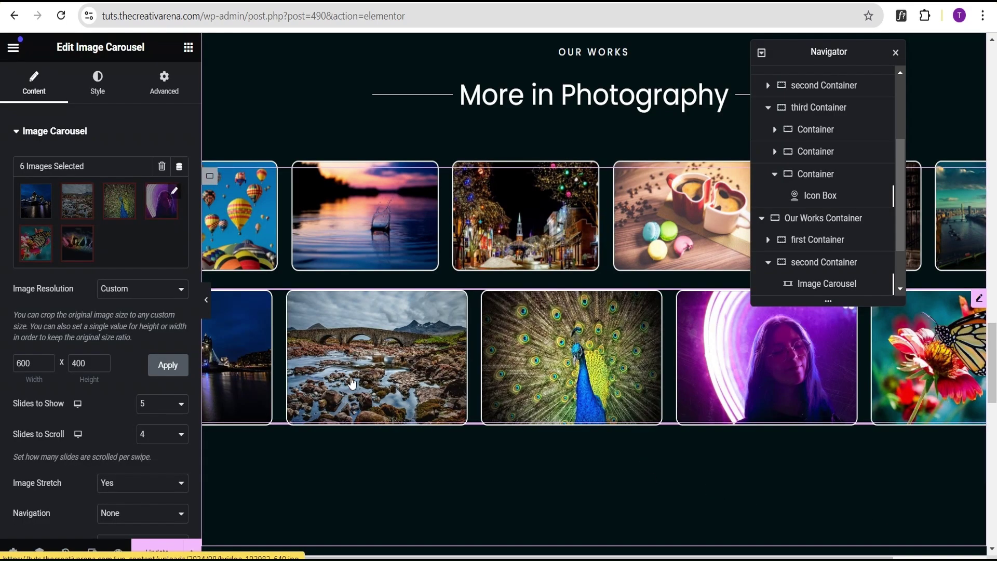
left_click(207, 302)
scroll(707, 165, "down", 5)
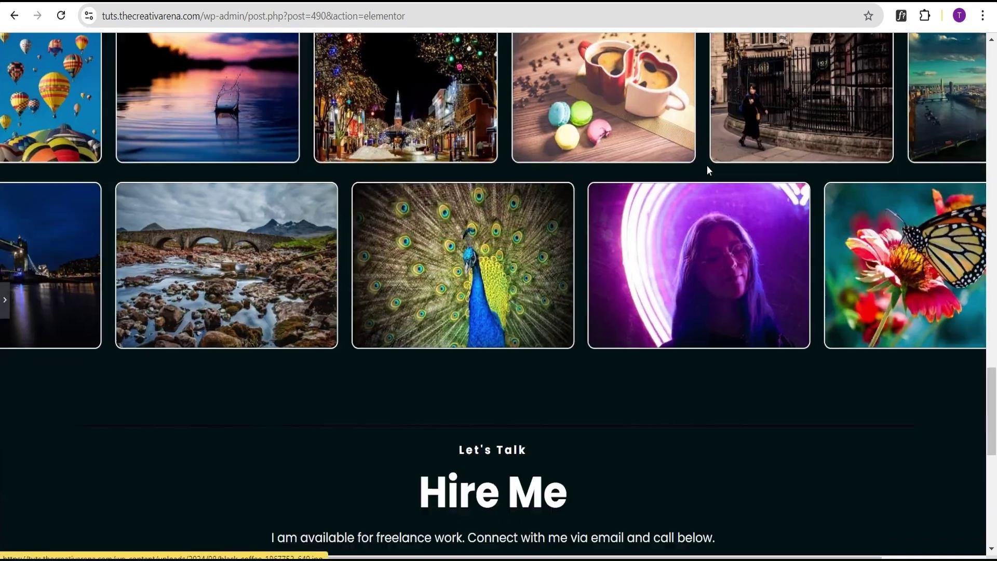
scroll(708, 165, "up", 7)
scroll(709, 164, "down", 5)
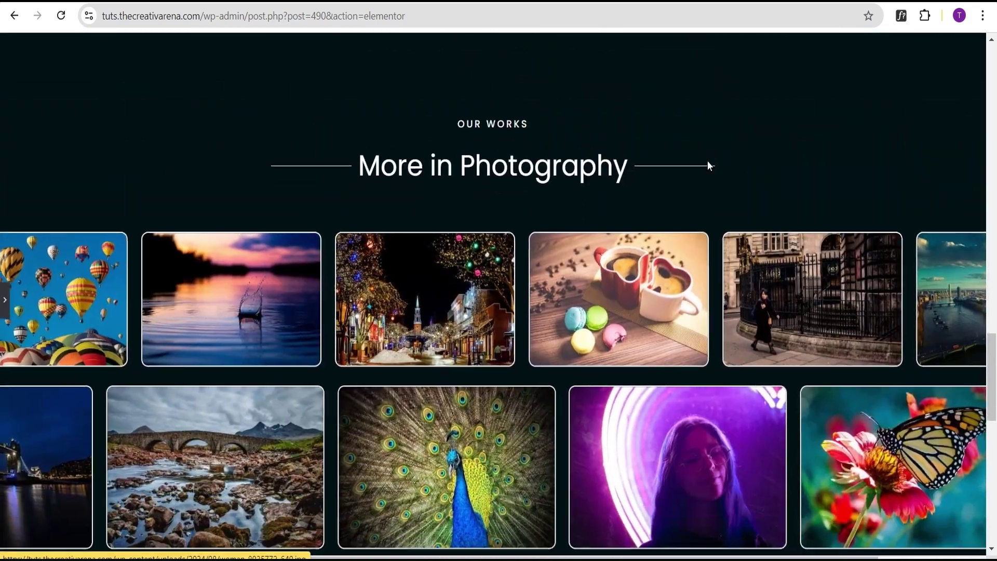
scroll(710, 167, "up", 1)
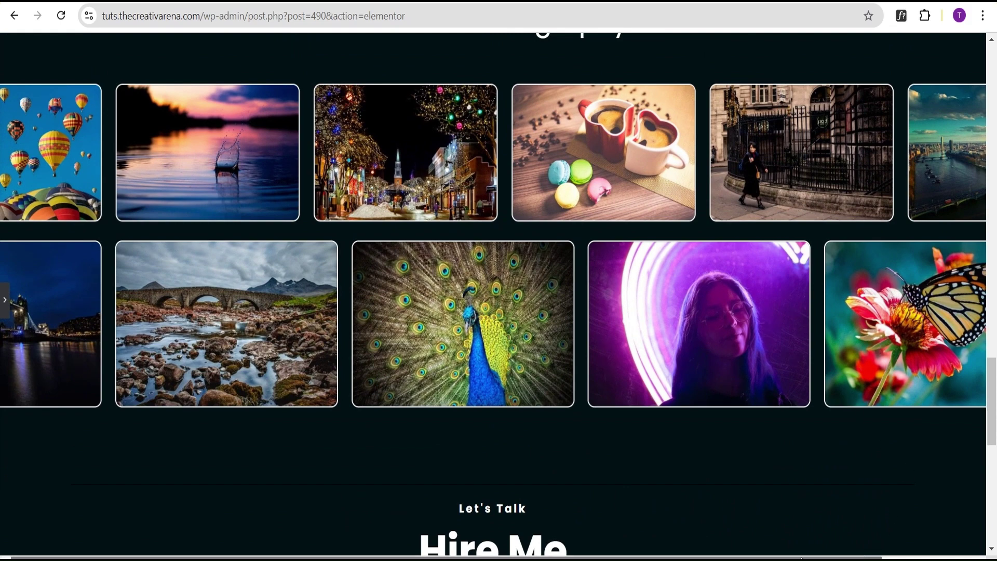
scroll(875, 544, "right", 2)
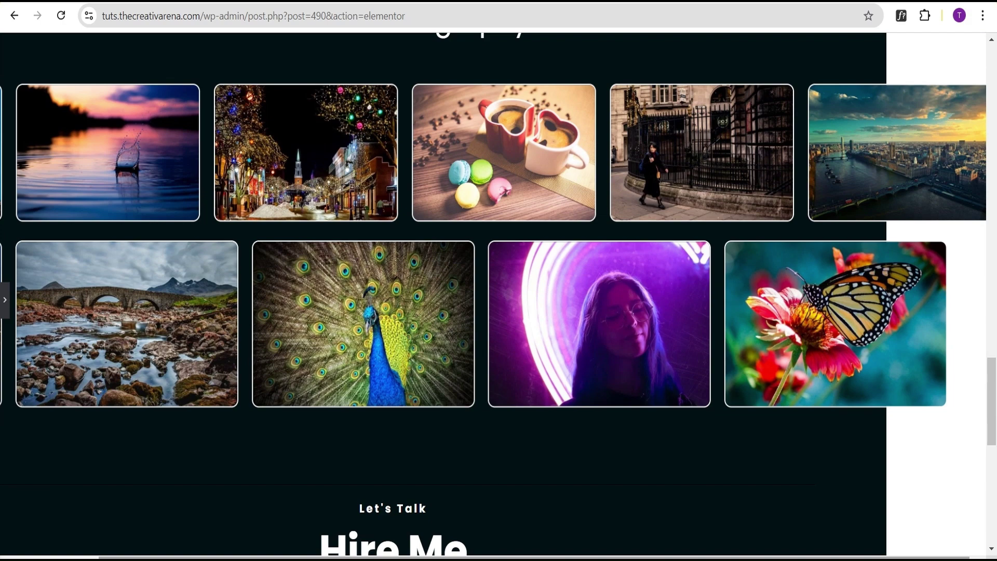
scroll(494, 296, "right", 1)
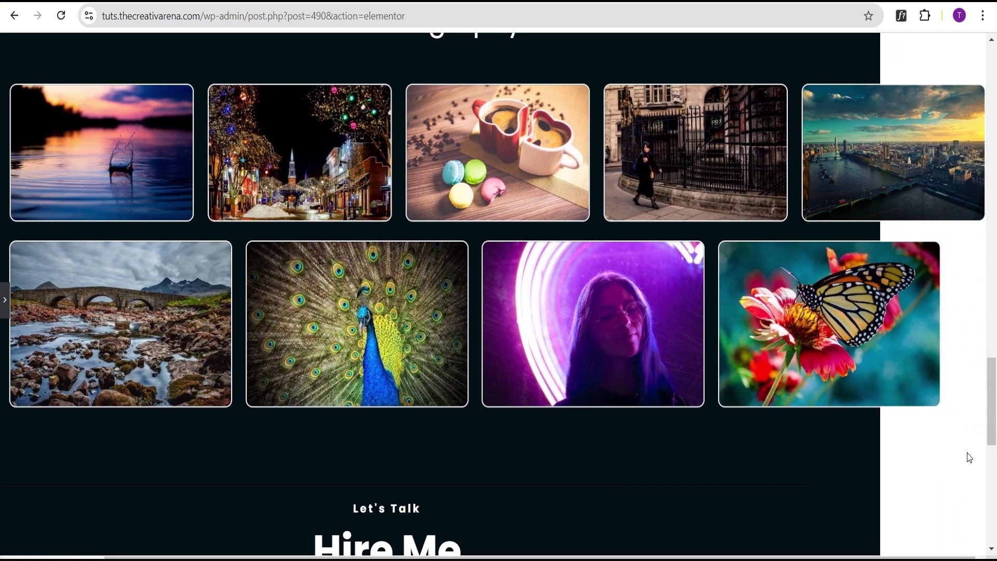
scroll(966, 415, "up", 4)
scroll(966, 421, "down", 5)
scroll(965, 427, "down", 1)
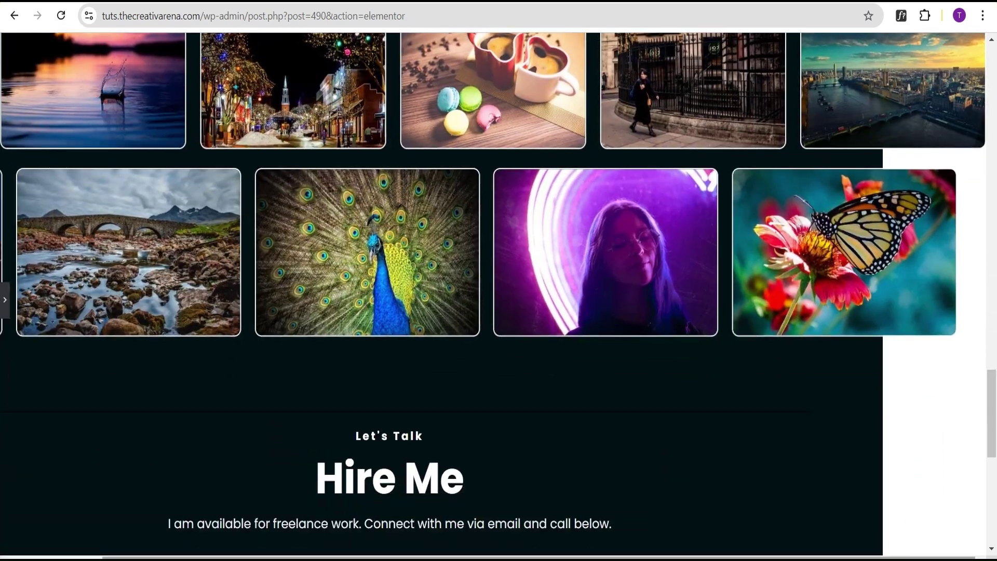
Set the Our Works Container's Overflow to Hidden and preview the page.
left_click(5, 302)
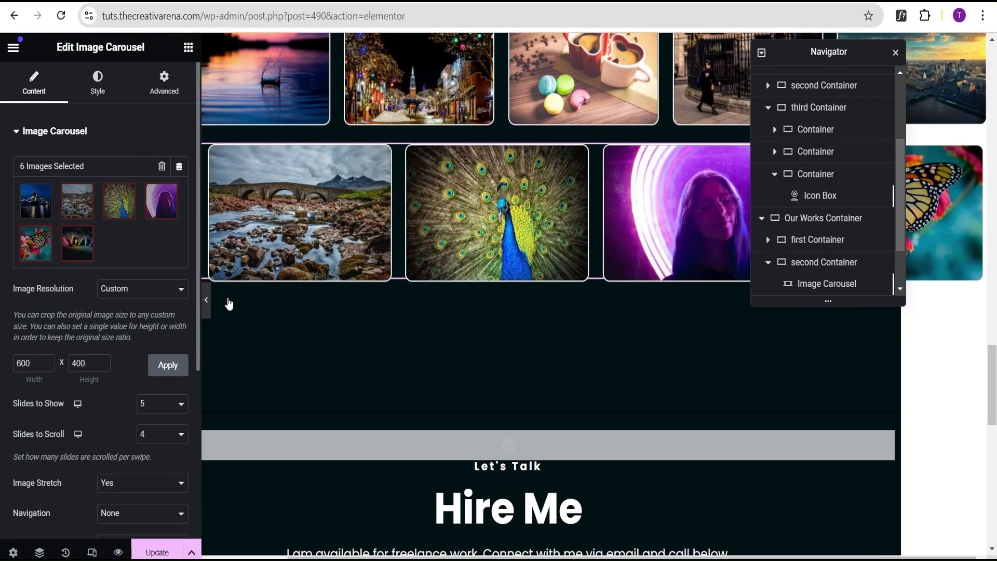
left_click(824, 219)
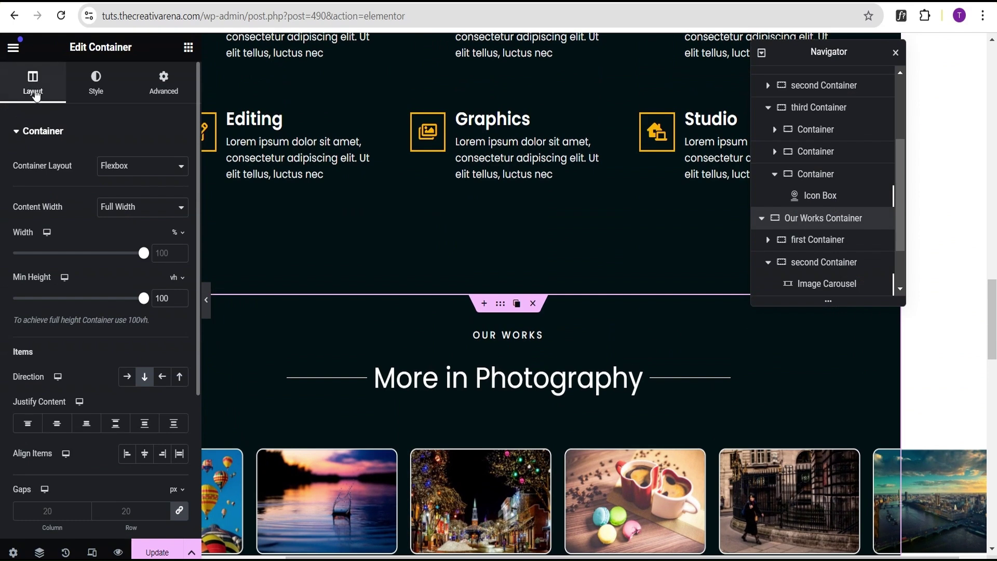
left_click(16, 133)
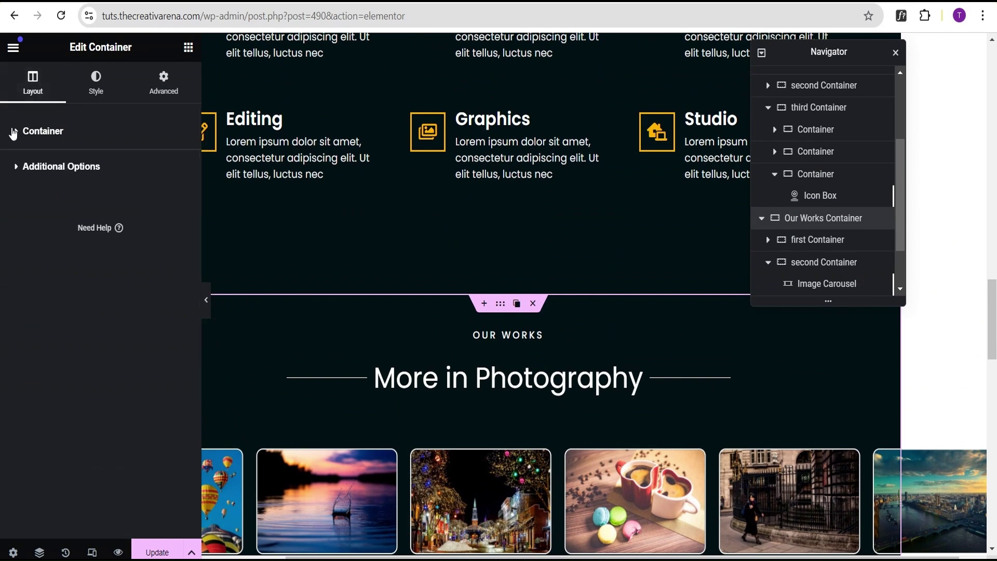
left_click(46, 172)
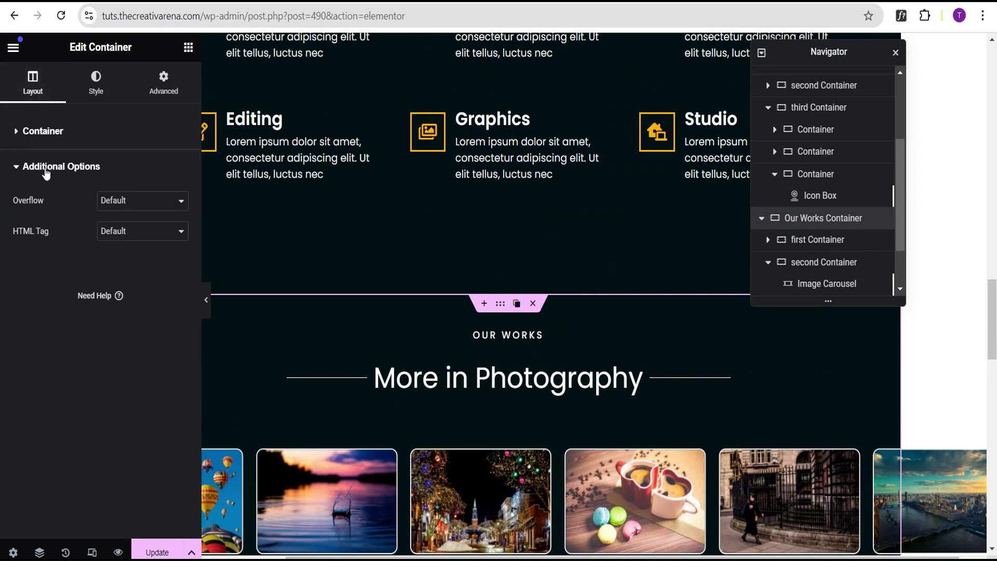
left_click(111, 206)
left_click(118, 227)
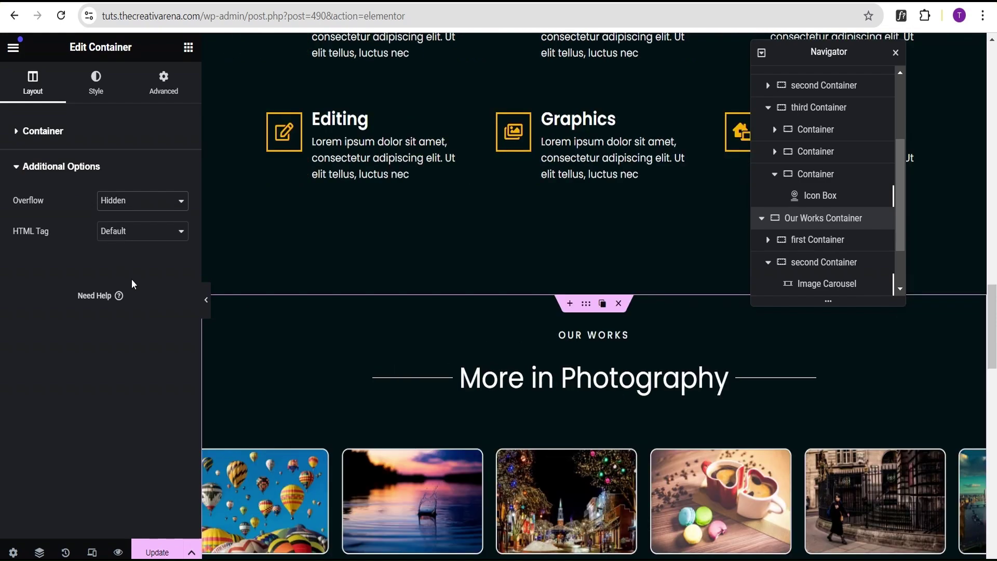
left_click(207, 303)
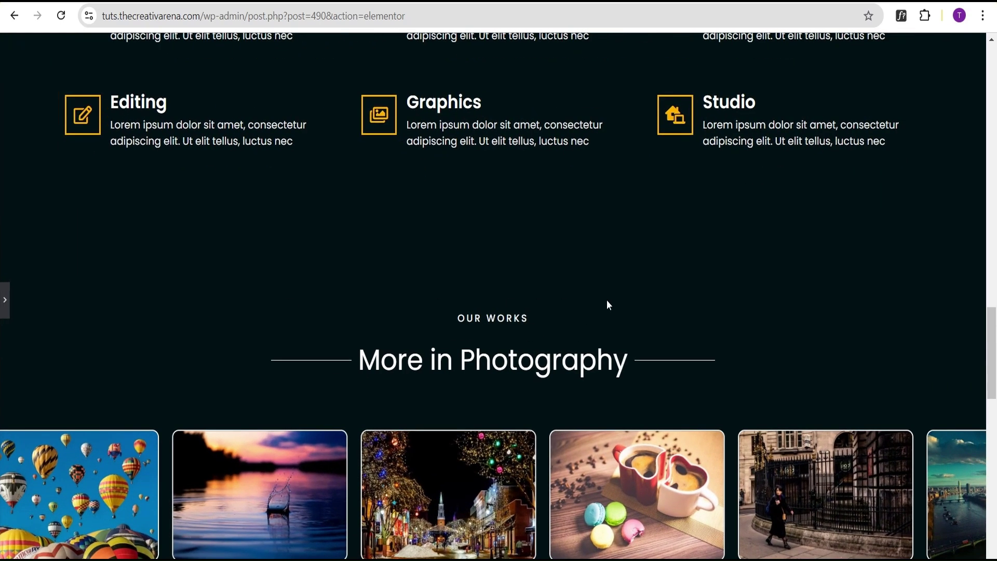
Scroll through the preview to review both photo carousel rows.
scroll(584, 234, "down", 1)
scroll(584, 234, "down", 10)
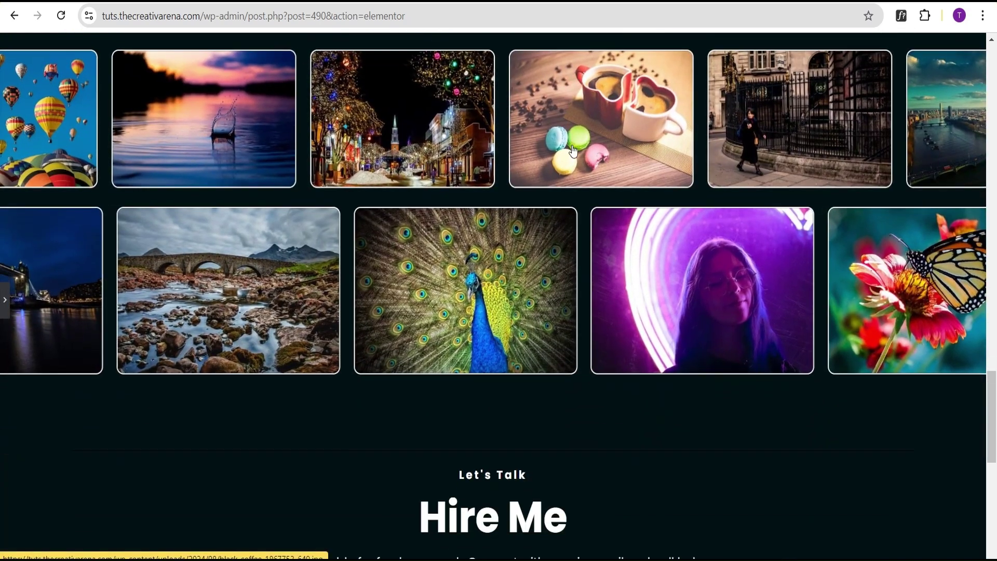
scroll(578, 151, "down", 4)
scroll(579, 152, "up", 9)
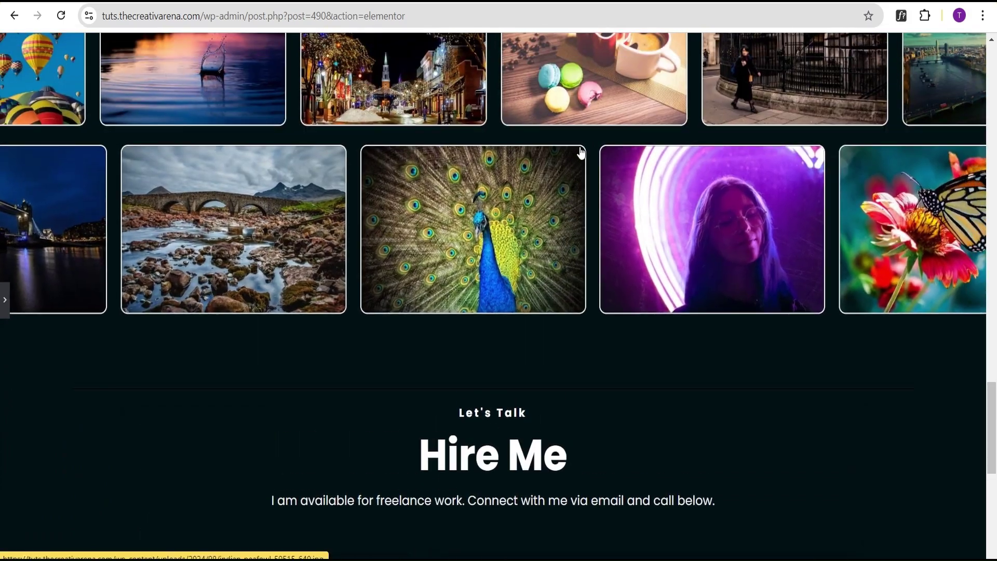
scroll(582, 154, "up", 5)
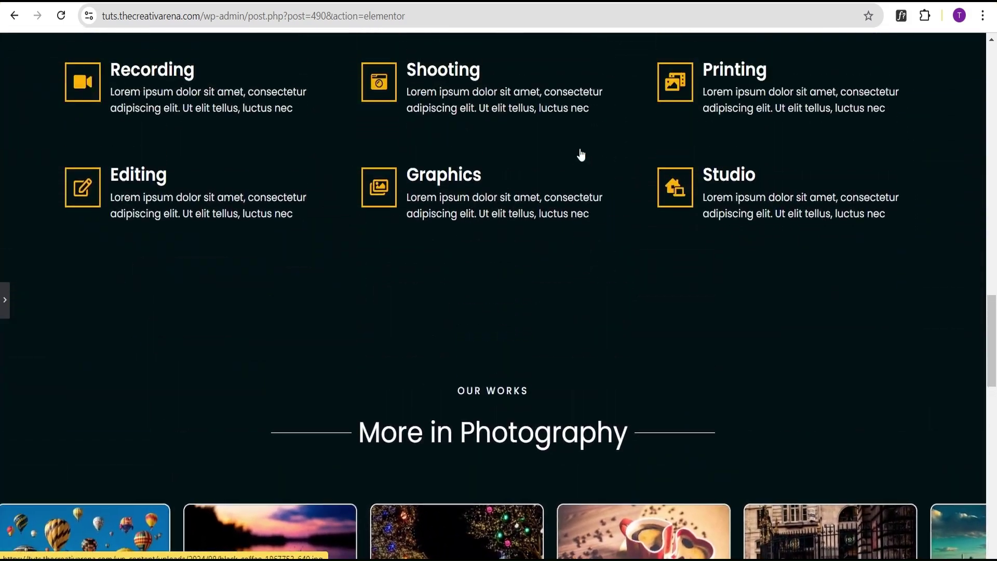
scroll(582, 155, "down", 6)
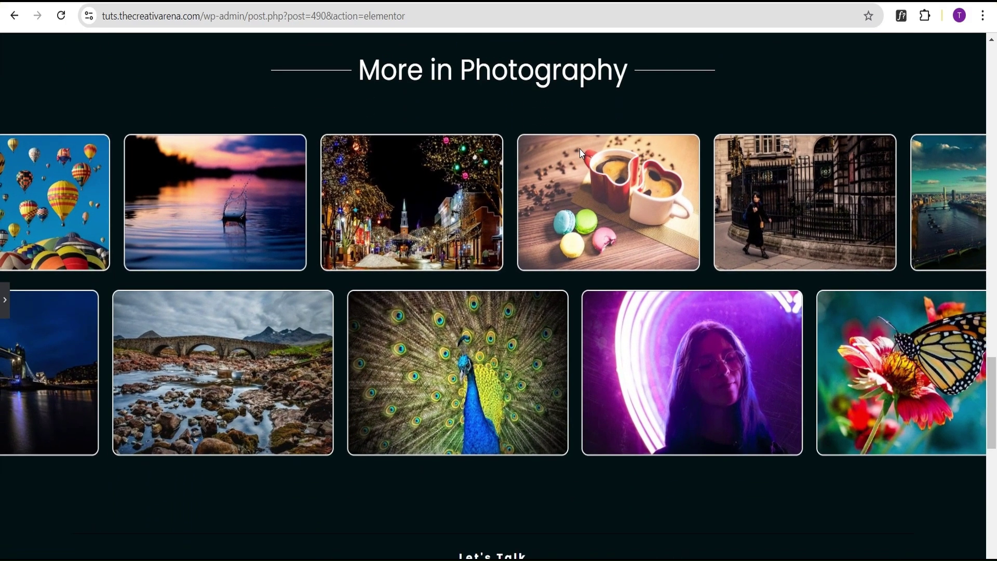
scroll(581, 154, "down", 1)
scroll(577, 155, "up", 3)
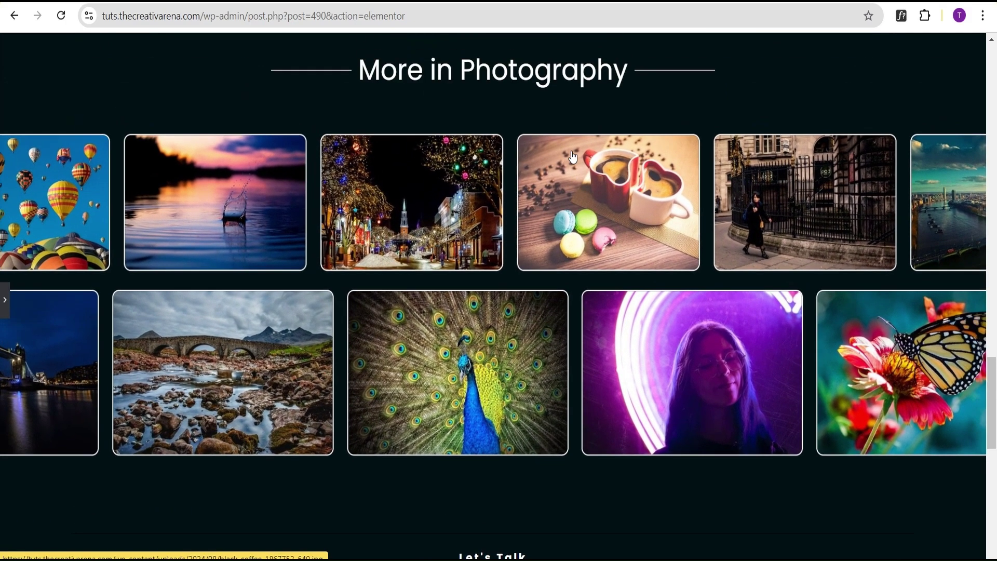
scroll(573, 156, "up", 1)
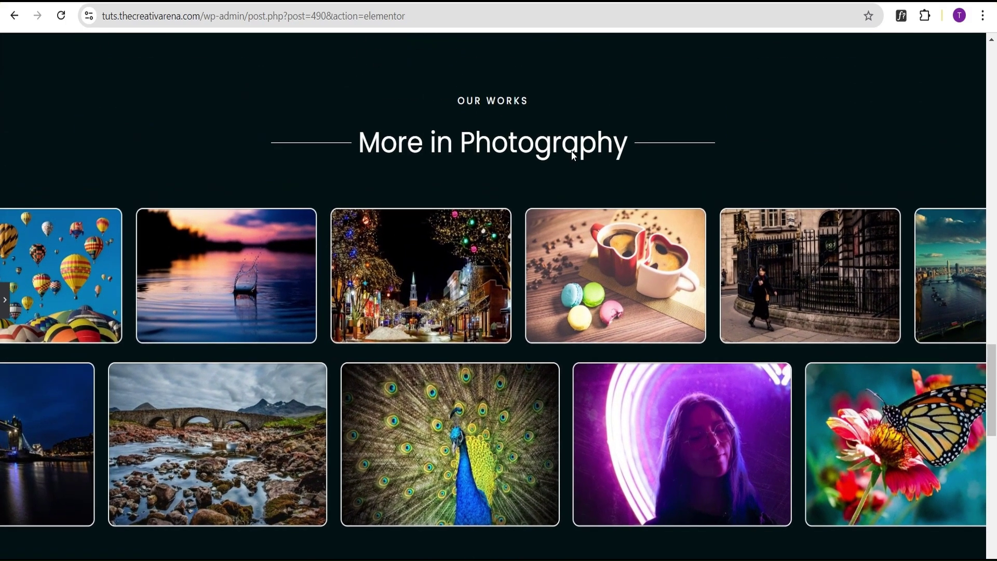
scroll(573, 154, "down", 1)
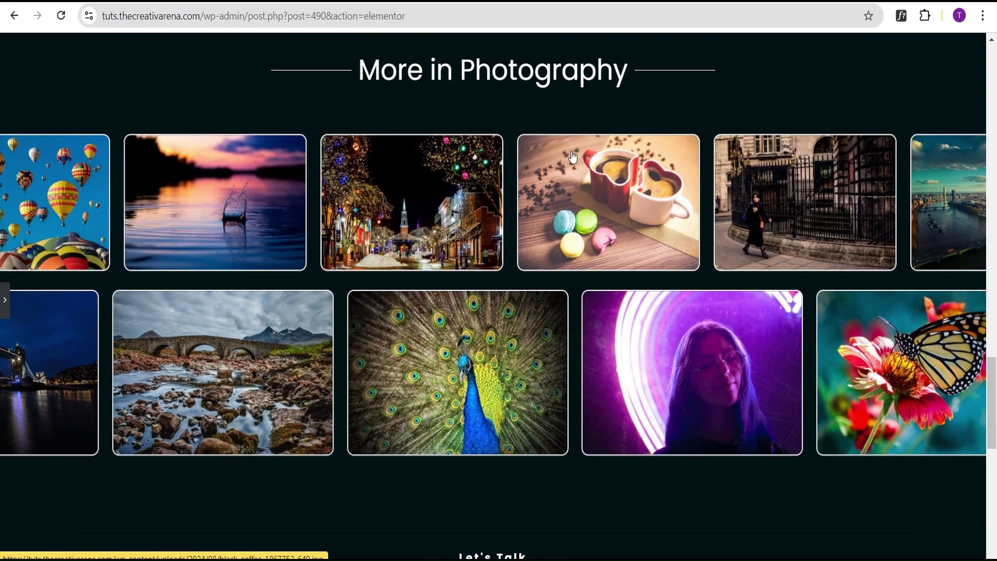
scroll(572, 156, "down", 5)
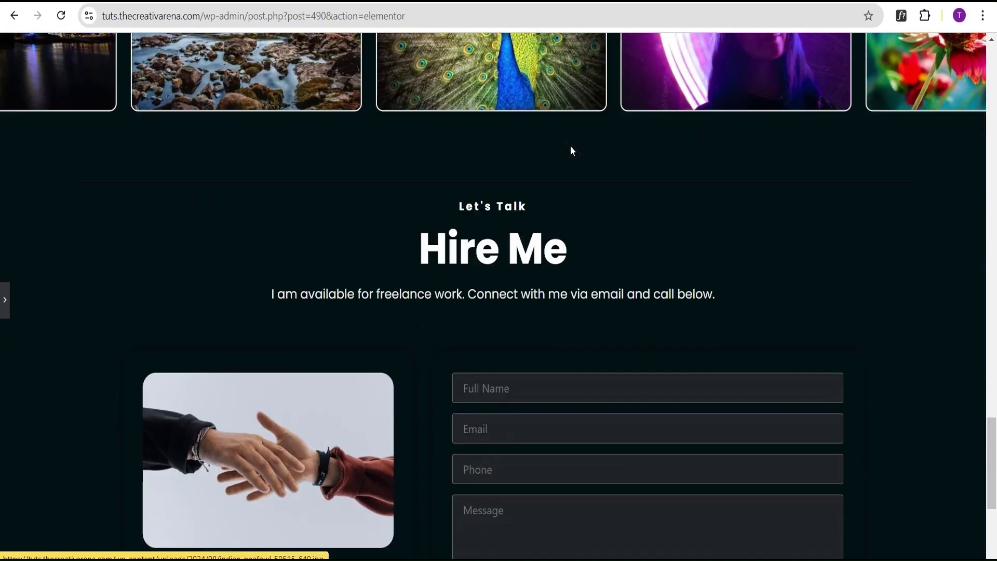
scroll(572, 151, "up", 2)
scroll(571, 150, "up", 7)
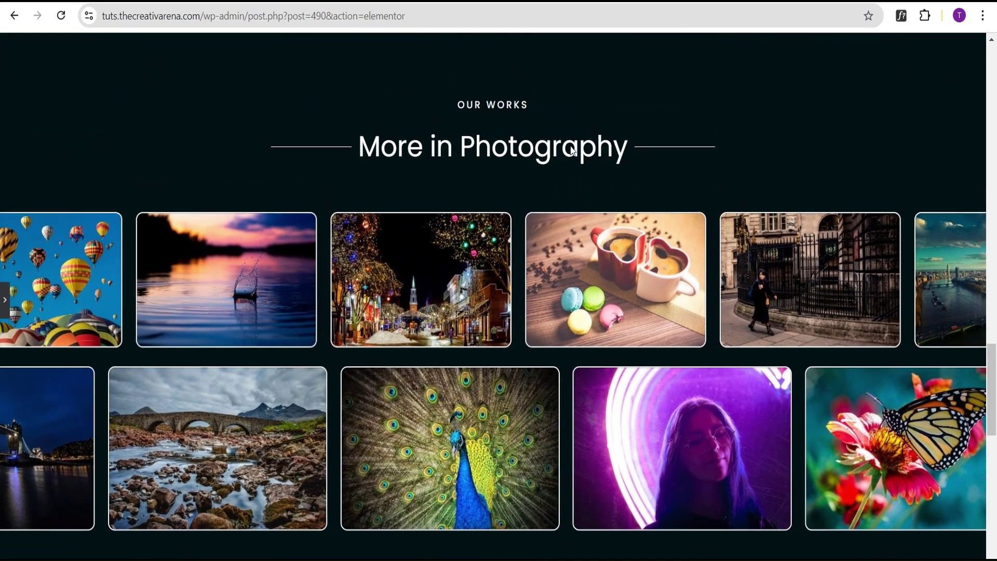
scroll(570, 149, "up", 1)
scroll(570, 149, "down", 4)
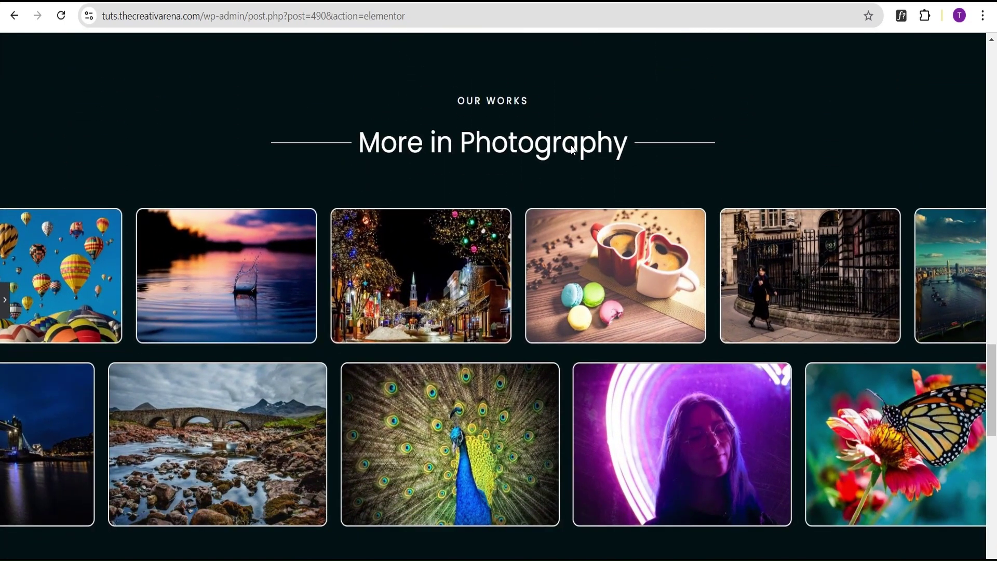
scroll(572, 149, "down", 3)
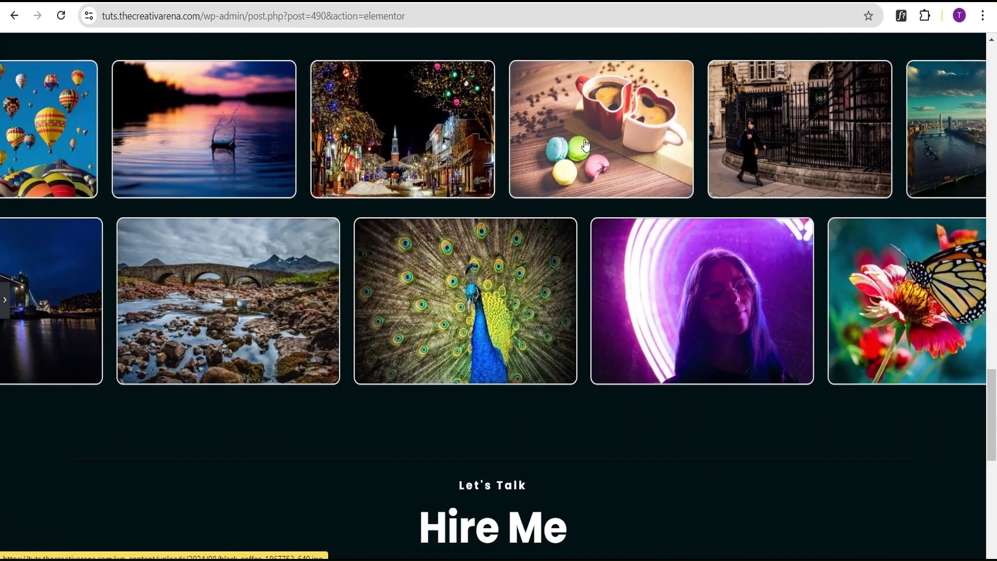
scroll(602, 141, "down", 5)
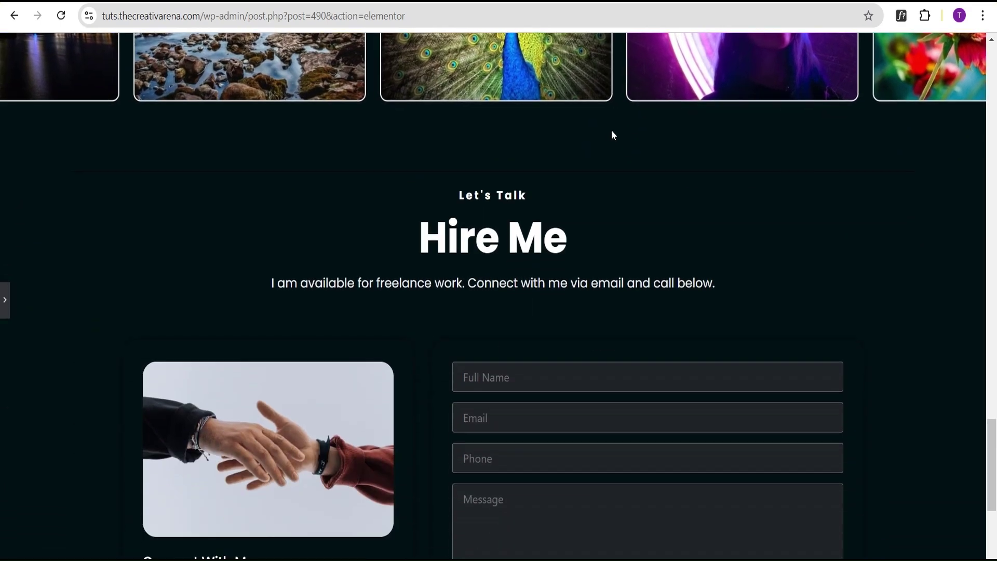
scroll(611, 134, "up", 2)
scroll(612, 134, "up", 5)
View the coffee photo enlarged in the lightbox, close it, and return to the editor.
left_click(622, 164)
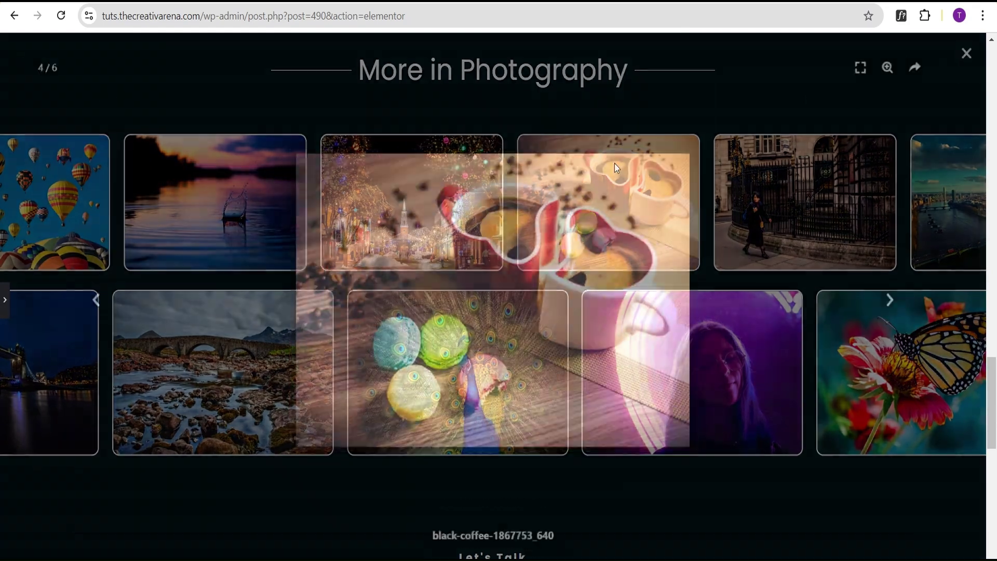
left_click(967, 56)
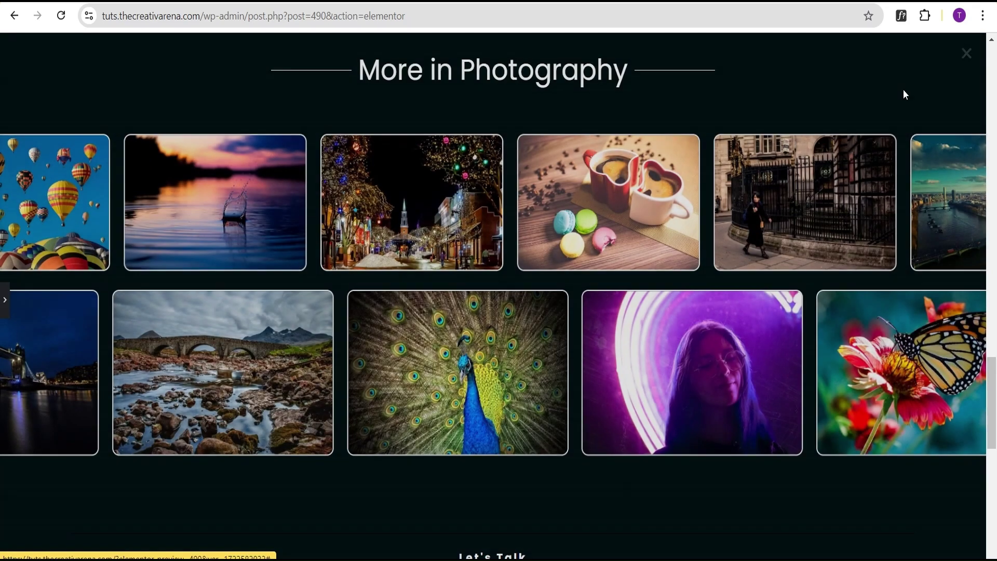
scroll(793, 108, "up", 3)
scroll(794, 111, "up", 1)
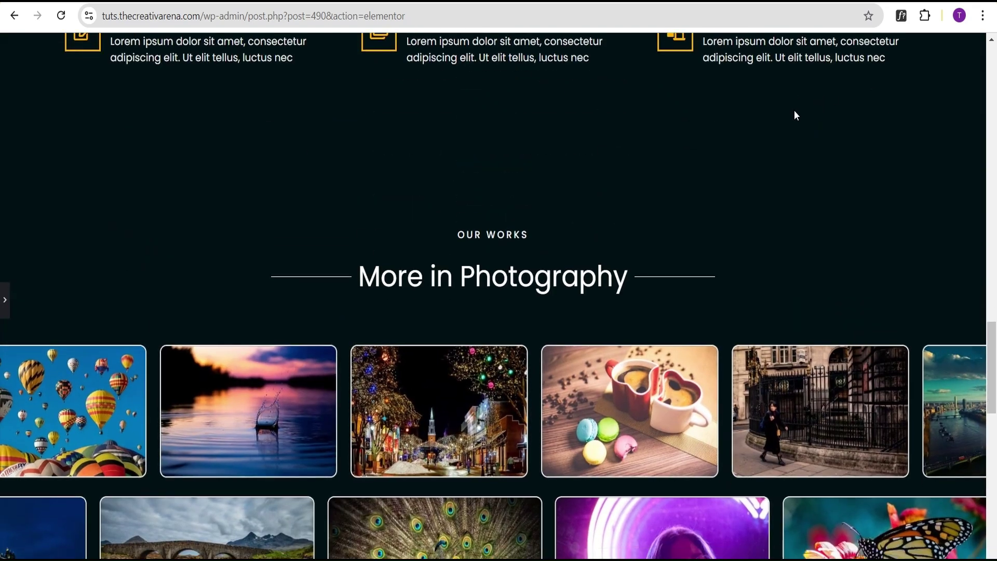
scroll(795, 111, "down", 3)
scroll(799, 111, "up", 2)
scroll(800, 111, "down", 1)
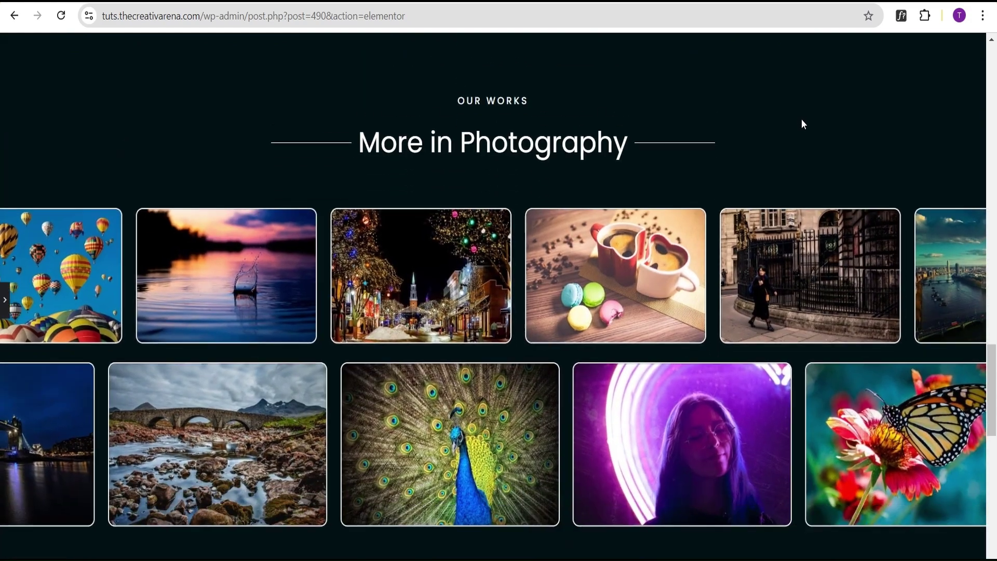
scroll(803, 123, "down", 2)
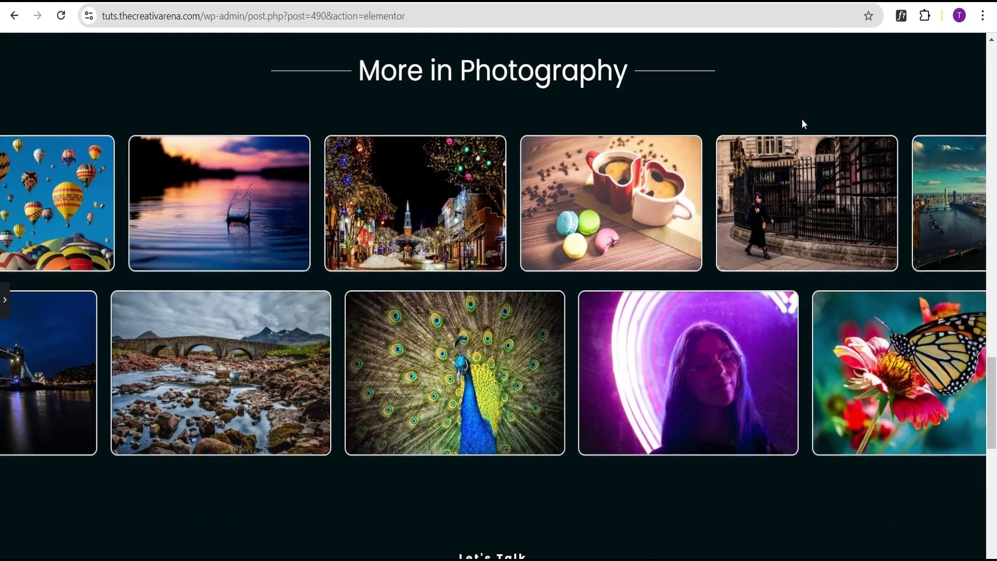
scroll(425, 246, "down", 4)
scroll(425, 245, "up", 3)
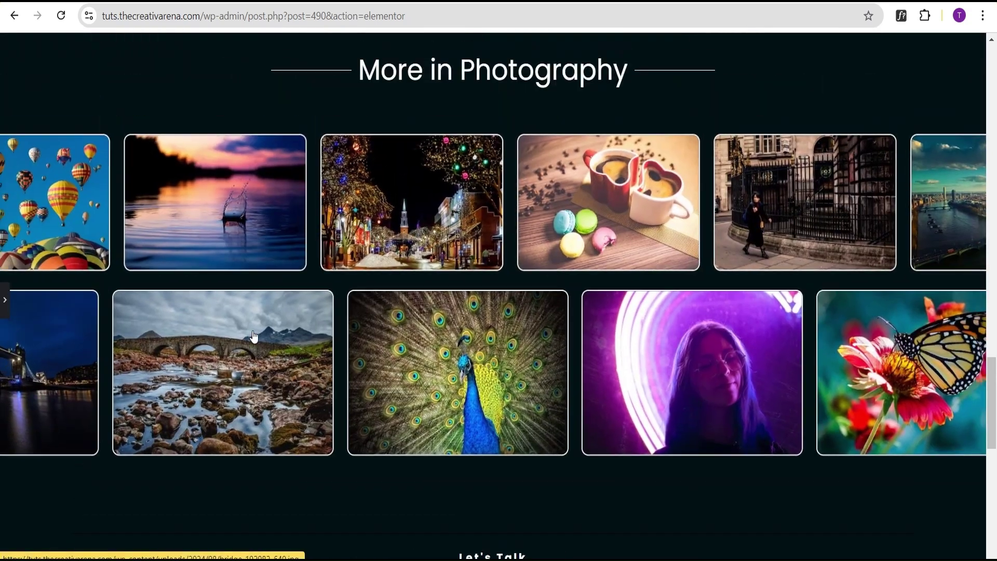
left_click(4, 300)
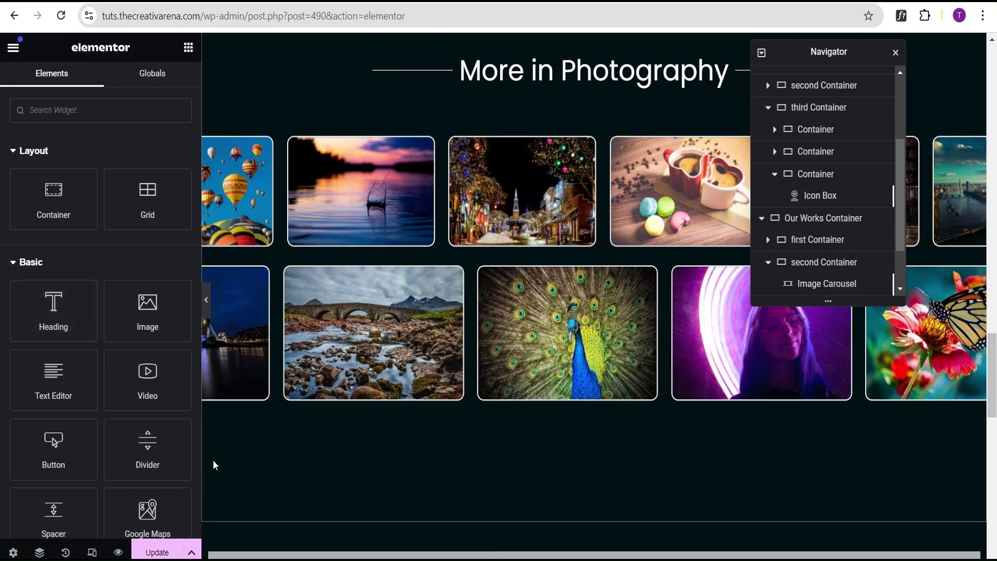
Switch to tablet view and set the top carousel to show 6 slides, scrolling 5.
left_click(93, 554)
left_click(543, 52)
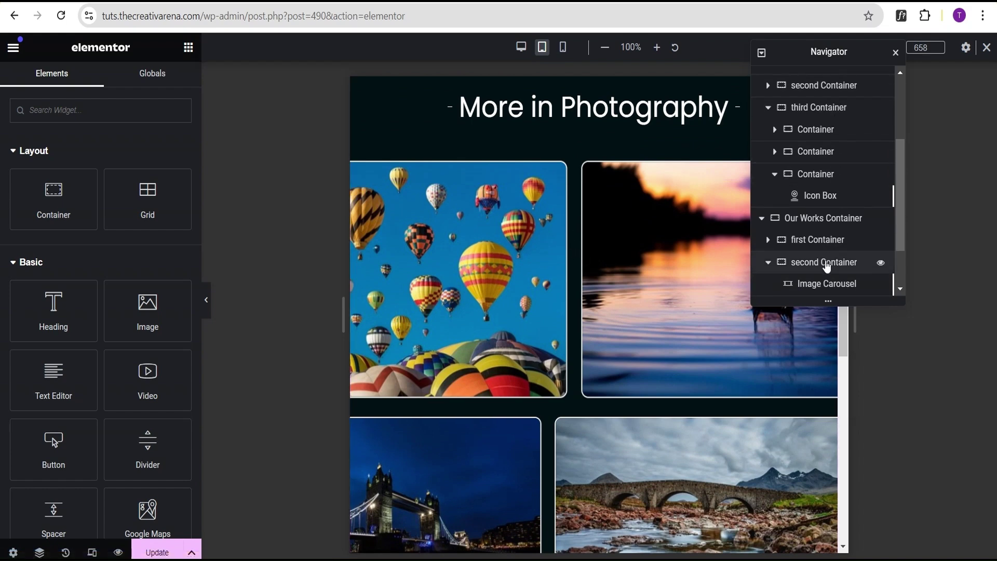
left_click(821, 288)
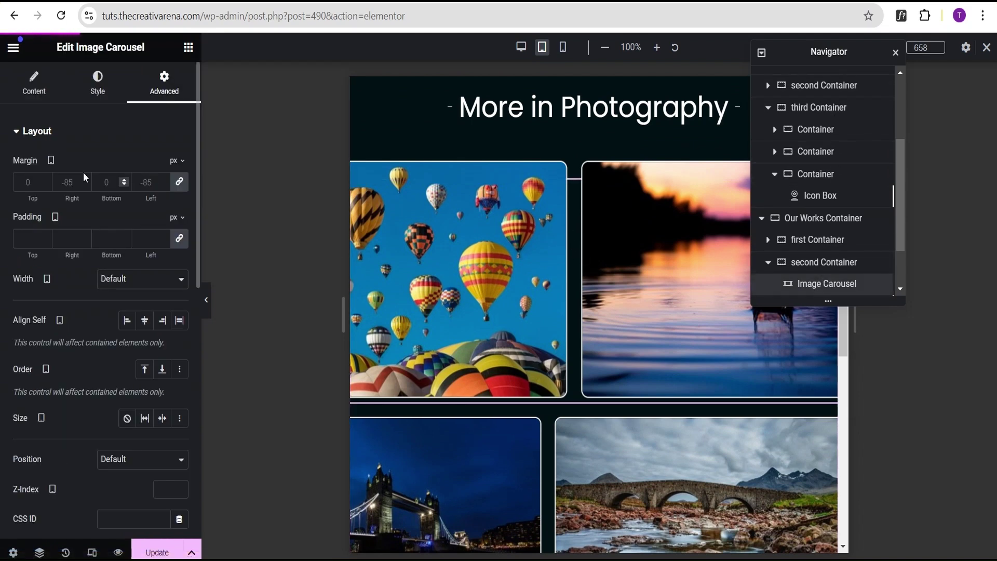
left_click(34, 90)
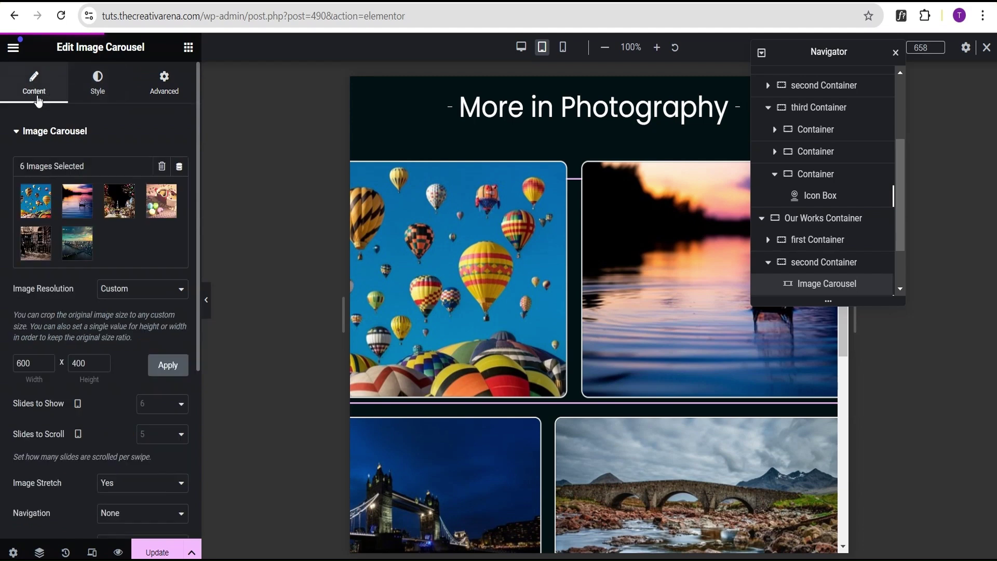
scroll(64, 140, "down", 4)
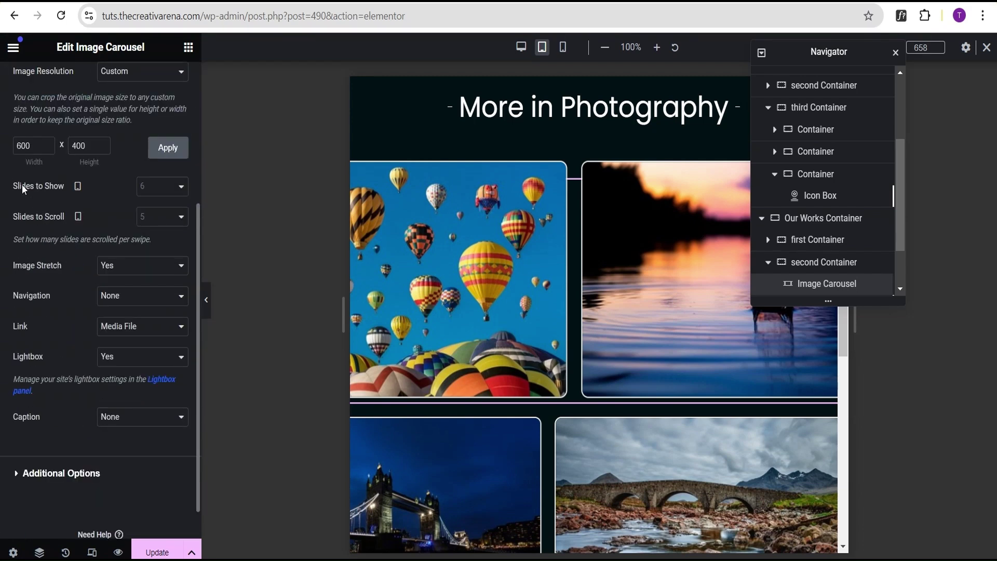
left_click(152, 187)
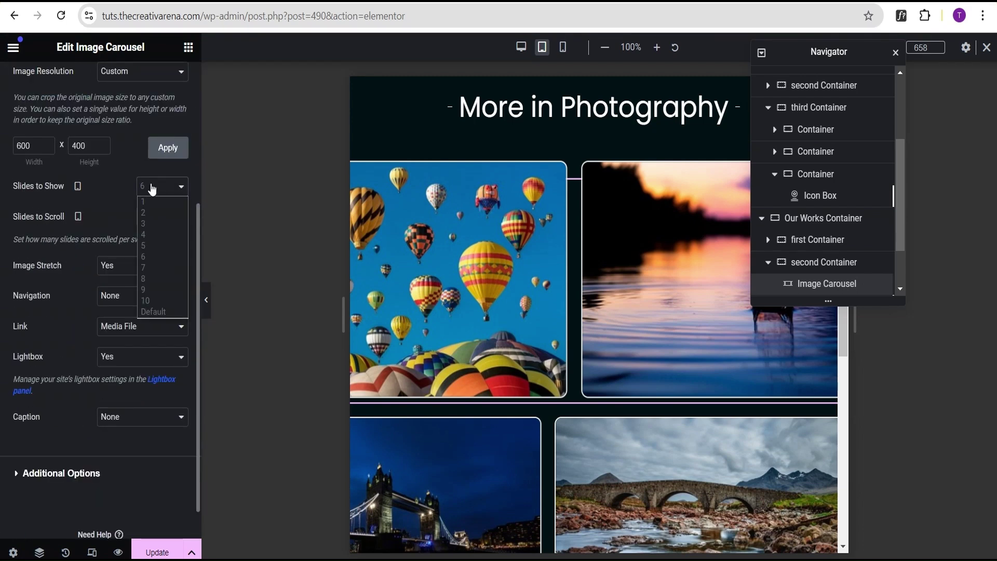
left_click(146, 258)
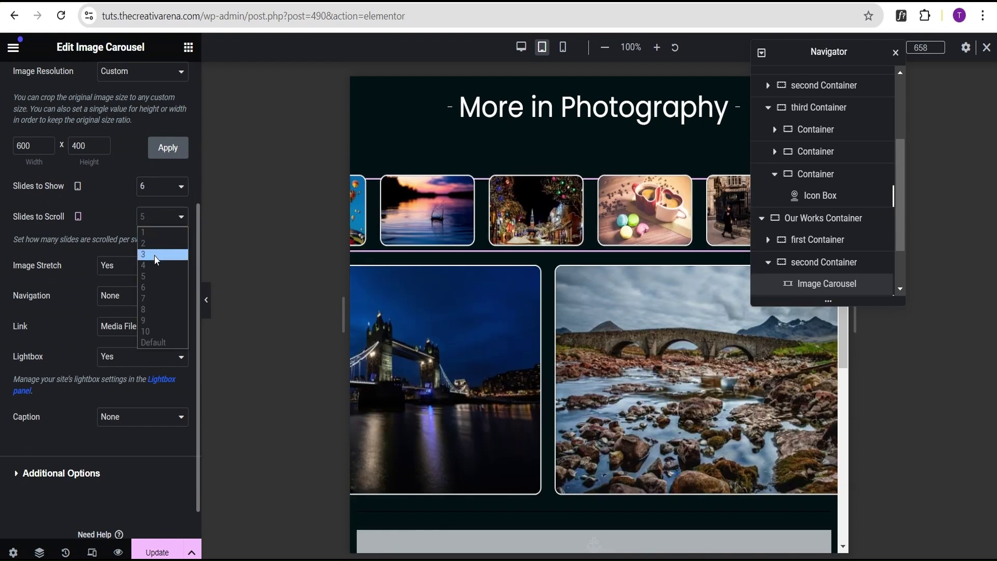
left_click(154, 279)
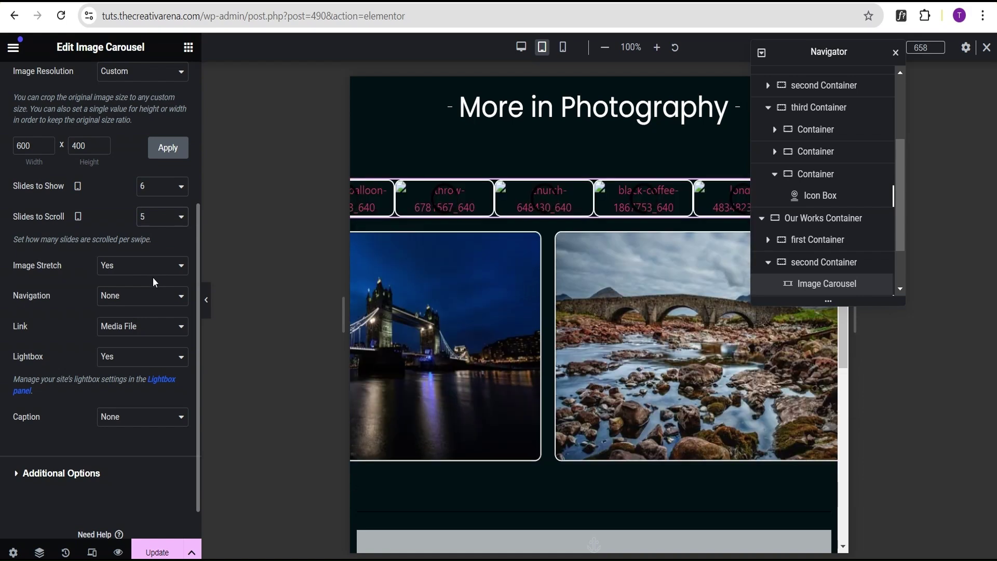
Set the lower carousel's tablet slides to show 5, scrolling 4.
scroll(823, 289, "down", 1)
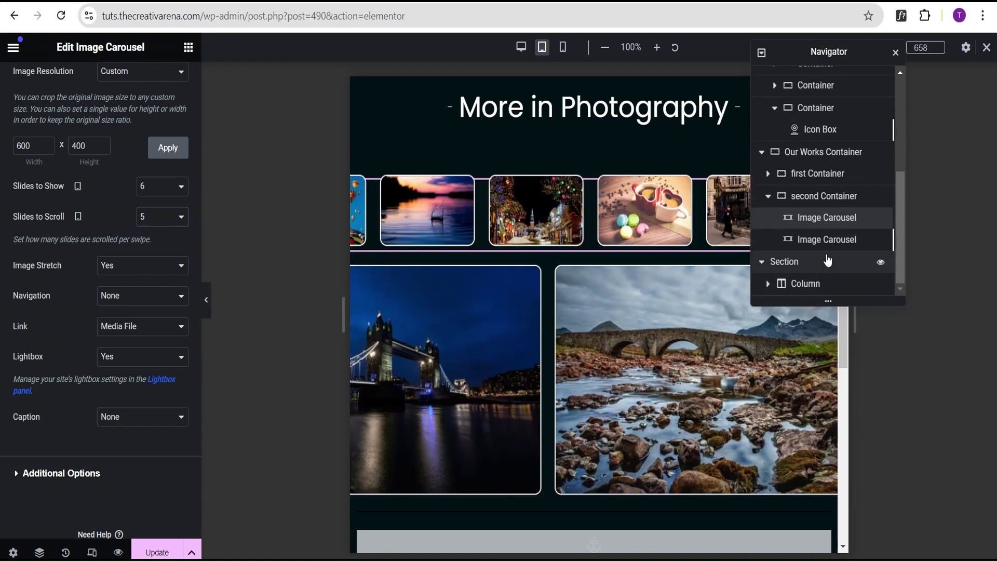
left_click(826, 239)
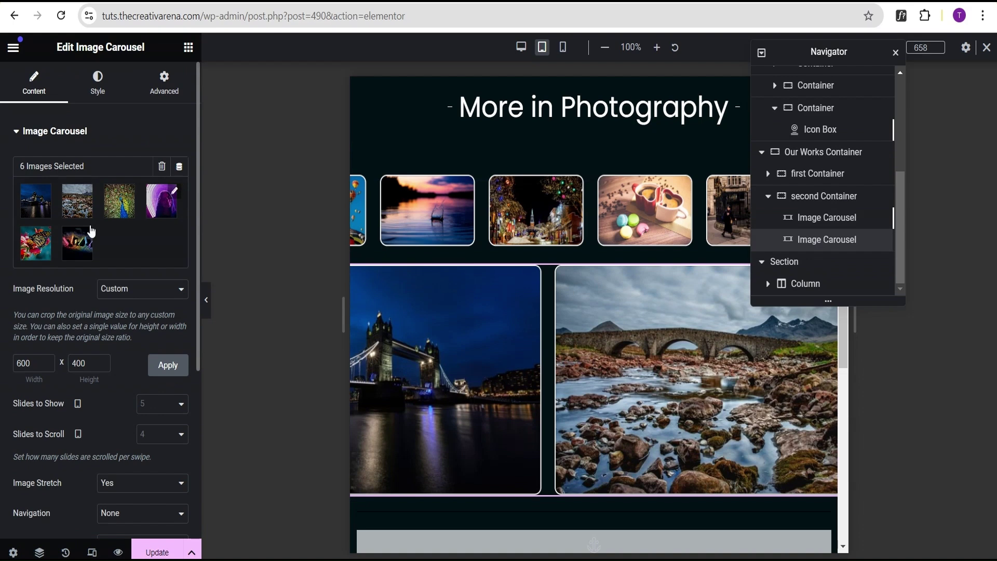
scroll(143, 296, "down", 3)
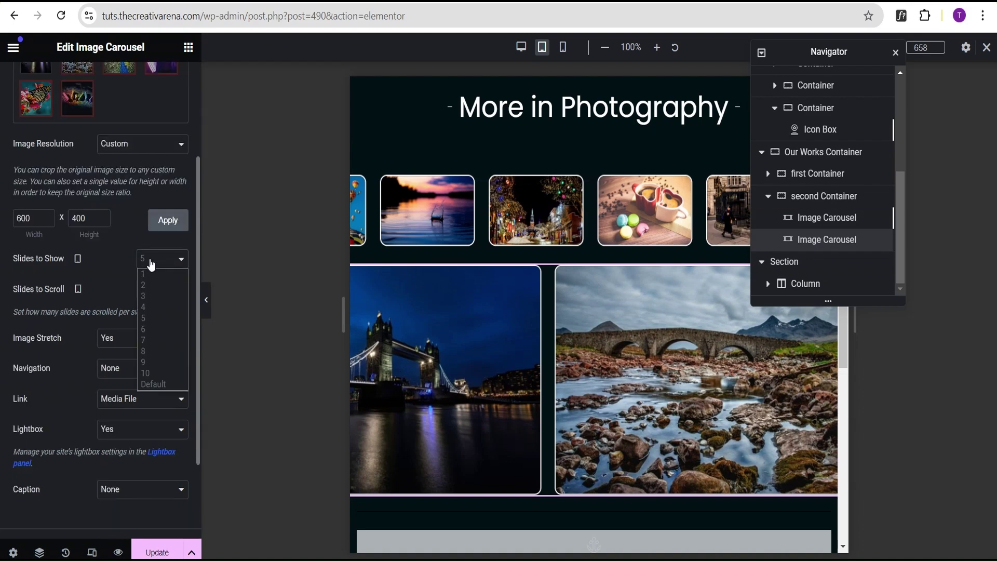
left_click(152, 319)
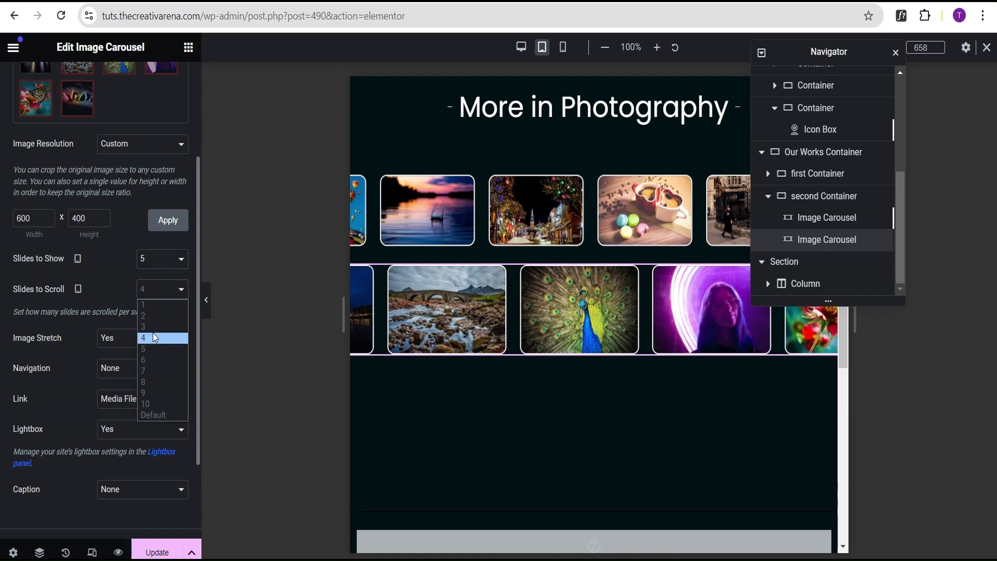
left_click(155, 338)
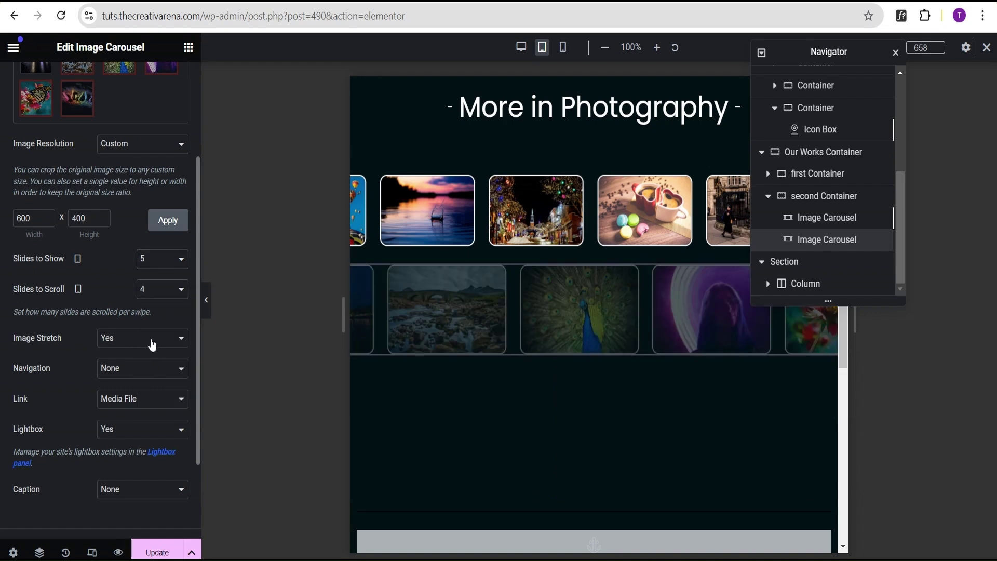
Preview the tablet layout full-width, scrolling through both carousels.
left_click(207, 300)
scroll(580, 212, "down", 4)
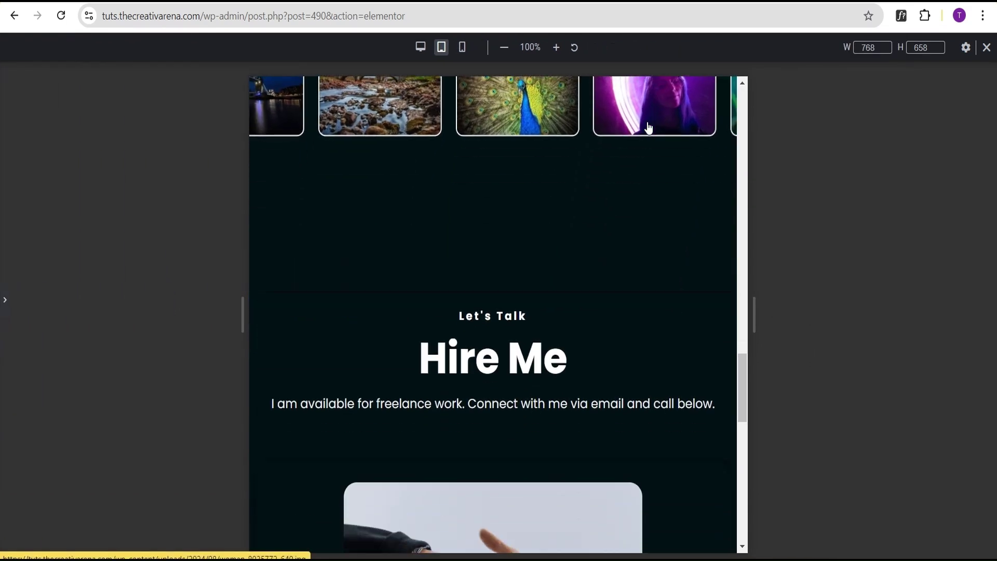
scroll(647, 130, "up", 7)
scroll(647, 130, "up", 2)
scroll(646, 141, "down", 5)
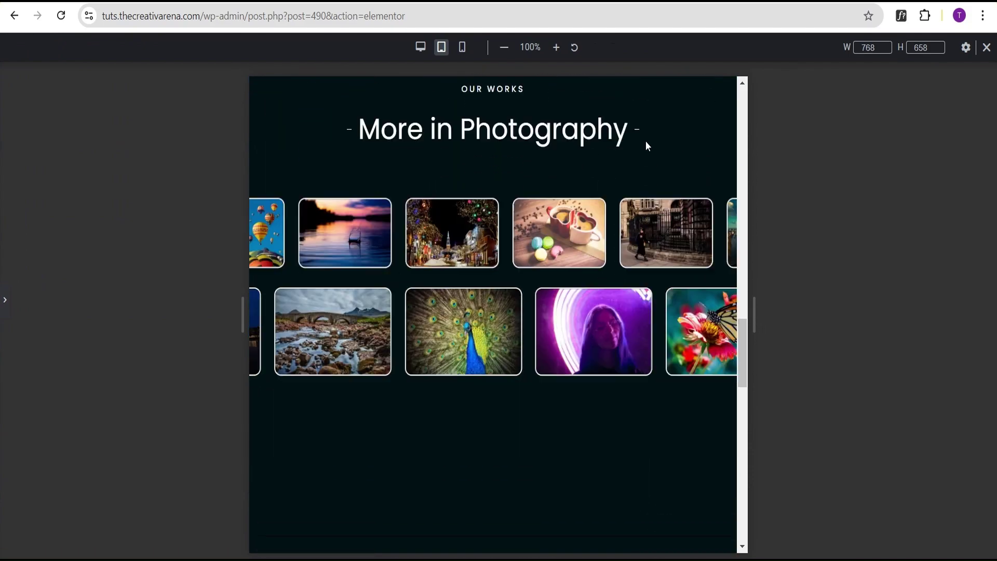
scroll(647, 145, "up", 3)
scroll(647, 145, "up", 1)
scroll(647, 139, "down", 4)
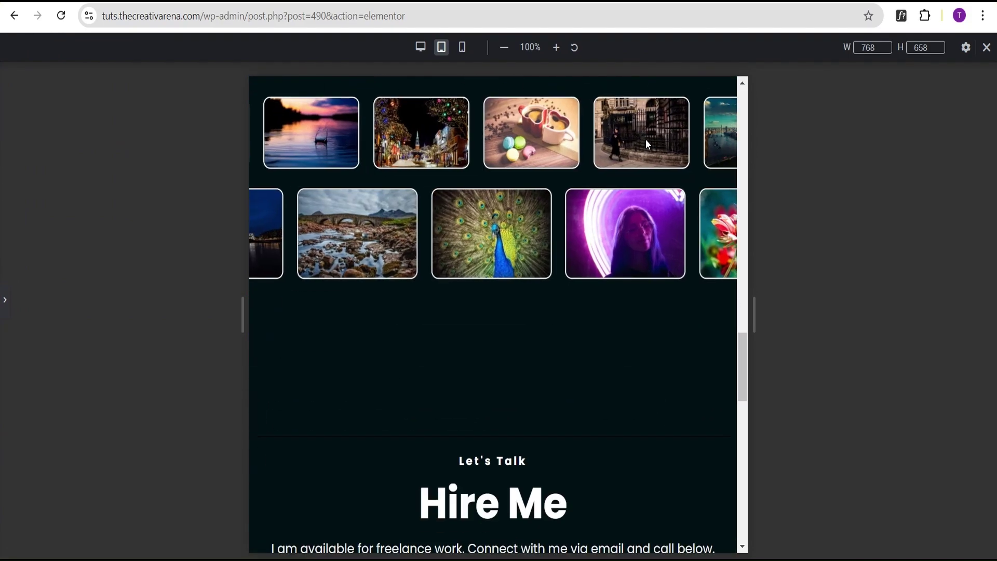
scroll(646, 140, "up", 3)
scroll(647, 140, "up", 1)
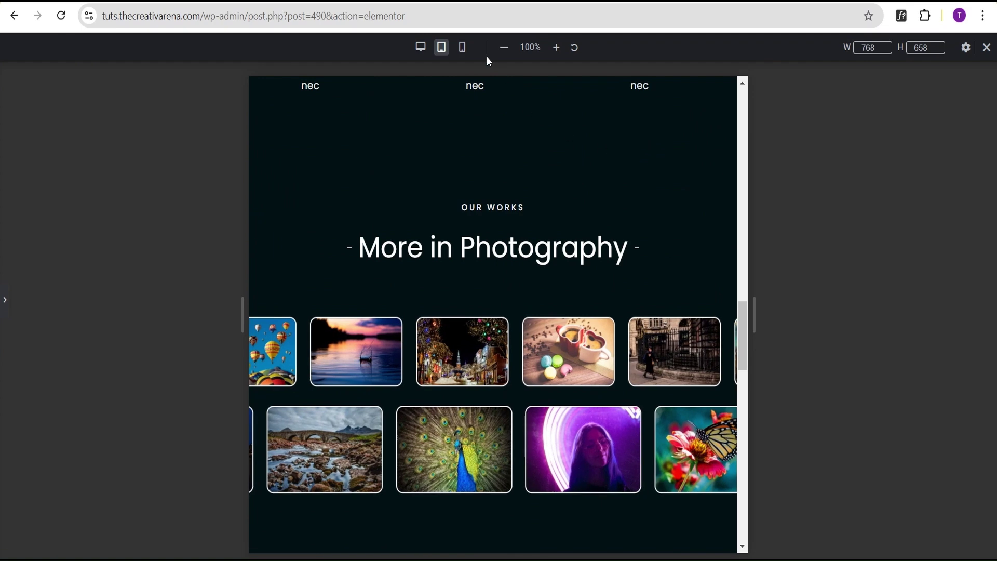
Switch the preview to mobile width and return to the editor with the Navigator.
left_click(463, 48)
scroll(507, 211, "down", 9)
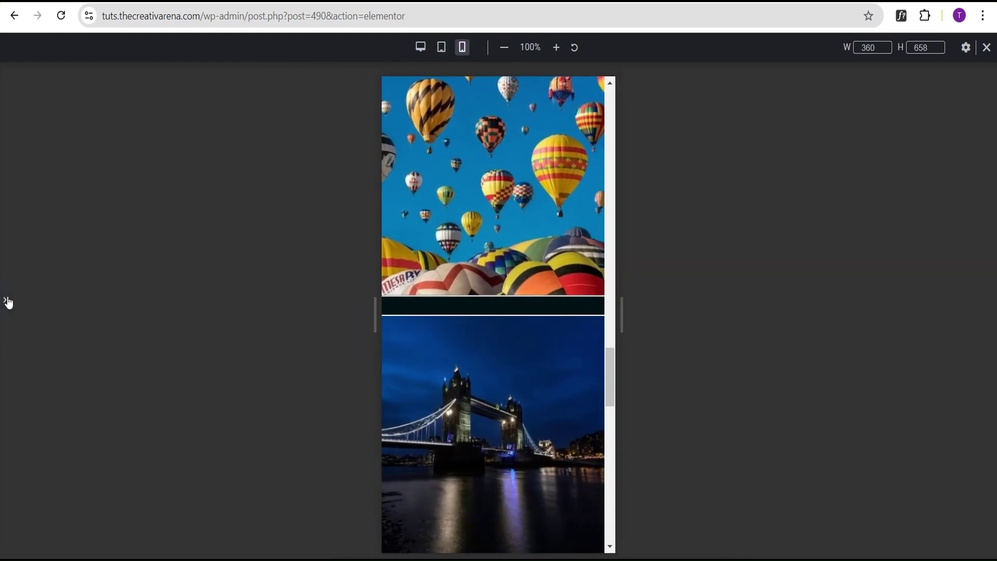
left_click(8, 302)
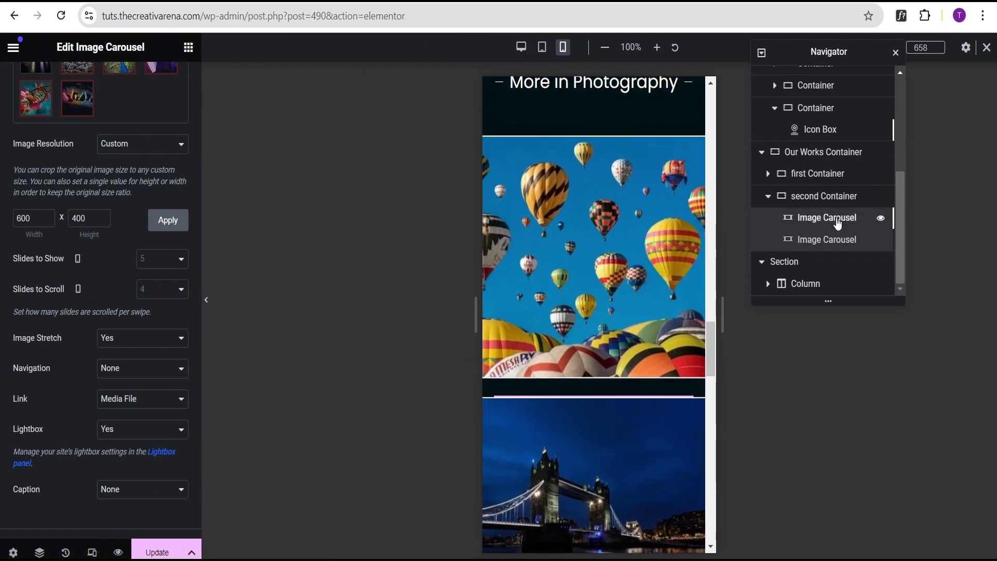
On mobile, set the top-row carousel to show 5 slides, scrolling 4 per swipe.
left_click(837, 222)
scroll(92, 300, "down", 2)
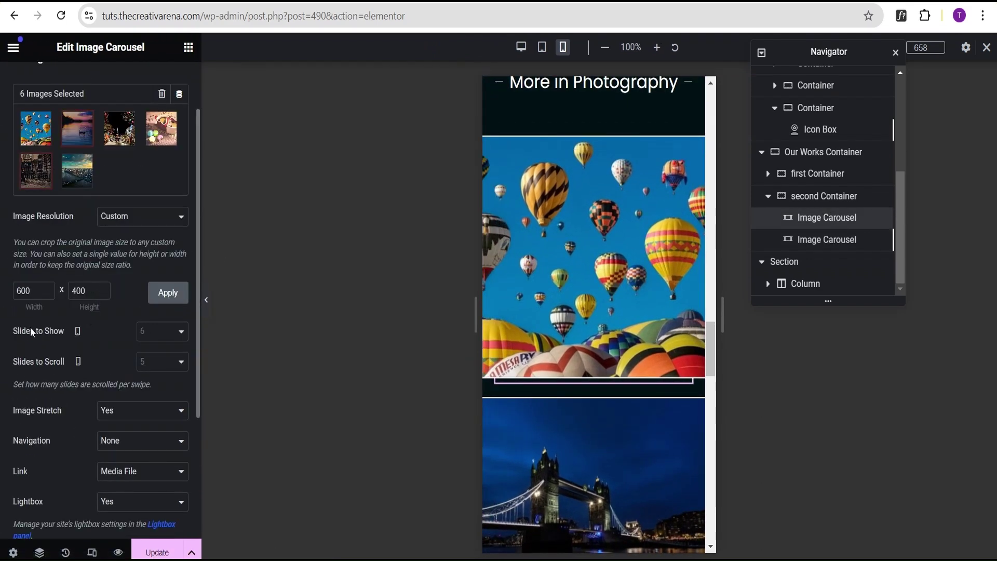
left_click(153, 335)
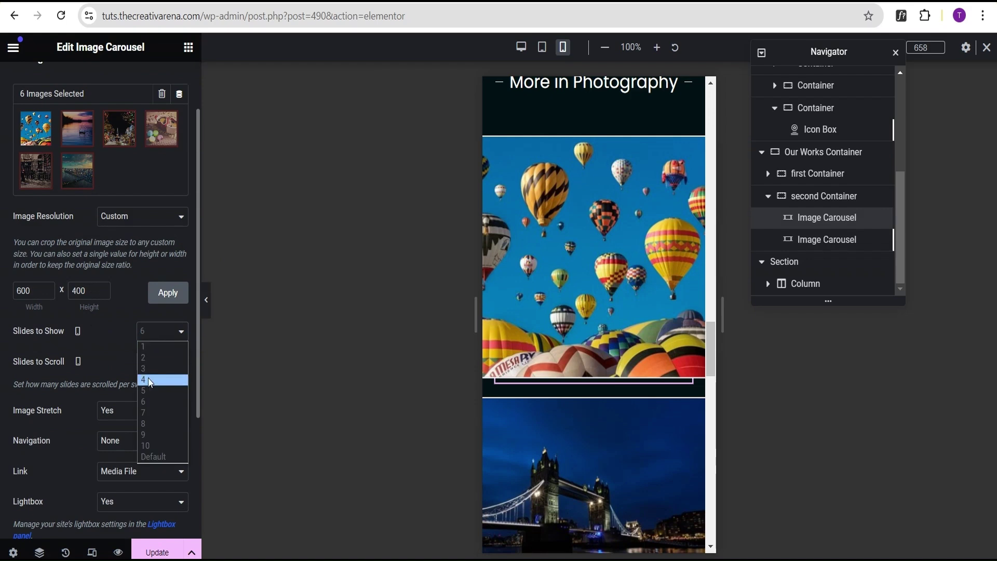
left_click(150, 391)
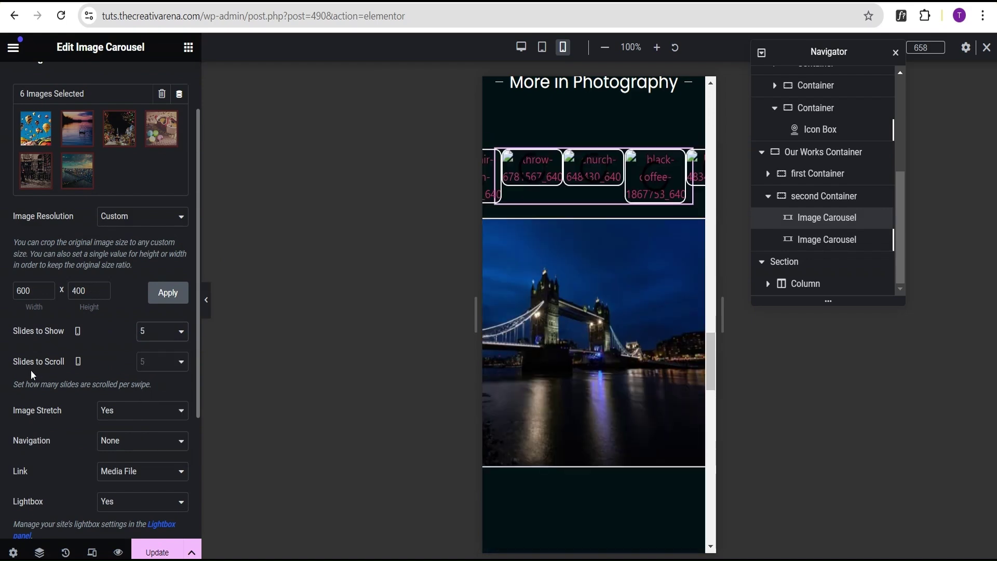
left_click(158, 363)
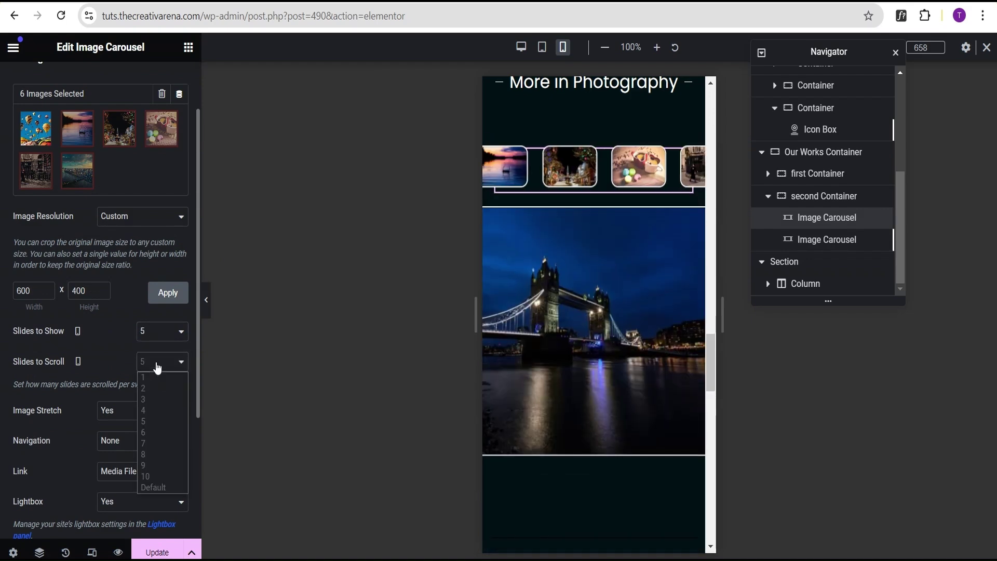
left_click(145, 409)
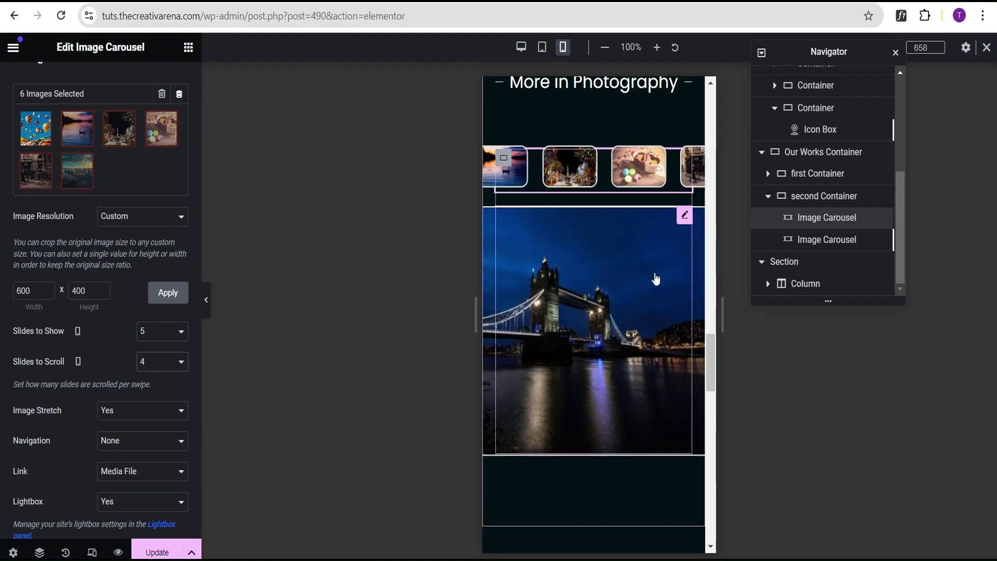
On mobile, set the lower-row carousel to show 4 slides, scrolling 3 per swipe.
left_click(825, 240)
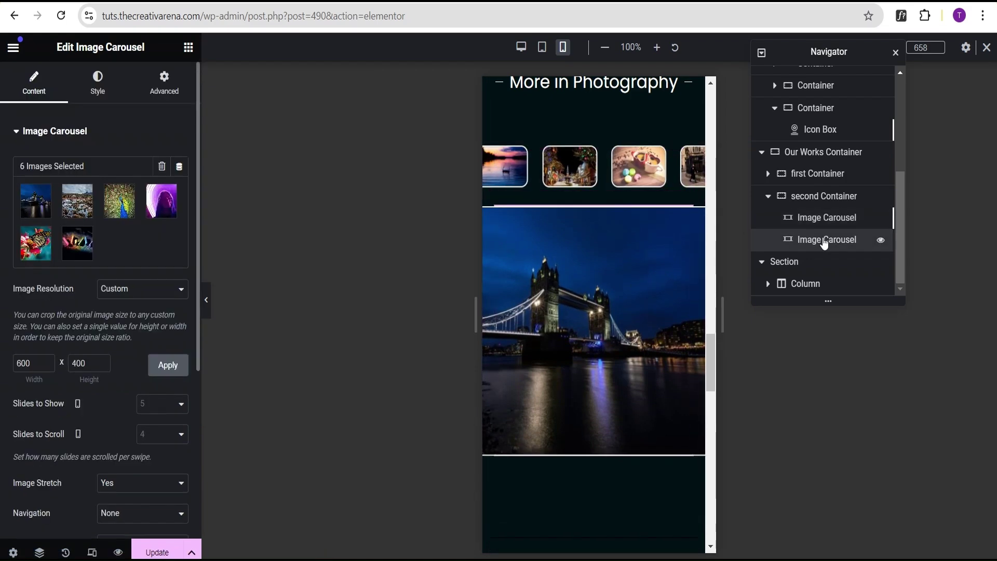
scroll(136, 322, "down", 2)
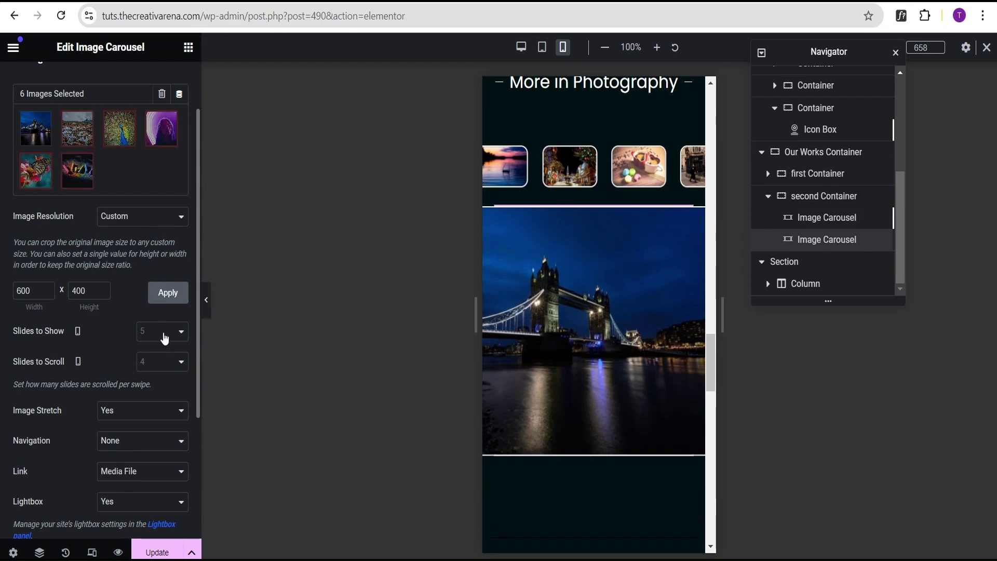
left_click(151, 378)
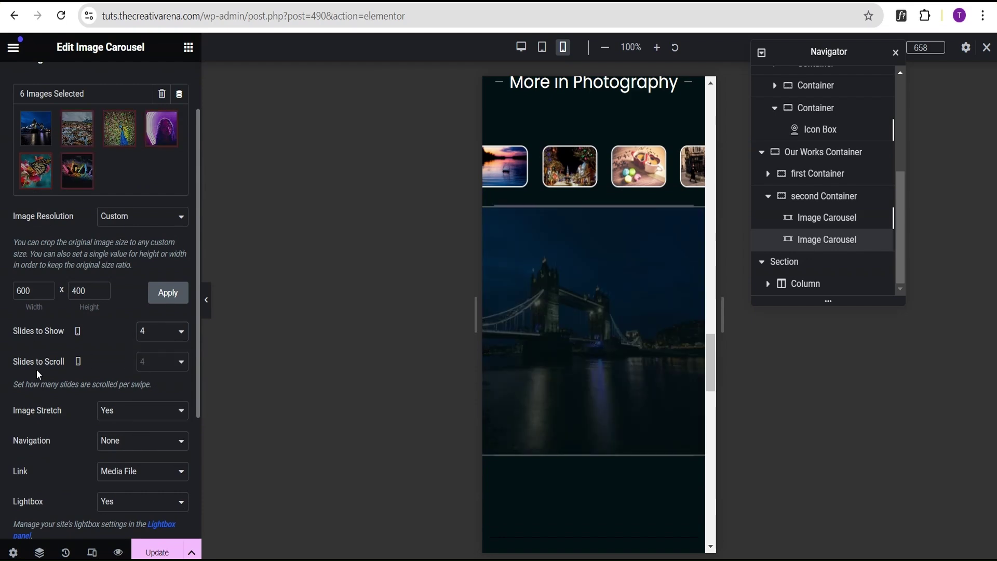
left_click(154, 364)
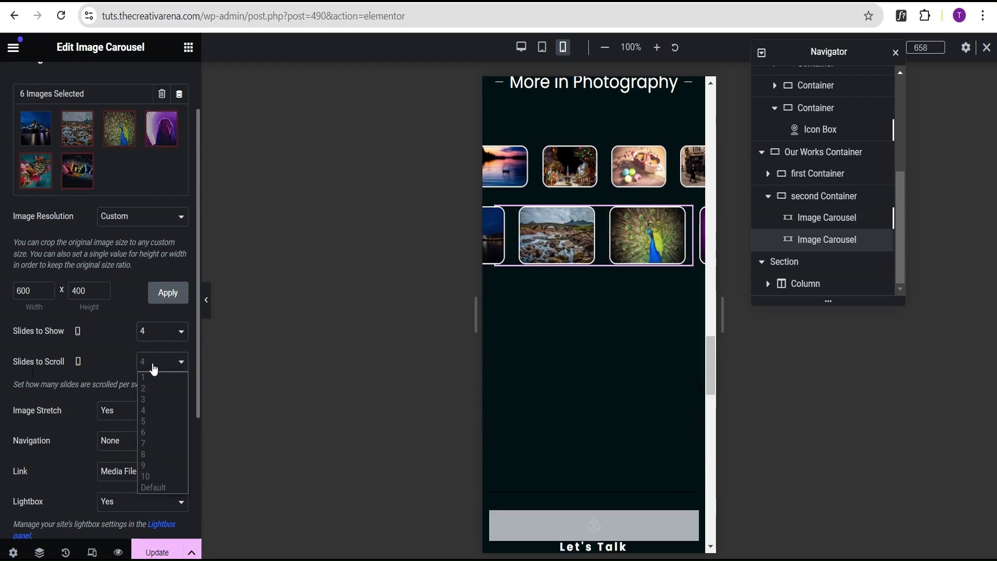
left_click(150, 401)
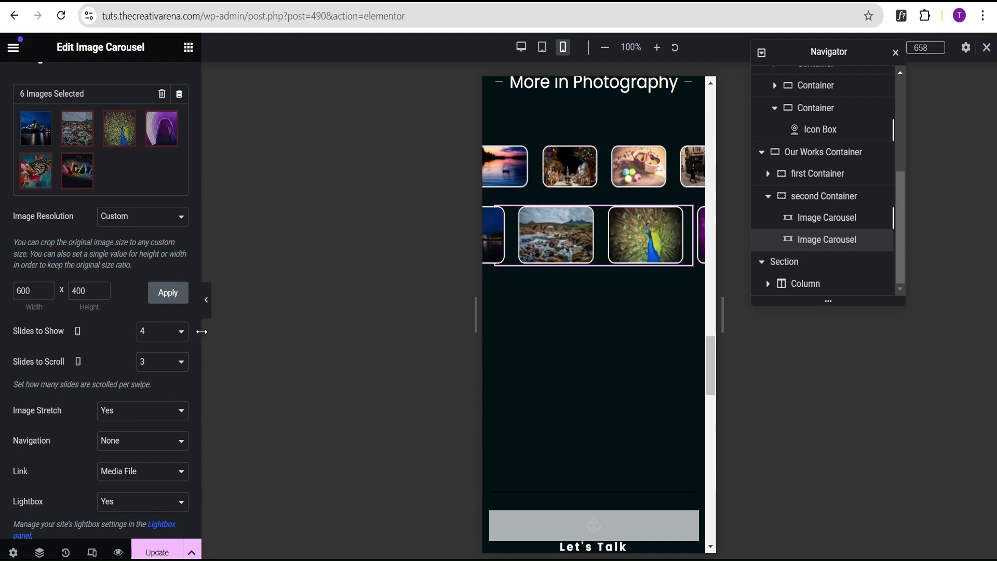
scroll(637, 170, "up", 4)
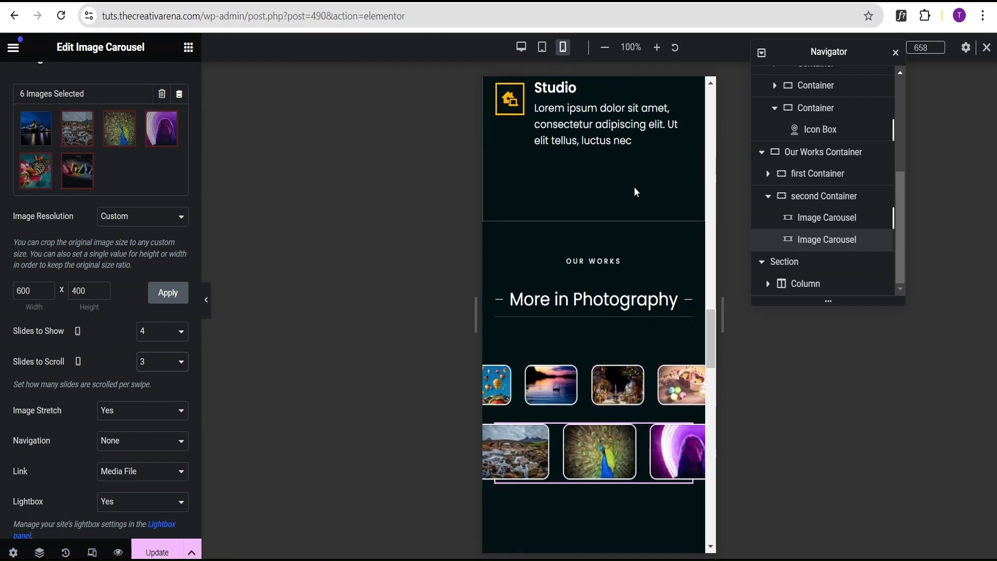
scroll(635, 191, "down", 4)
scroll(634, 191, "up", 3)
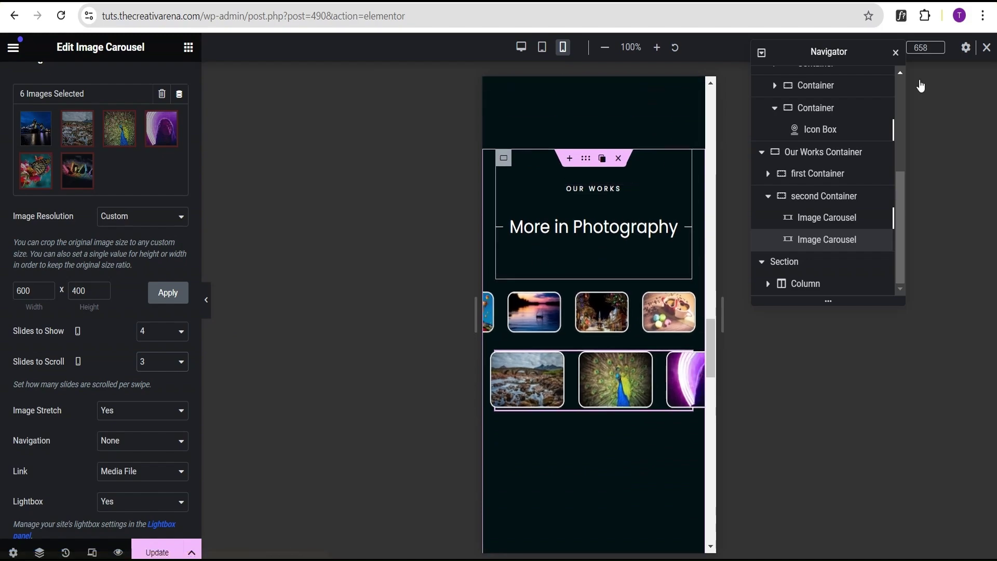
Review both gallery rows at desktop width, then save the page and preview it live.
left_click(987, 48)
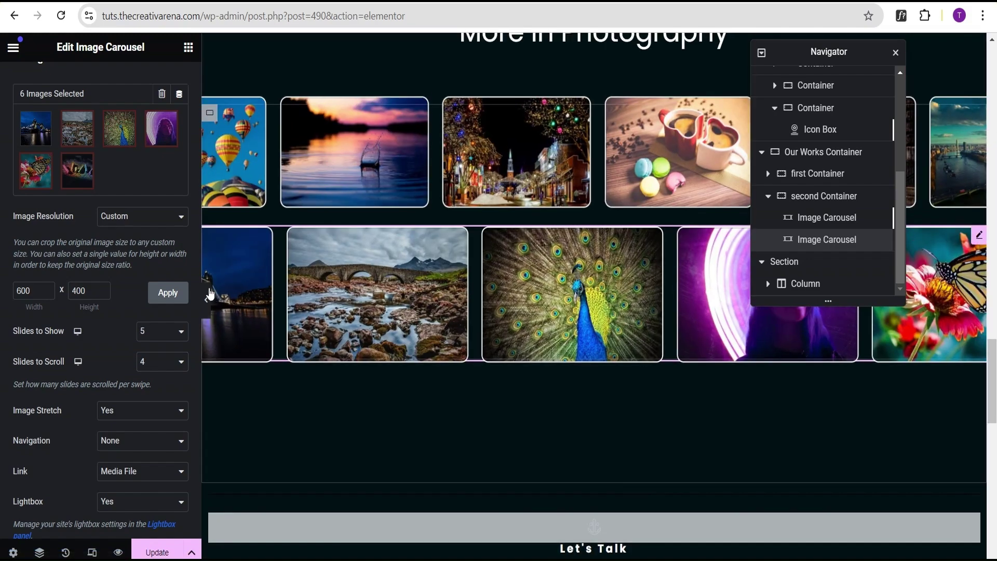
left_click(206, 296)
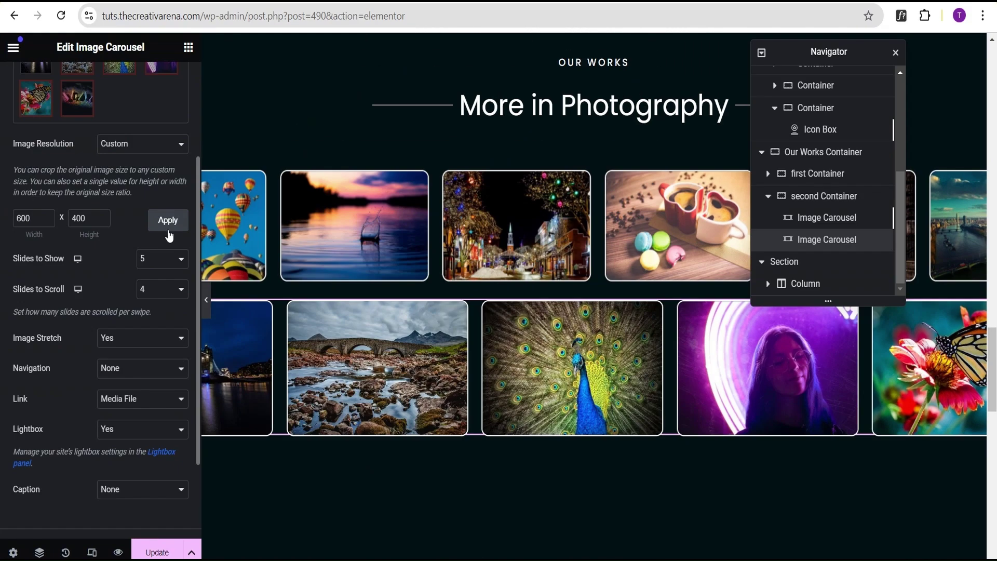
scroll(156, 244, "down", 3)
scroll(166, 464, "up", 4)
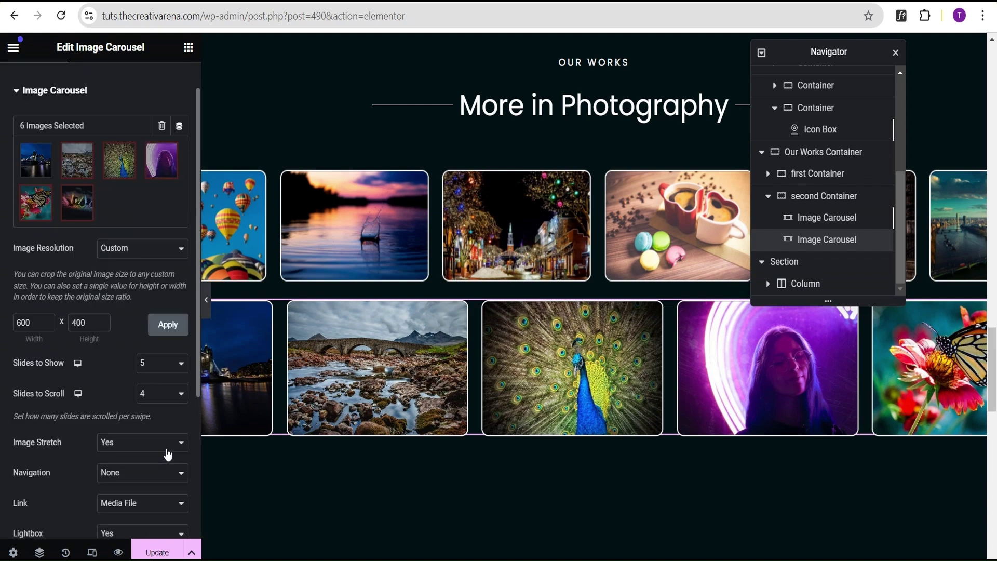
scroll(161, 518, "down", 2)
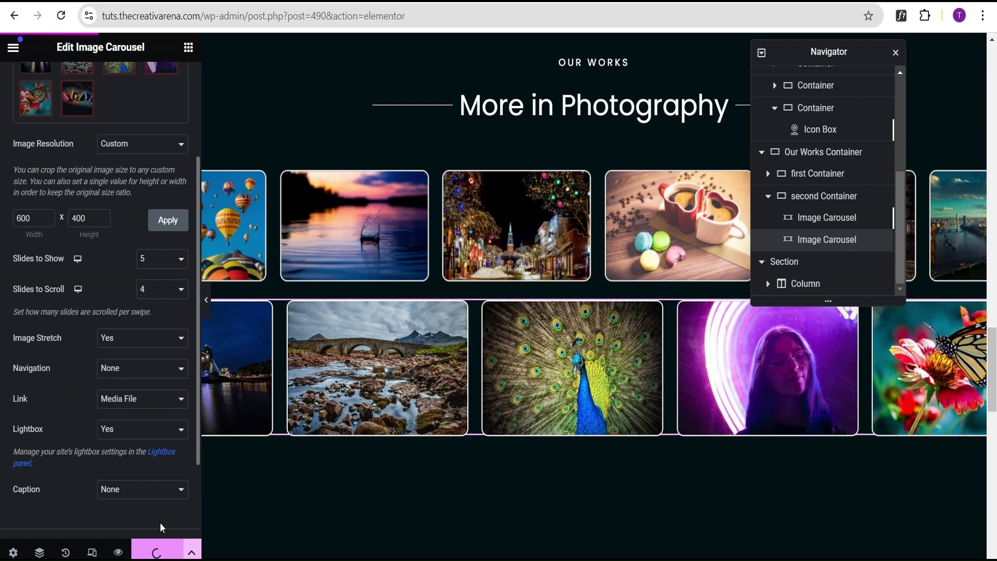
scroll(163, 521, "up", 3)
scroll(166, 511, "down", 1)
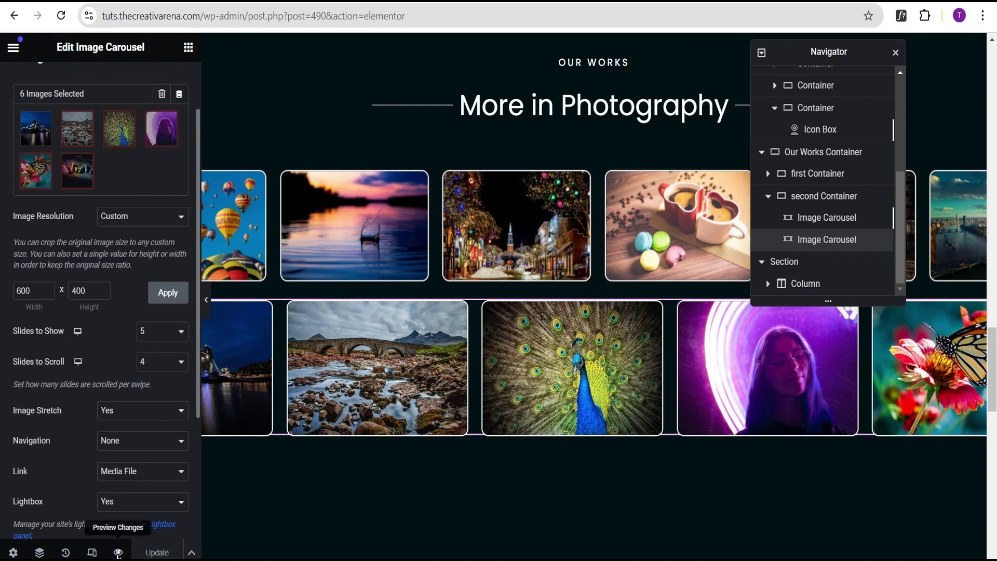
left_click(118, 552)
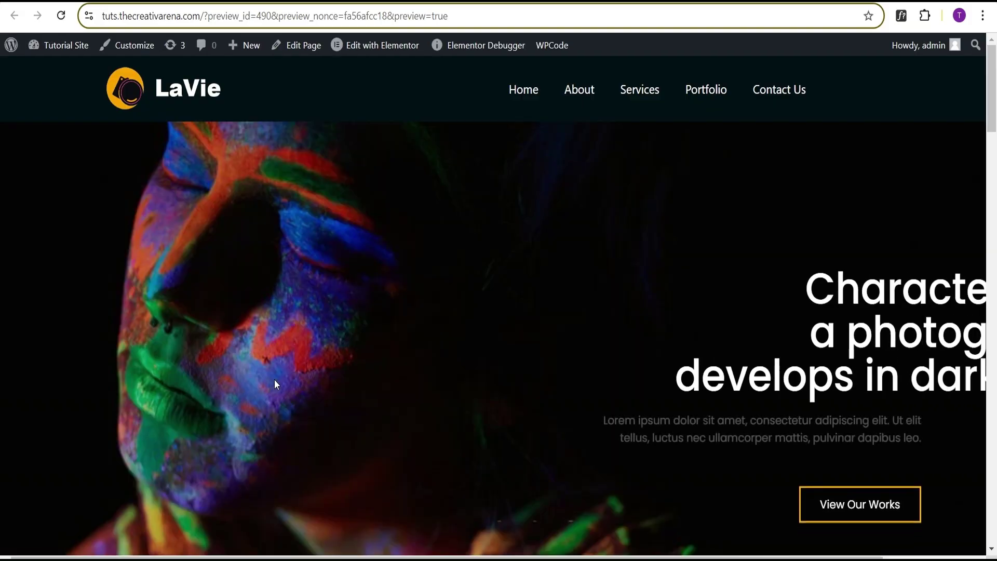
Scroll the live preview to the bordered photo carousels under More in Photography.
scroll(373, 307, "down", 15)
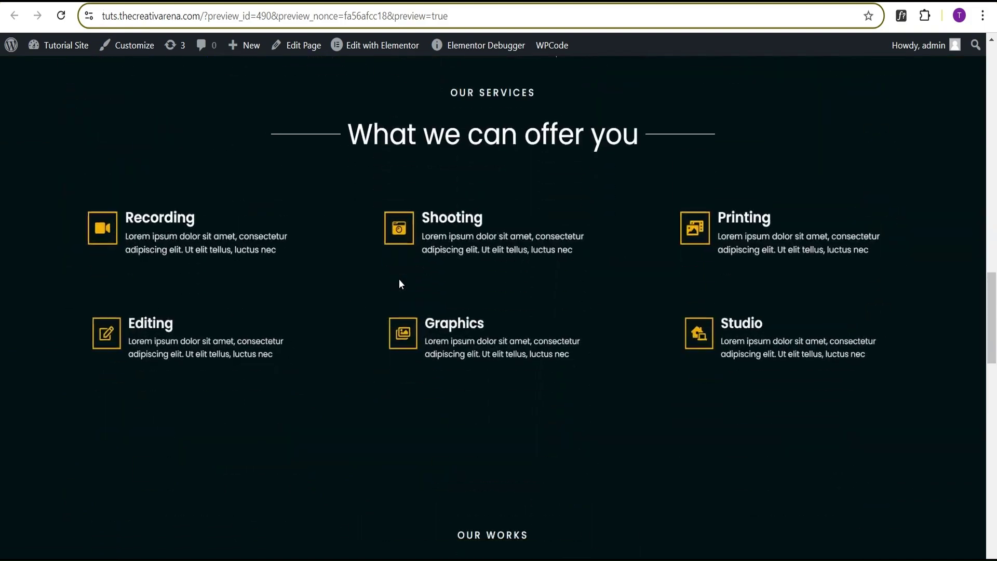
scroll(400, 284, "down", 12)
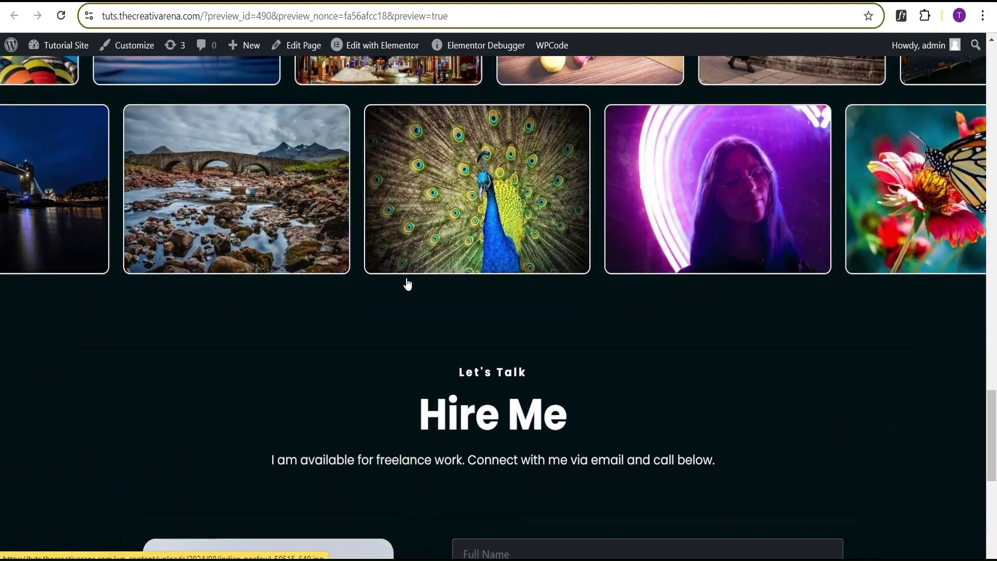
scroll(408, 284, "up", 8)
scroll(410, 283, "down", 9)
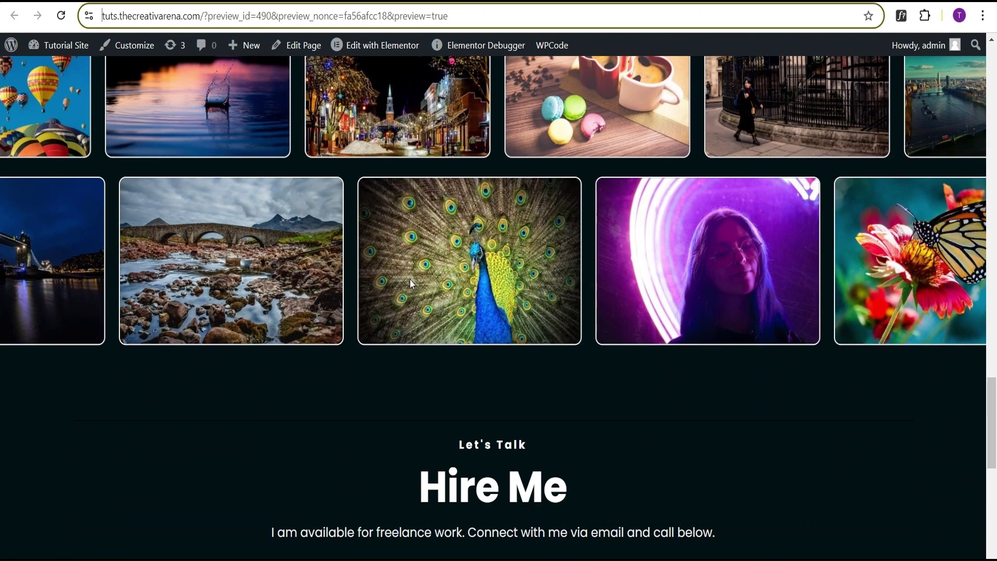
scroll(410, 280, "down", 8)
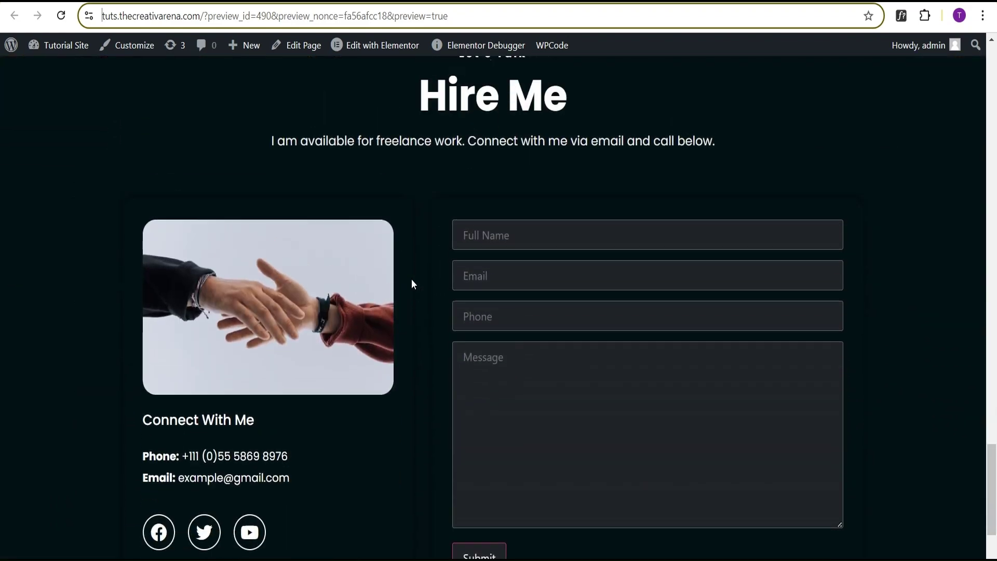
scroll(412, 284, "up", 12)
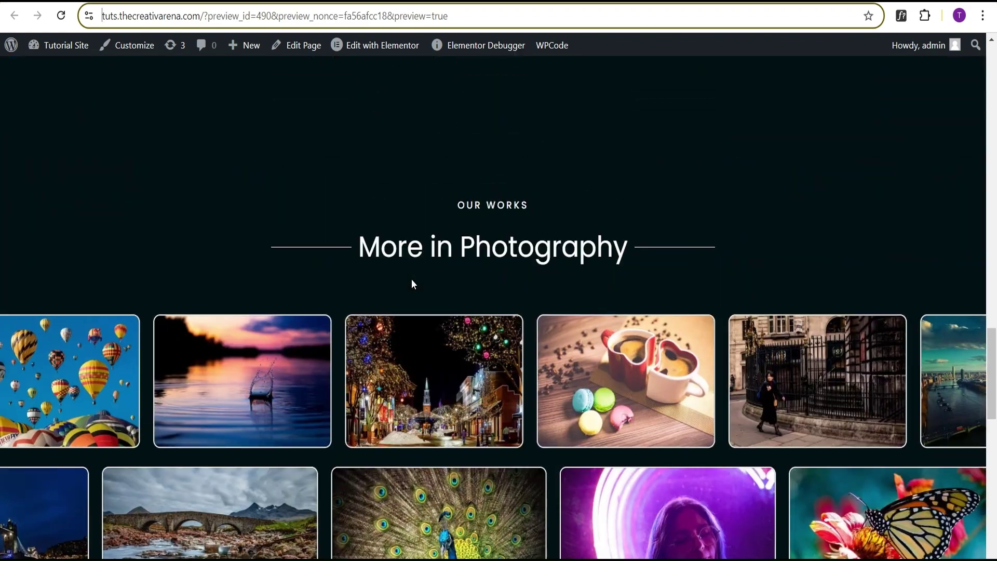
scroll(410, 278, "up", 3)
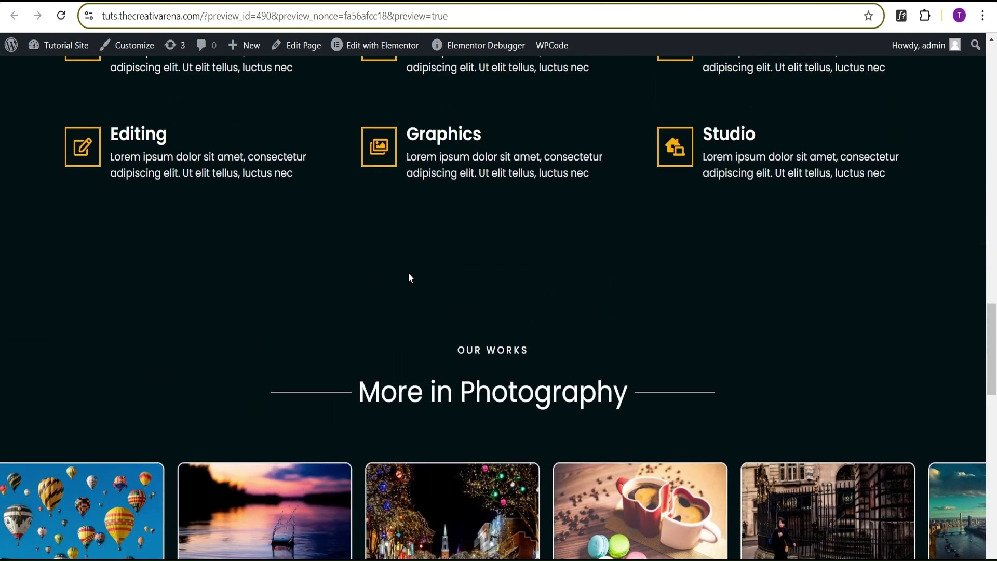